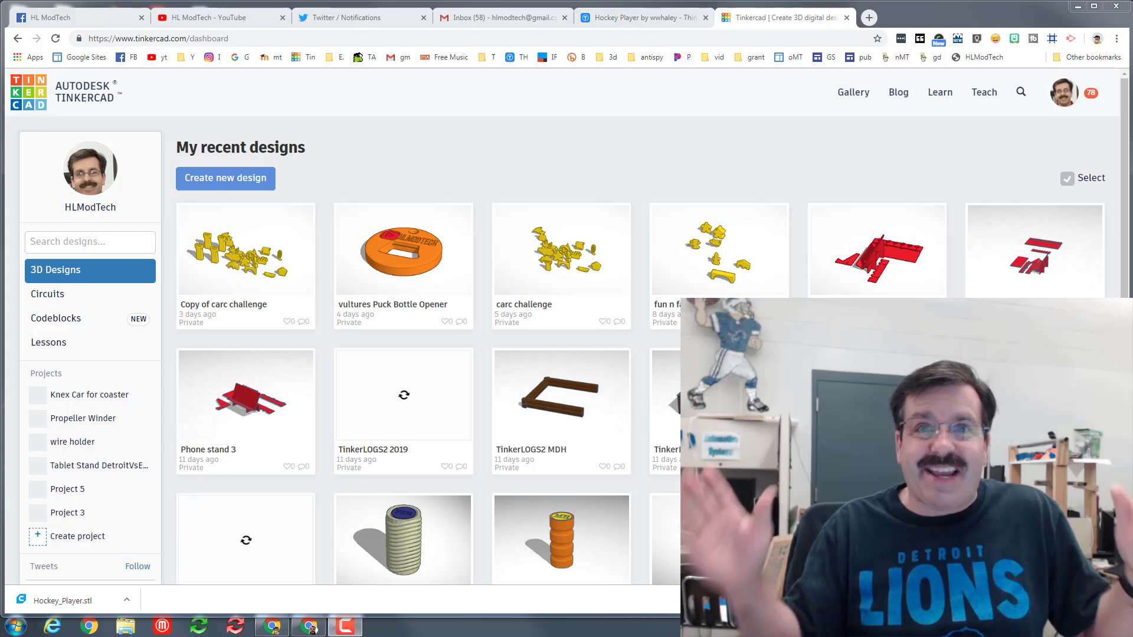
# Bring up the Thingiverse 'Hockey Player by wwhaley' page, scrolled to the top.
pyautogui.click(637, 17)
pyautogui.scroll(2, 452, 230)
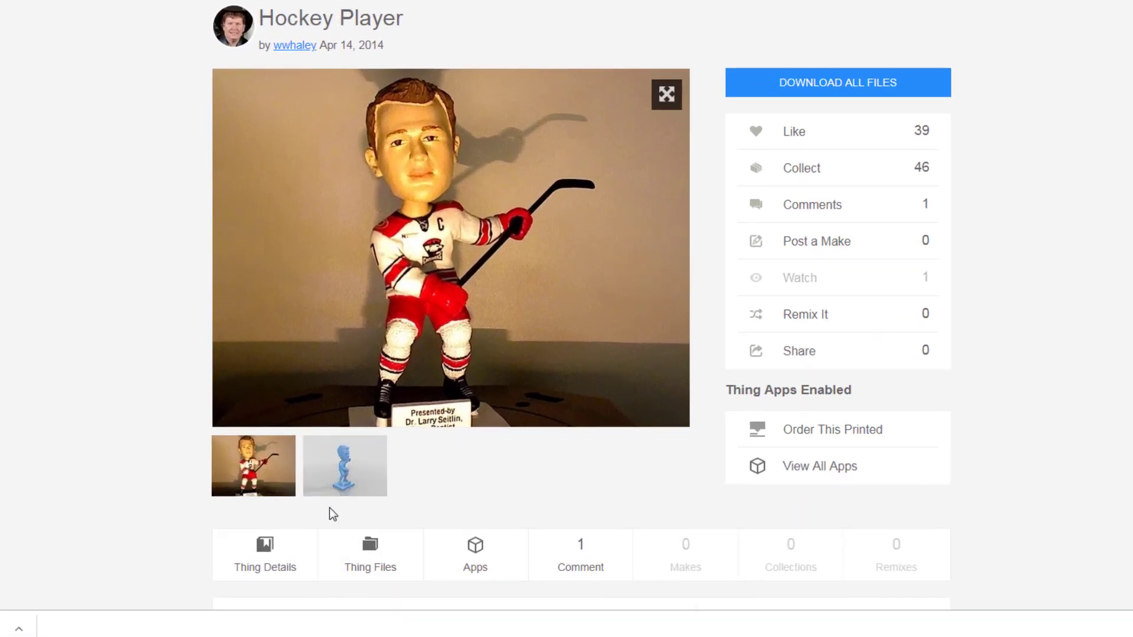
# Check the Thing Files list showing Hockey_Player.stl (7mb), then go back to Tinkercad.
pyautogui.click(368, 549)
pyautogui.scroll(-3, 717, 412)
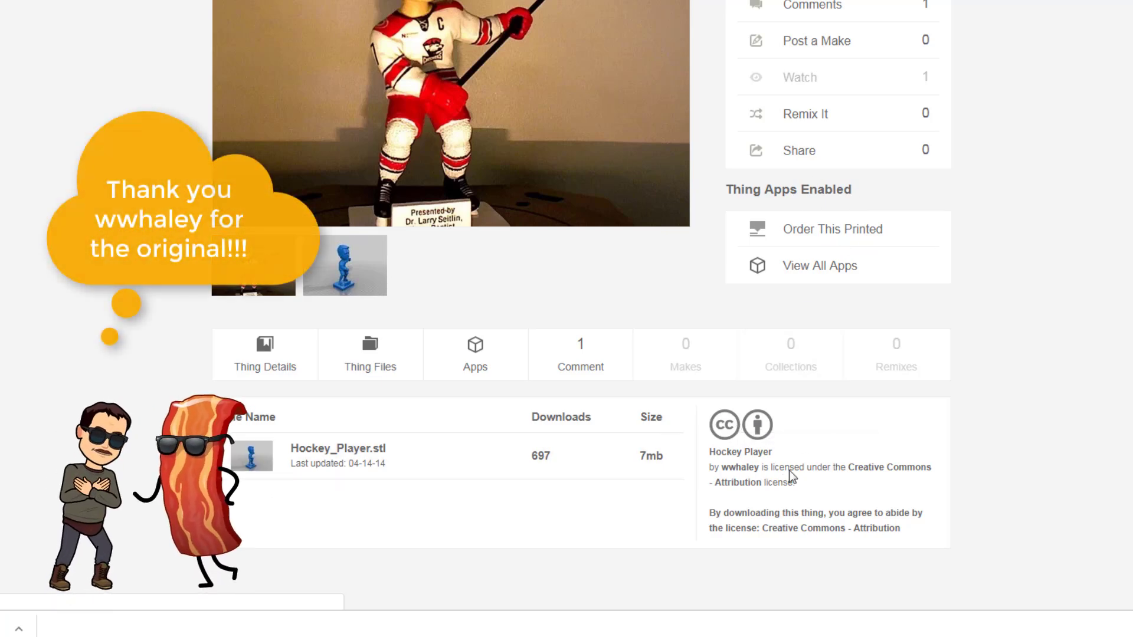
pyautogui.scroll(1, 767, 425)
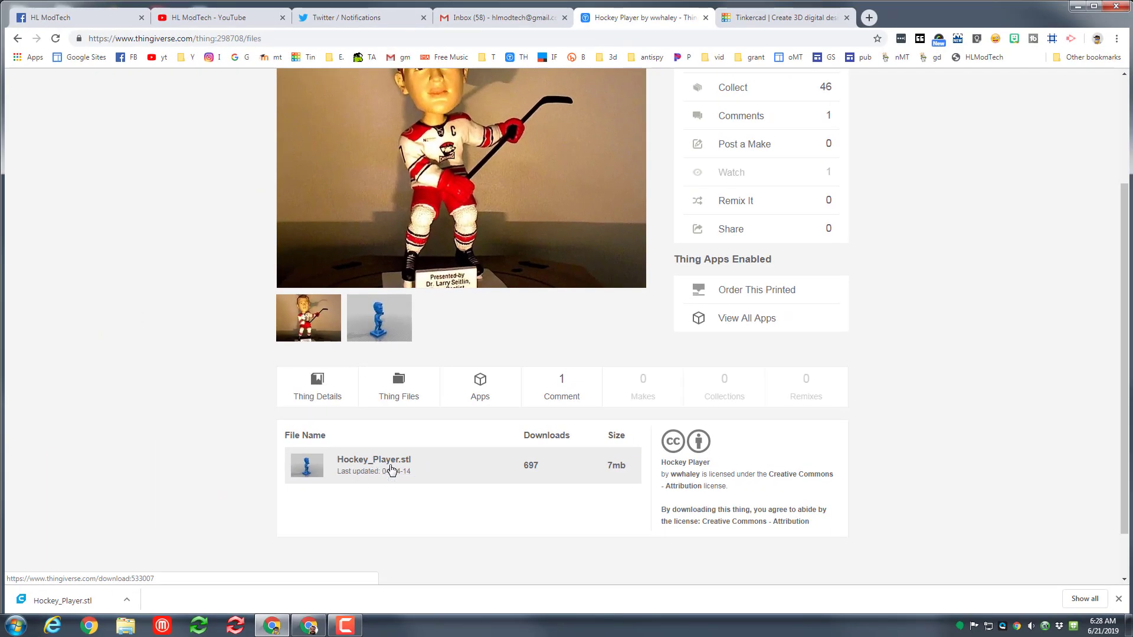
pyautogui.hotkey('ctrl', 'Tab')
# Create a new Tinkercad design named 'hockey gal'.
pyautogui.click(235, 183)
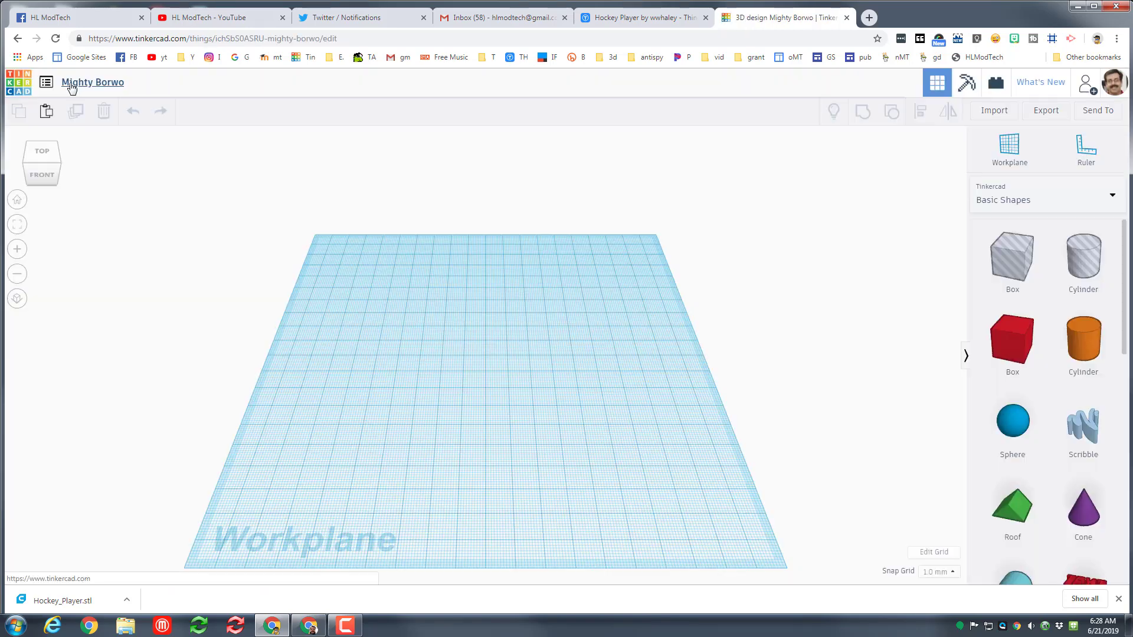
pyautogui.click(70, 84)
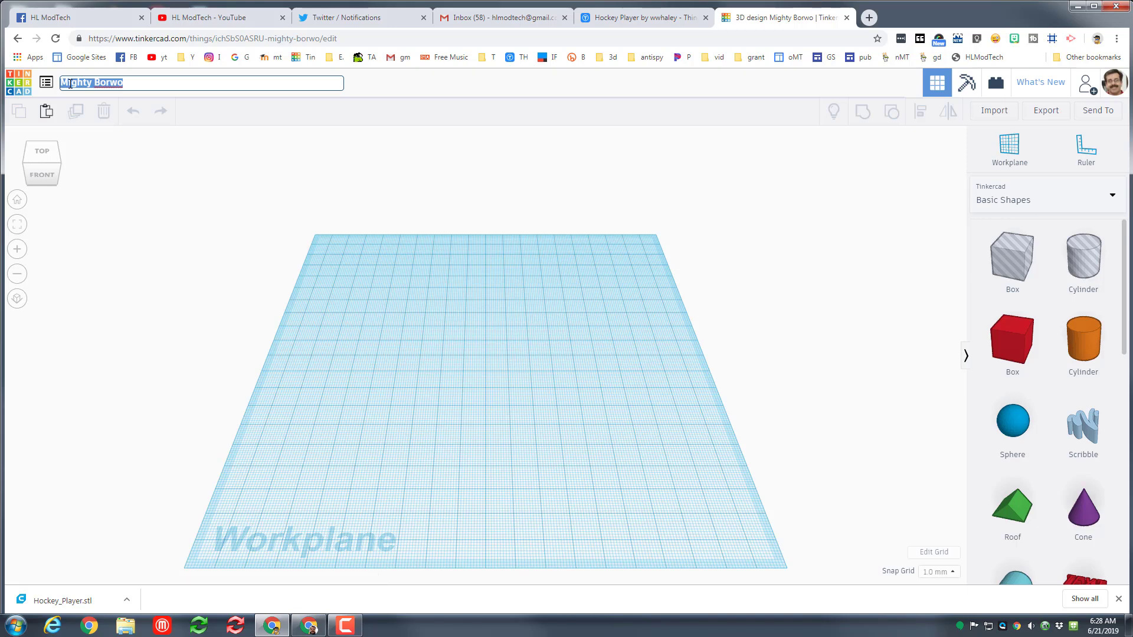
pyautogui.write('hockey gal')
pyautogui.press('Return')
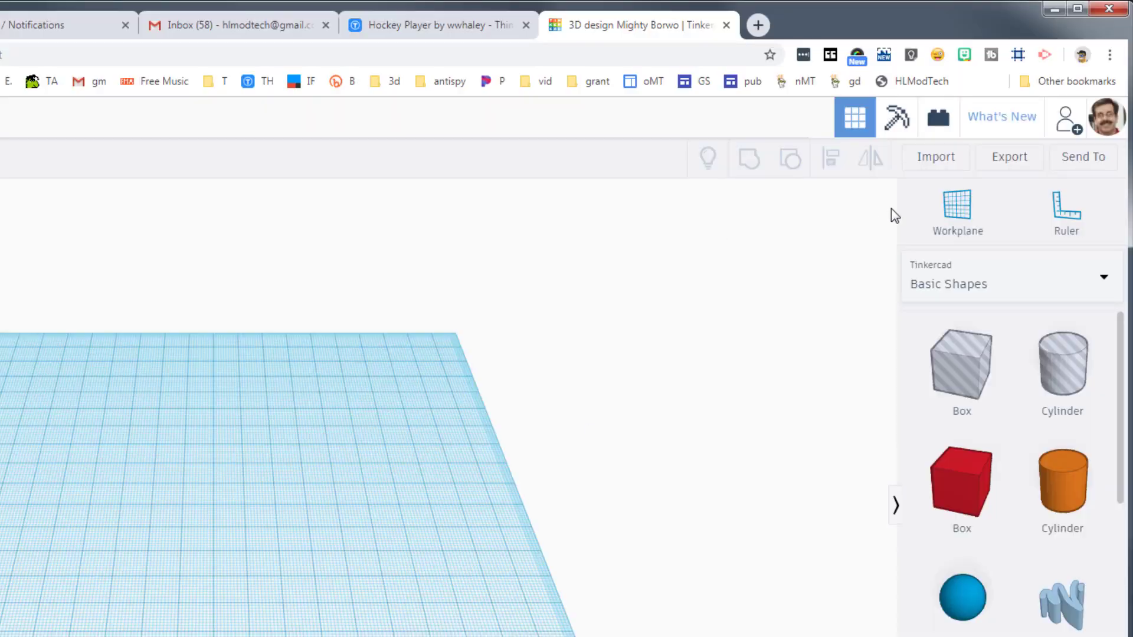
# Import Hockey_Player.stl with its height changed from 168.85 to 90.
pyautogui.click(940, 160)
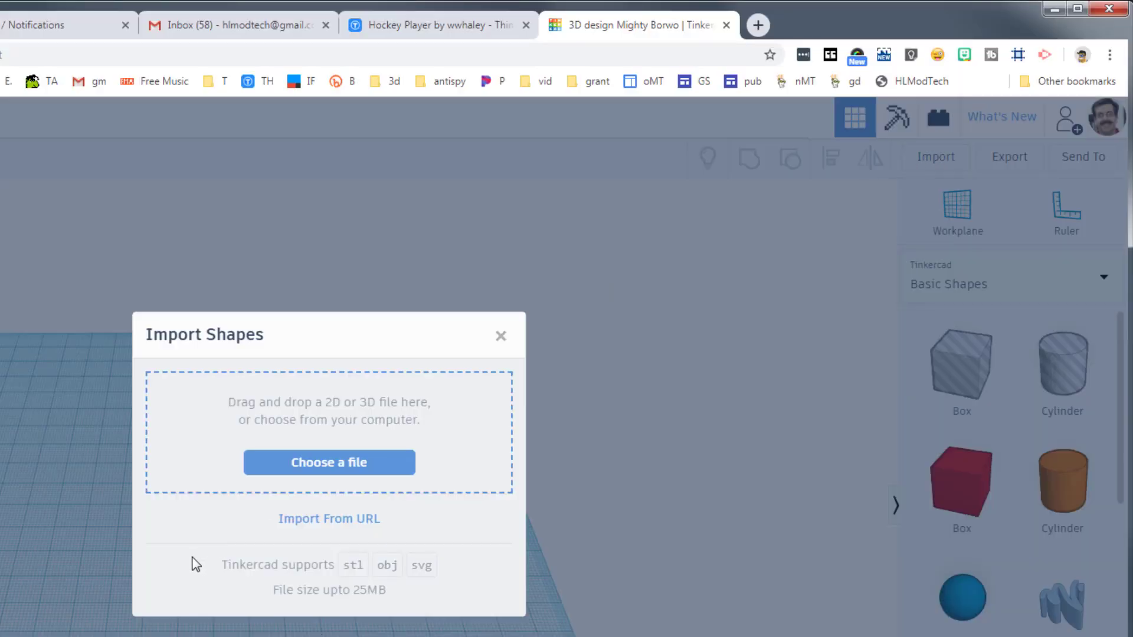
pyautogui.click(330, 466)
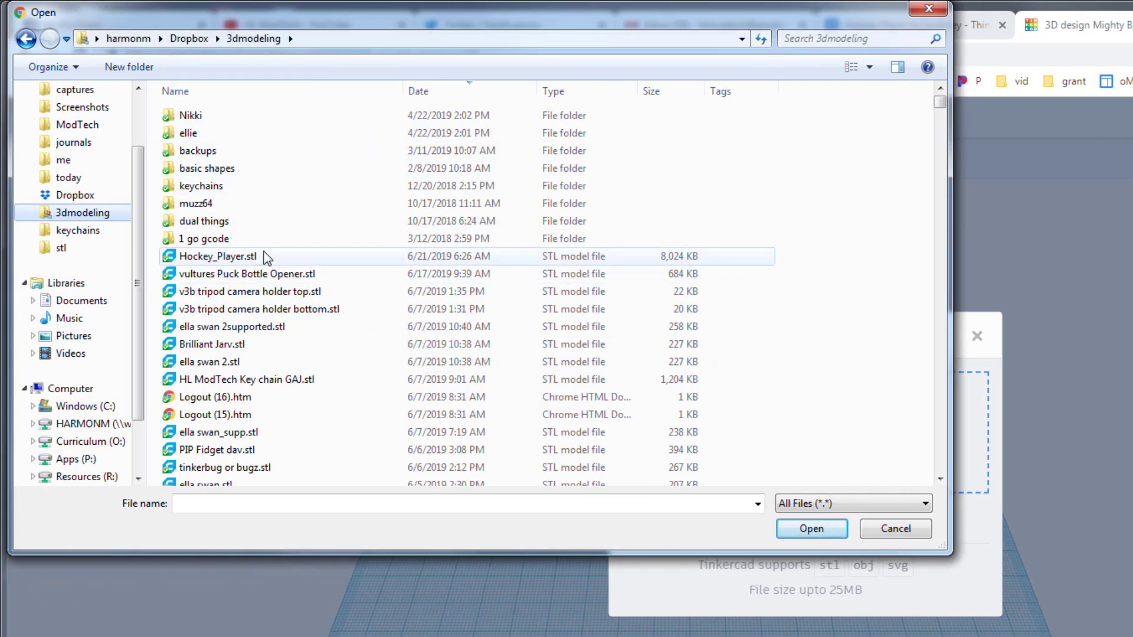
pyautogui.doubleClick(230, 255)
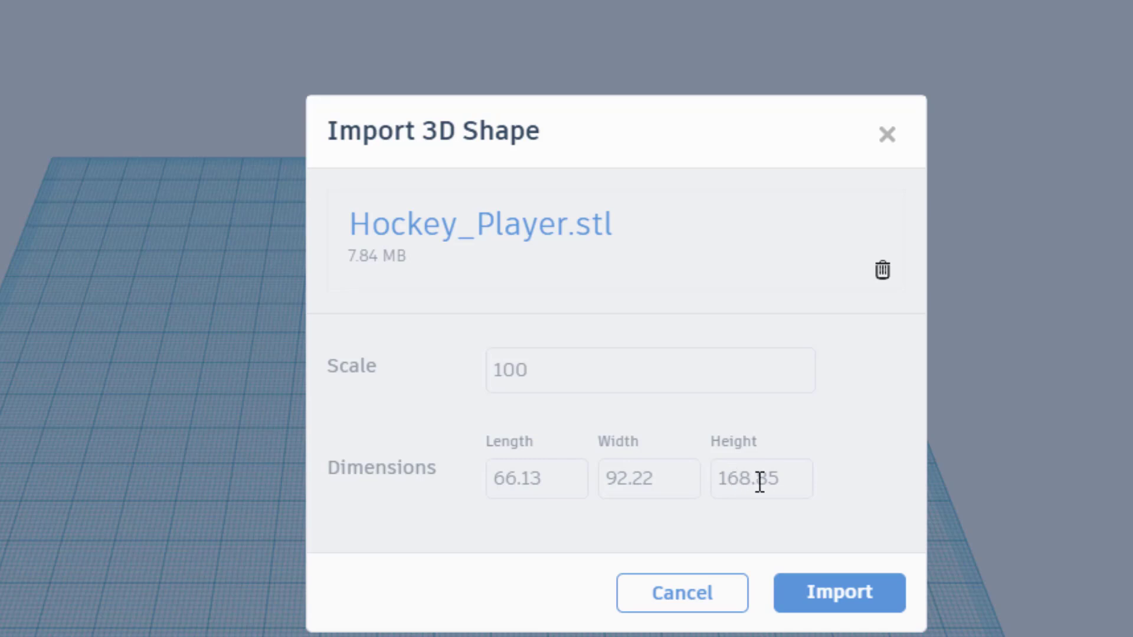
pyautogui.click(791, 477)
pyautogui.moveTo(790, 478); pyautogui.dragTo(711, 478)
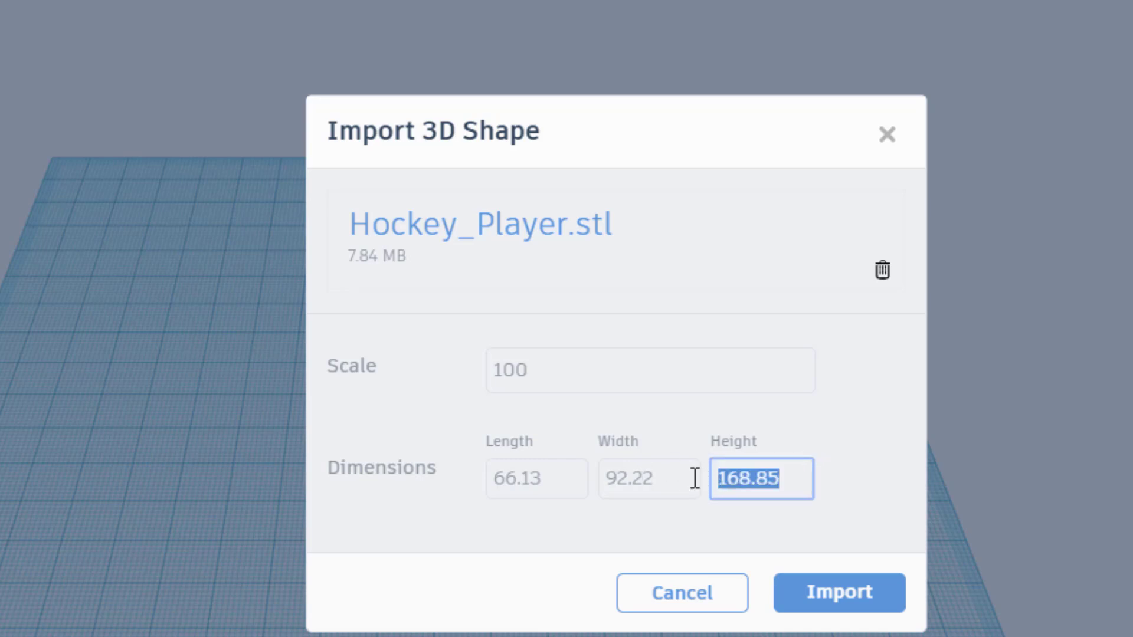
pyautogui.write('90')
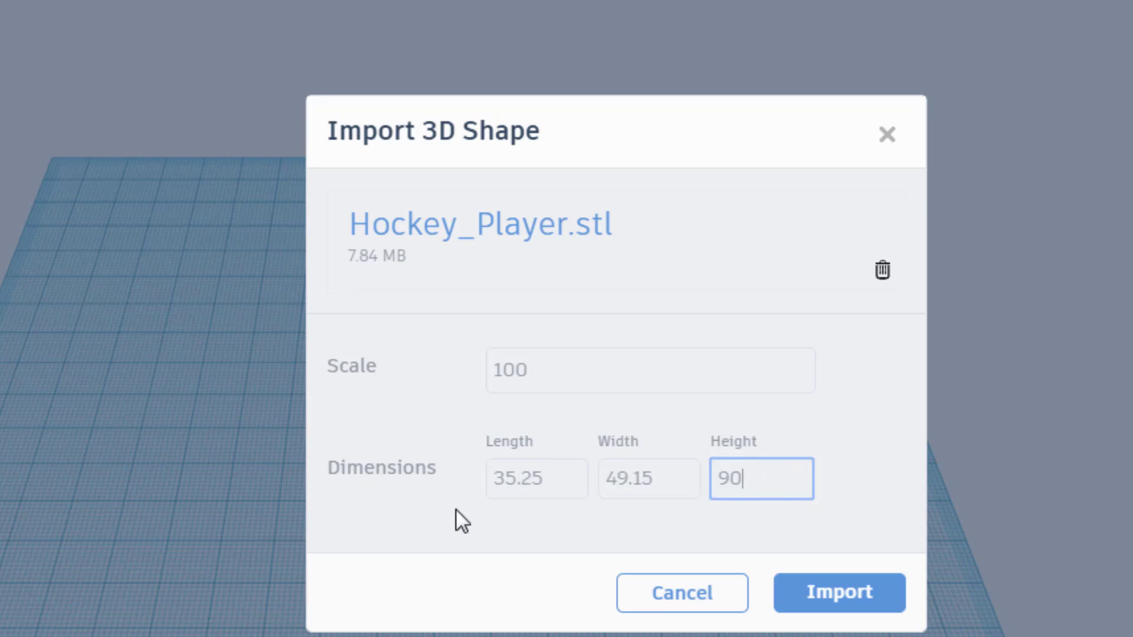
pyautogui.click(841, 593)
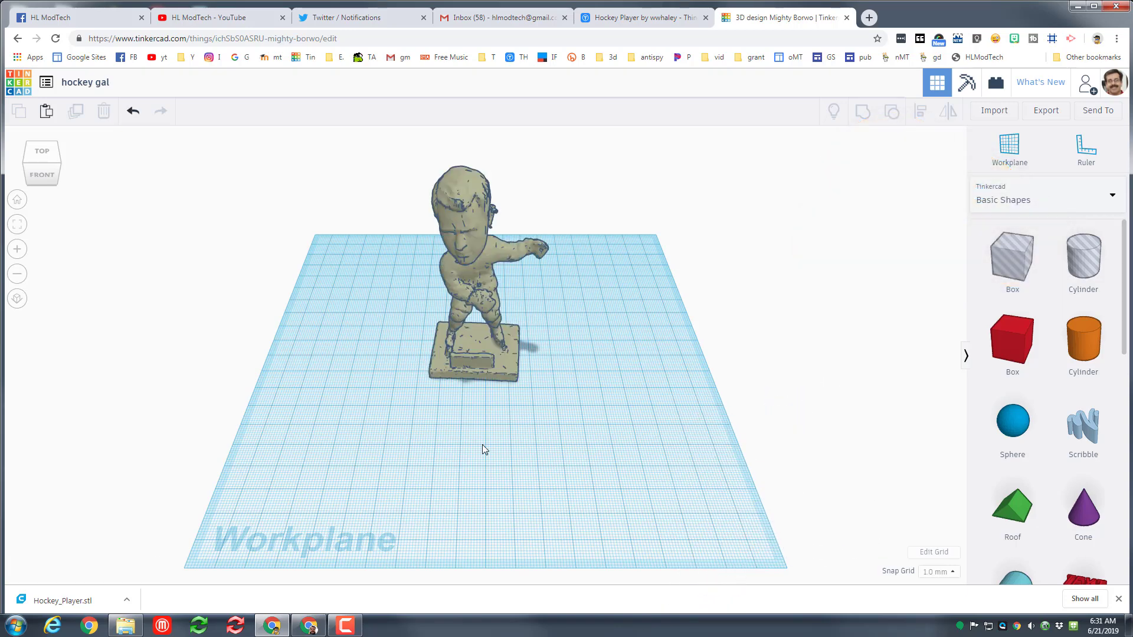
# Drop a 16 × 16 cylinder hole on the figure's base and raise it to the head.
pyautogui.moveTo(546, 431); pyautogui.dragTo(512, 319, button='right')
pyautogui.scroll(-3, 512, 320)
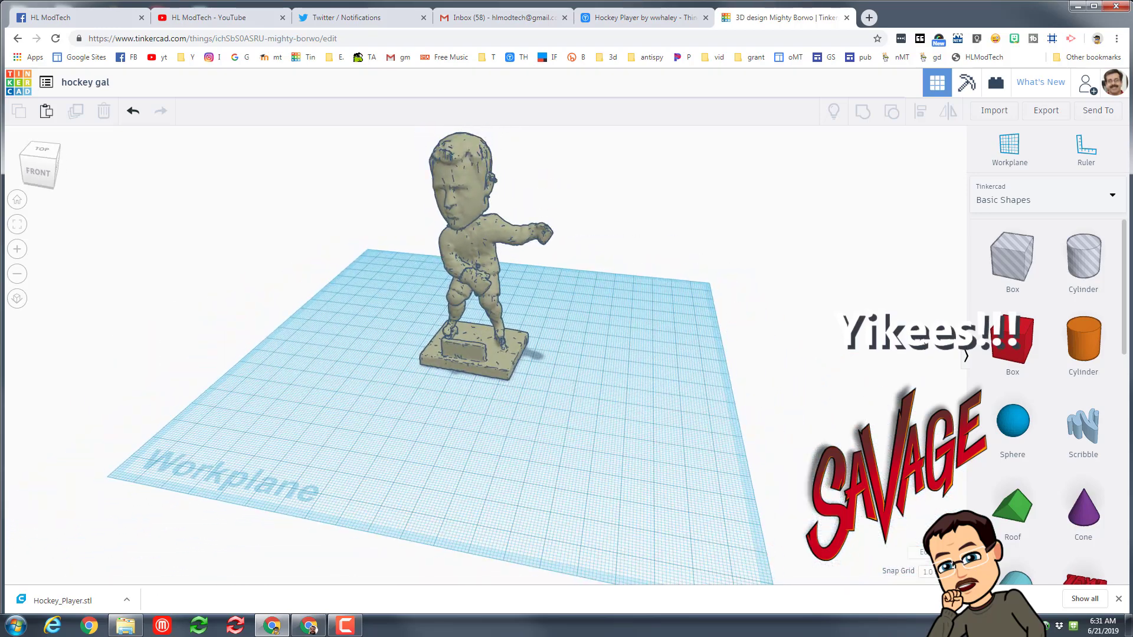
pyautogui.moveTo(1083, 272); pyautogui.dragTo(479, 360)
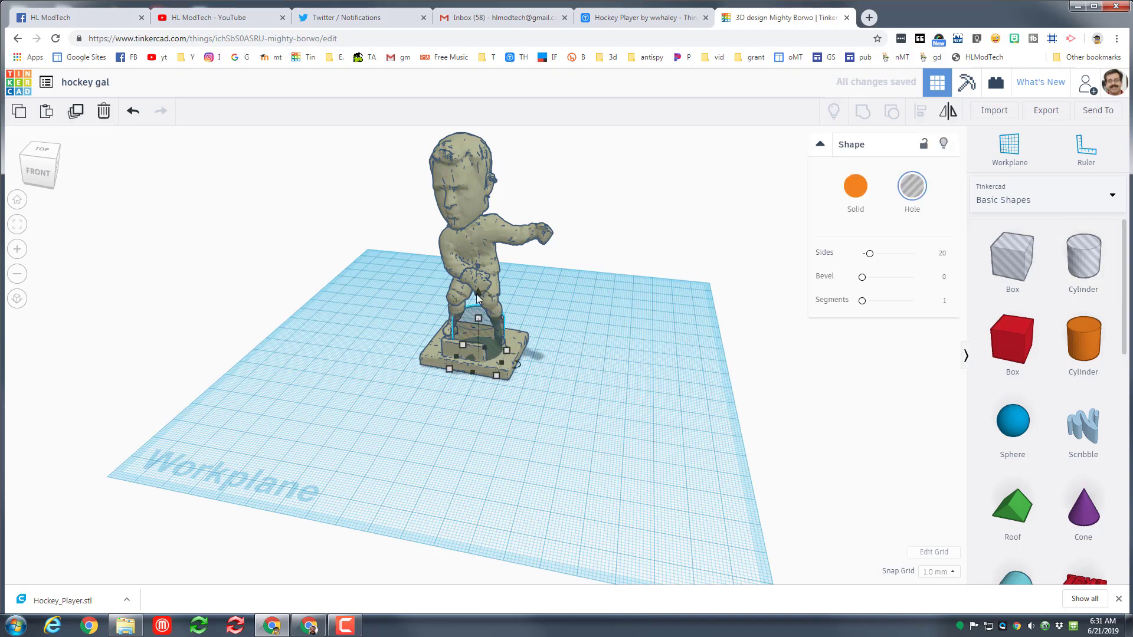
pyautogui.moveTo(478, 292); pyautogui.dragTo(479, 258)
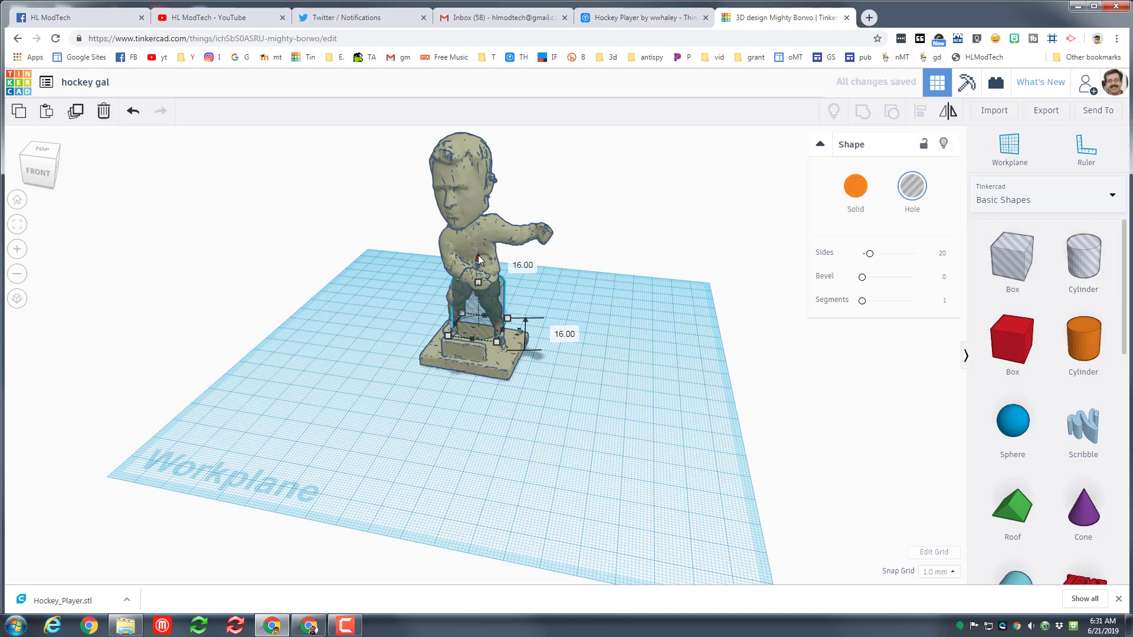
pyautogui.hotkey('ctrl', 'Up')
pyautogui.hotkey('ctrl', 'Up')
pyautogui.hotkey('ctrl', 'Up')
pyautogui.hotkey('ctrl', 'Up')
pyautogui.hotkey('ctrl', 'Up')
pyautogui.hotkey('ctrl', 'Up')
pyautogui.hotkey('ctrl', 'Up')
pyautogui.hotkey('ctrl', 'Up')
pyautogui.hotkey('ctrl', 'Up')
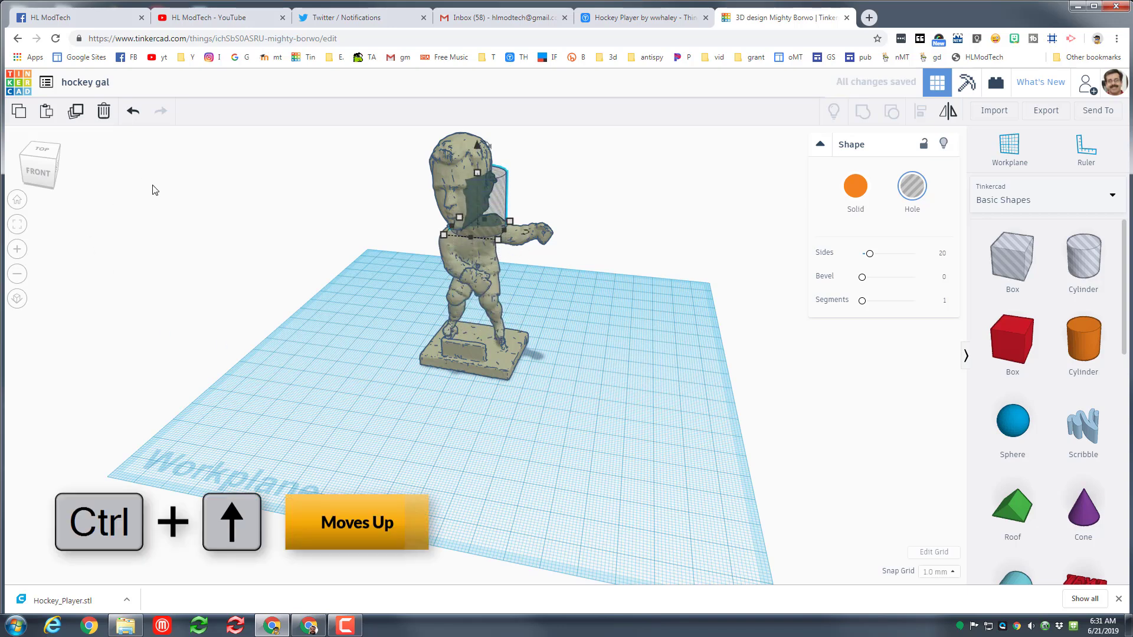
# Scale the cylinder hole up evenly to 28 tall around the player's head.
pyautogui.click(18, 229)
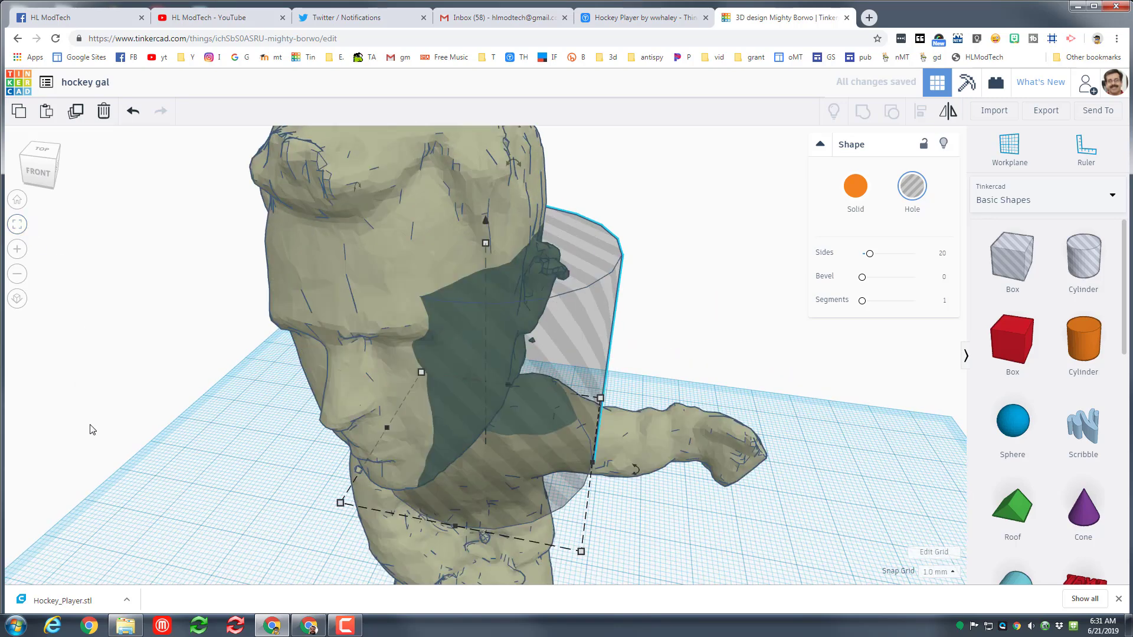
pyautogui.moveTo(197, 412); pyautogui.dragTo(218, 380, button='right')
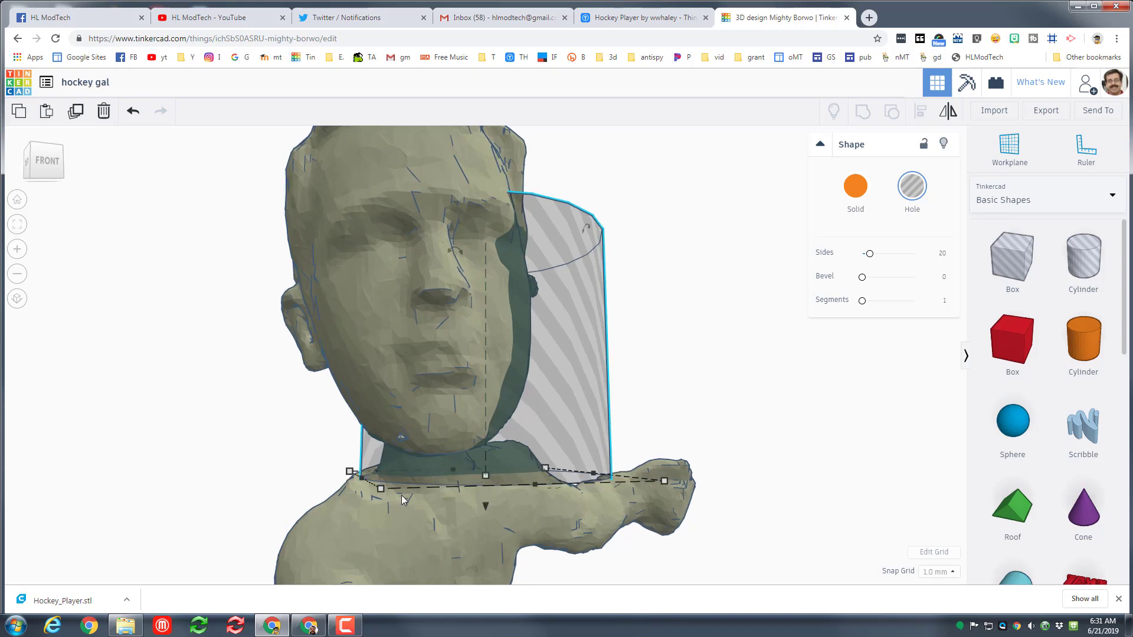
pyautogui.hotkey('ctrl', 'Down')
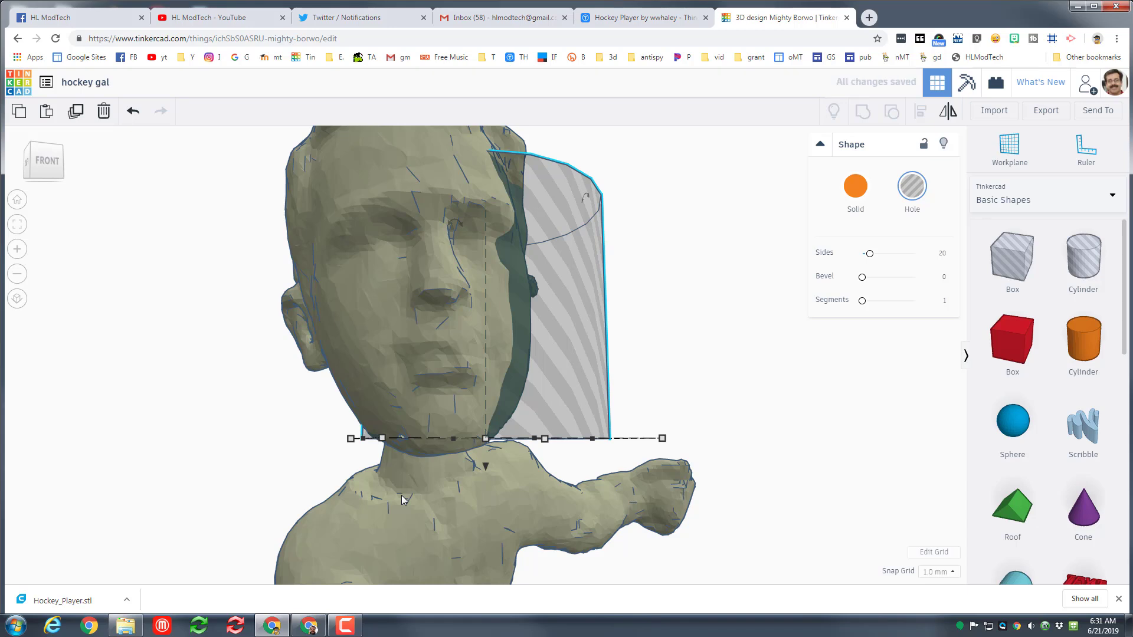
pyautogui.moveTo(553, 398); pyautogui.dragTo(621, 396, button='right')
pyautogui.moveTo(784, 401); pyautogui.dragTo(838, 443, button='right')
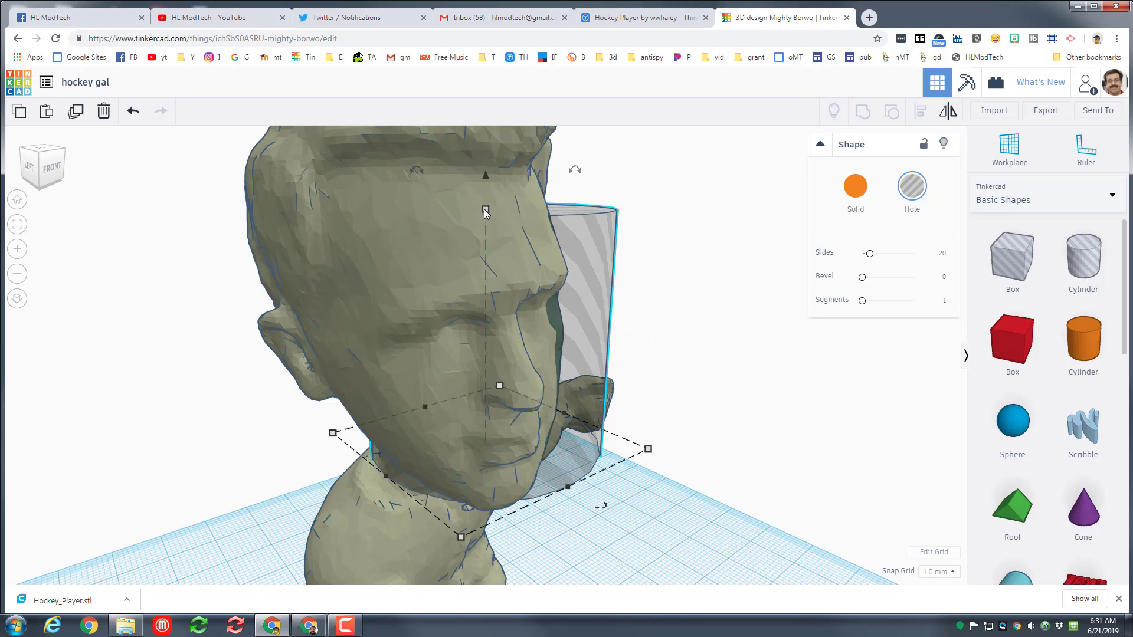
pyautogui.scroll(1, 494, 235)
pyautogui.keyDown('shift'); pyautogui.moveTo(493, 239); pyautogui.dragTo(473, 255, button='right'); pyautogui.keyUp('shift')
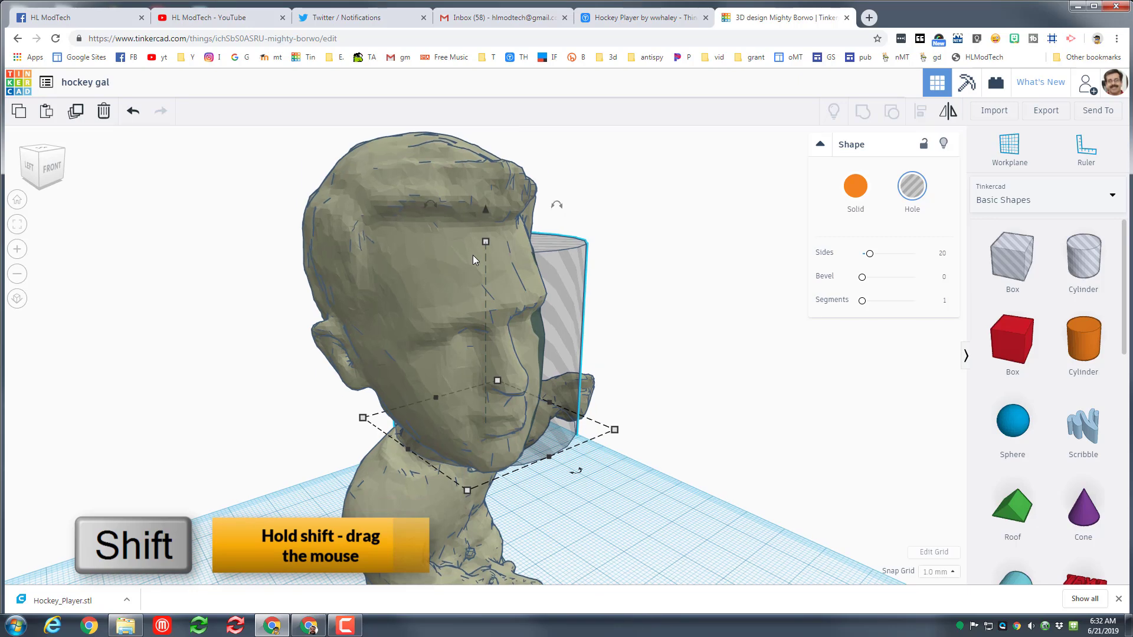
pyautogui.keyDown('shift'); pyautogui.moveTo(487, 234); pyautogui.dragTo(506, 127); pyautogui.keyUp('shift')
pyautogui.press('f')
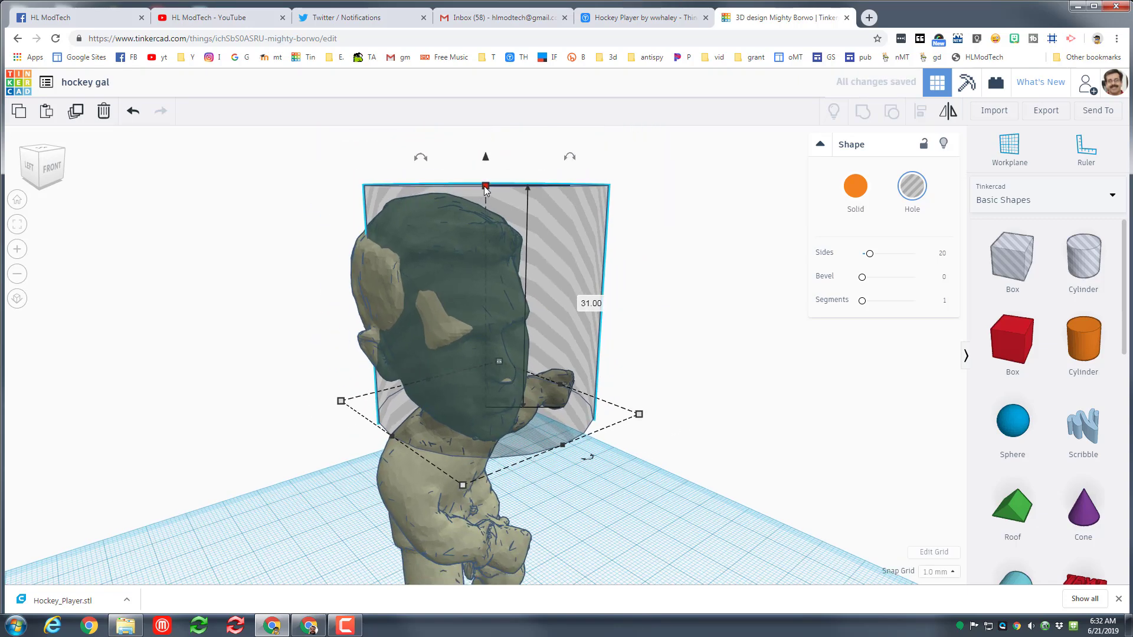
# Enlarge the hole to 35 tall, tilt it about 3°, nudge it left, and select it with the figure.
pyautogui.keyDown('shift'); pyautogui.moveTo(486, 187); pyautogui.dragTo(485, 137); pyautogui.keyUp('shift')
pyautogui.moveTo(707, 485); pyautogui.dragTo(599, 477, button='right')
pyautogui.scroll(-2, 535, 484)
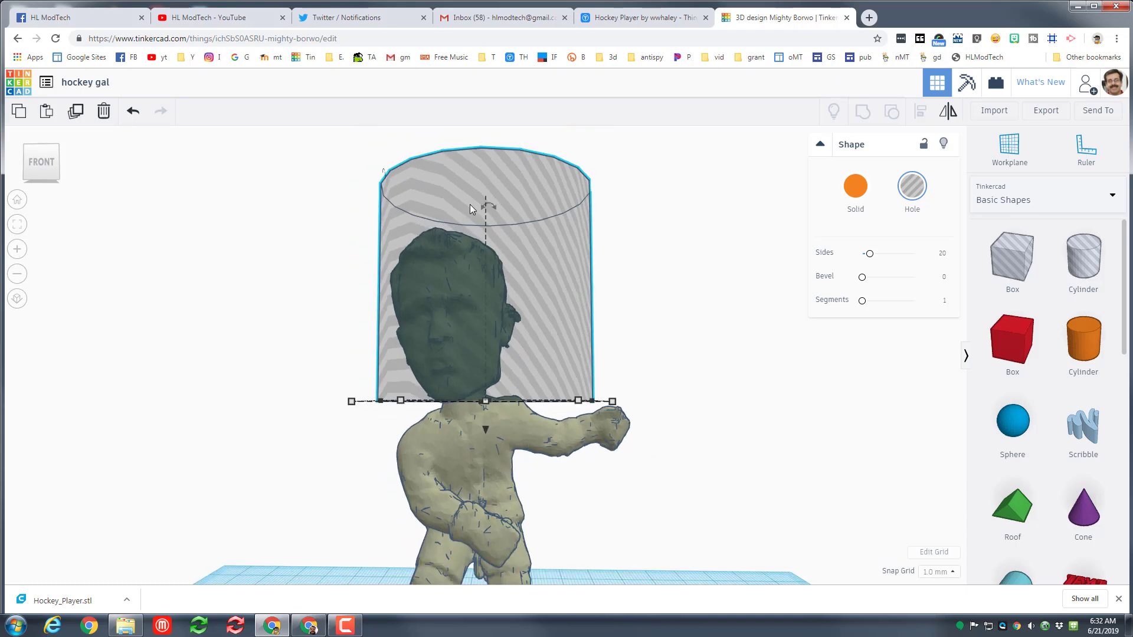
pyautogui.scroll(-2, 349, 476)
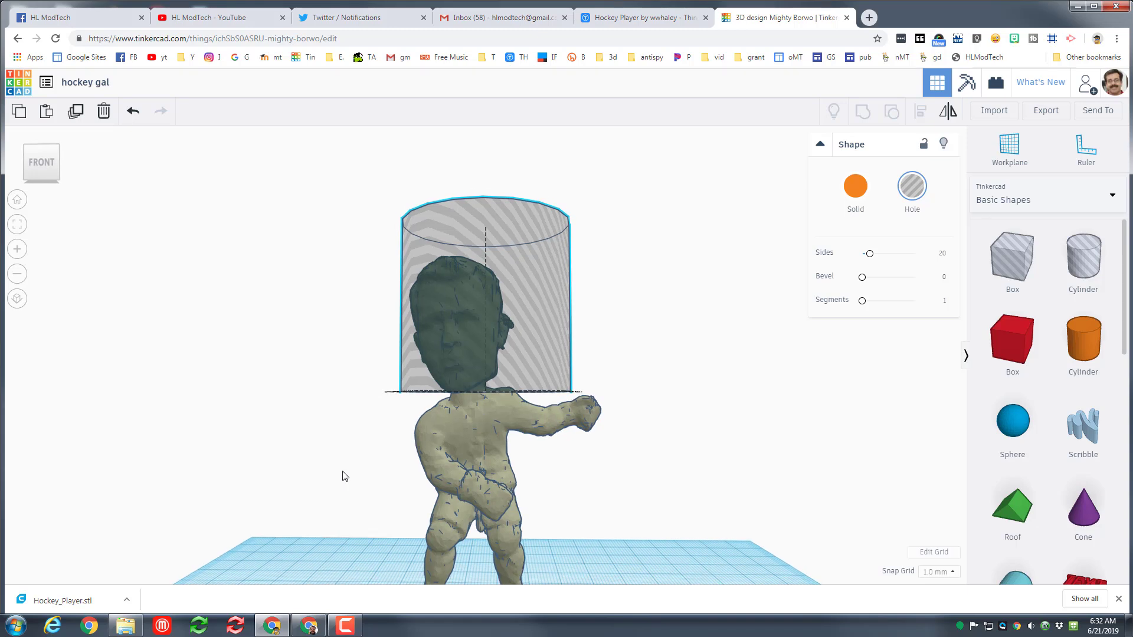
pyautogui.moveTo(488, 225); pyautogui.dragTo(465, 163)
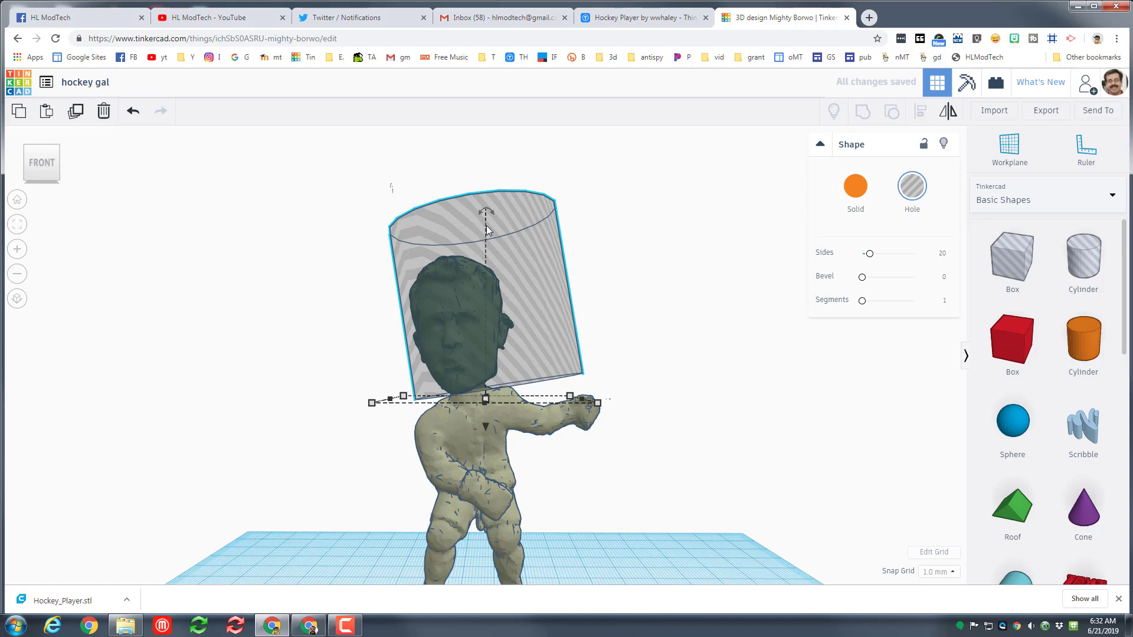
pyautogui.press('Left')
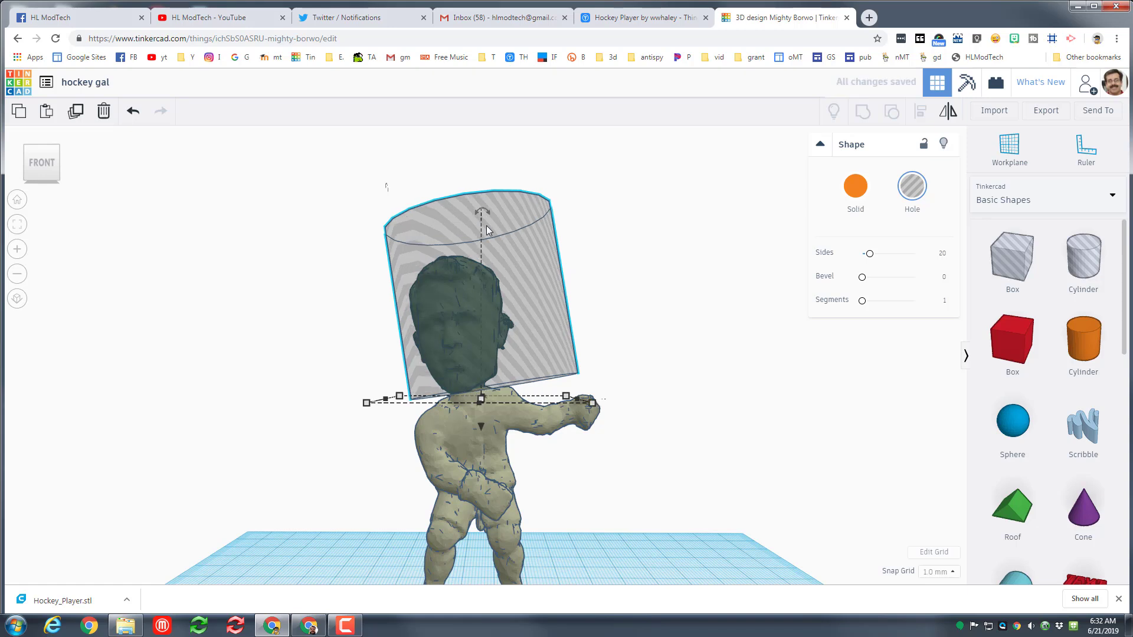
pyautogui.moveTo(549, 481); pyautogui.dragTo(548, 480)
# Group the cylinder hole with the figure, inspect the cut-off head, then ungroup them.
pyautogui.click(300, 339)
pyautogui.moveTo(305, 315); pyautogui.dragTo(563, 458)
pyautogui.click(867, 114)
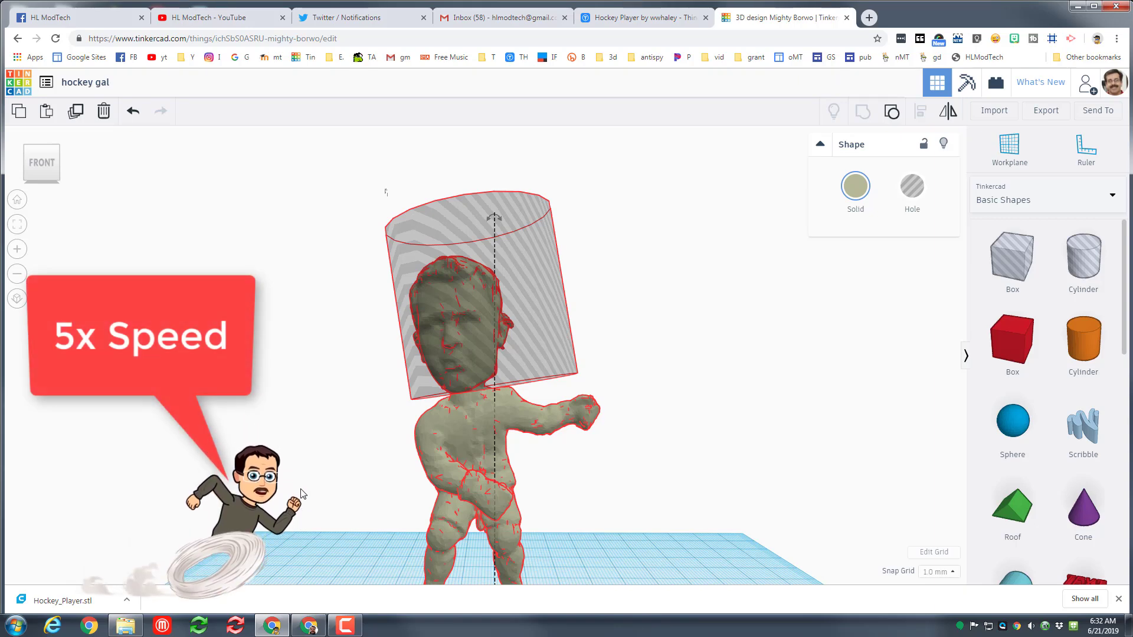
pyautogui.moveTo(302, 495); pyautogui.dragTo(537, 531, button='right')
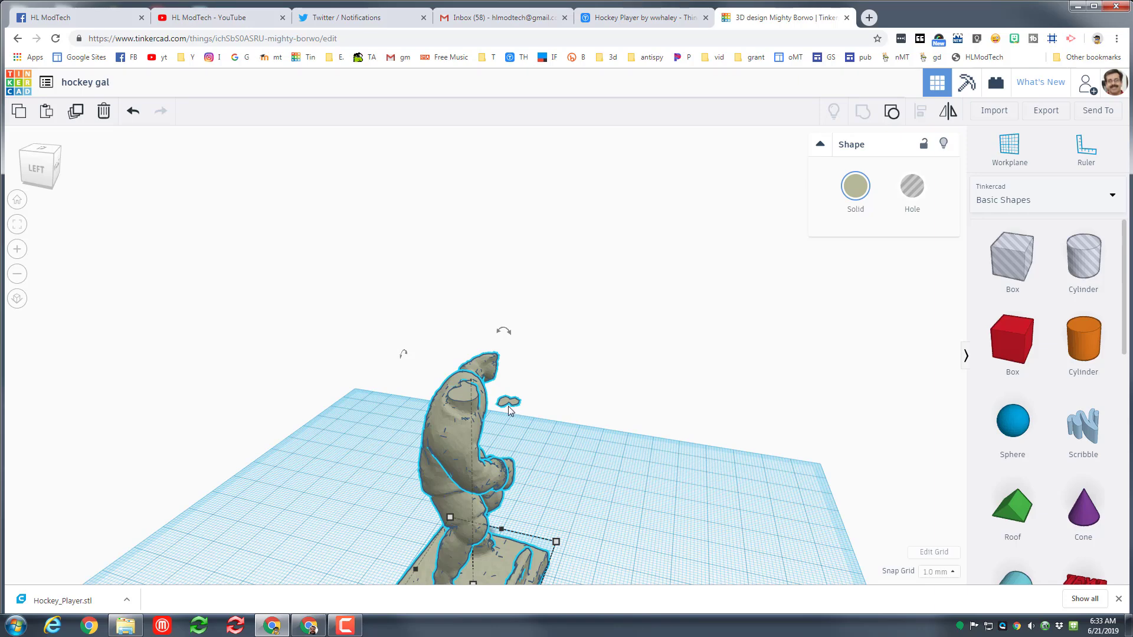
pyautogui.moveTo(554, 433); pyautogui.dragTo(625, 388, button='right')
pyautogui.click(893, 114)
# Tilt the head and cylinder by one degree, then undo that tilt.
pyautogui.moveTo(567, 495); pyautogui.dragTo(665, 497, button='right')
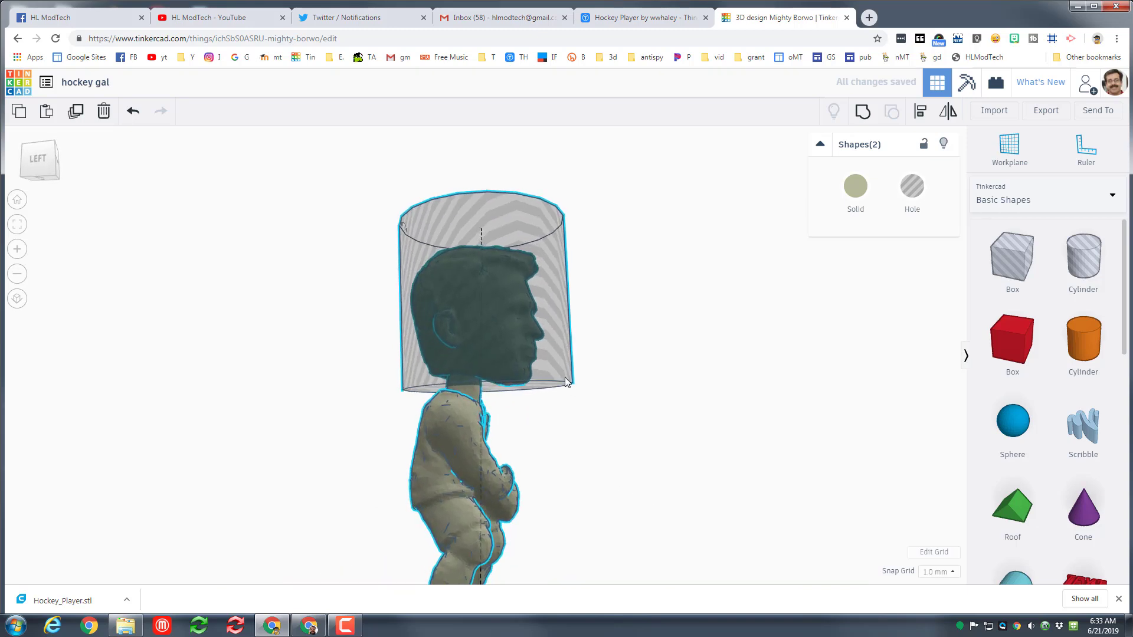
pyautogui.scroll(-2, 471, 371)
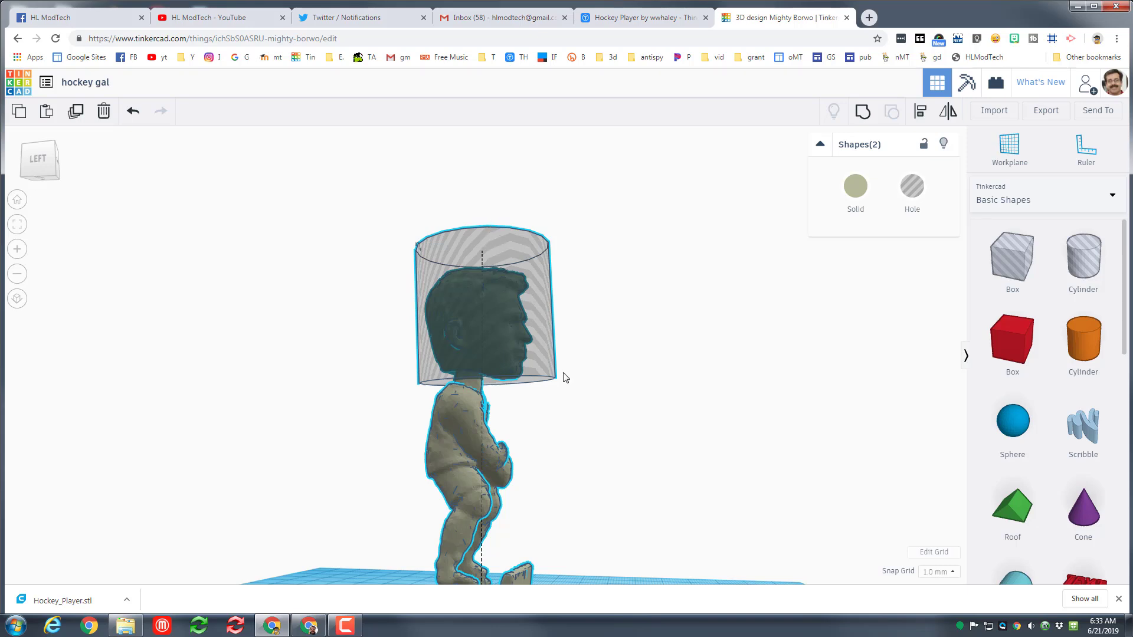
pyautogui.moveTo(642, 435); pyautogui.dragTo(511, 264, button='right')
pyautogui.moveTo(490, 239); pyautogui.dragTo(433, 229)
pyautogui.click(329, 306)
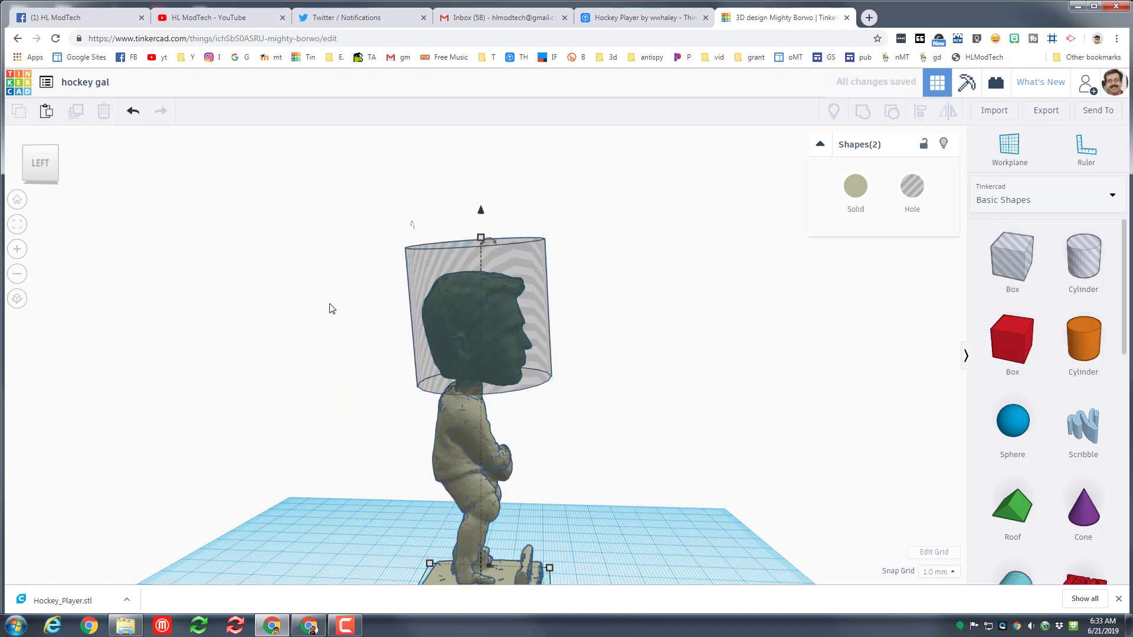
pyautogui.hotkey('ctrl', 'z')
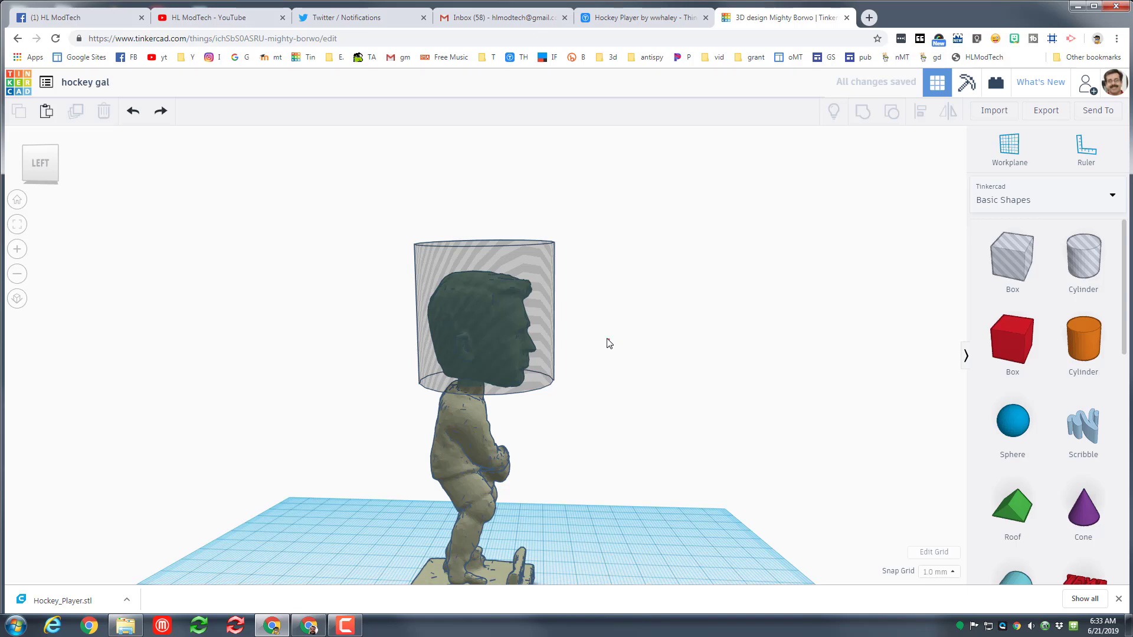
# Tilt the hole cylinder about 6 degrees and group it with the hockey figure.
pyautogui.click(444, 255)
pyautogui.moveTo(503, 225); pyautogui.dragTo(511, 164)
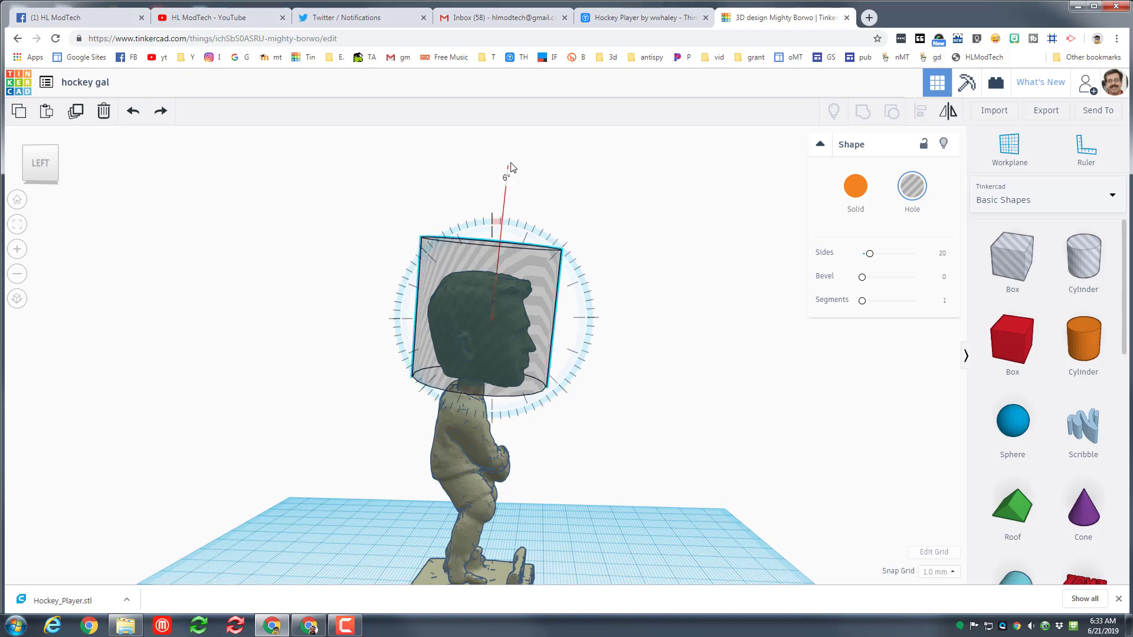
pyautogui.moveTo(607, 374); pyautogui.dragTo(196, 404, button='right')
pyautogui.moveTo(331, 336); pyautogui.dragTo(646, 481)
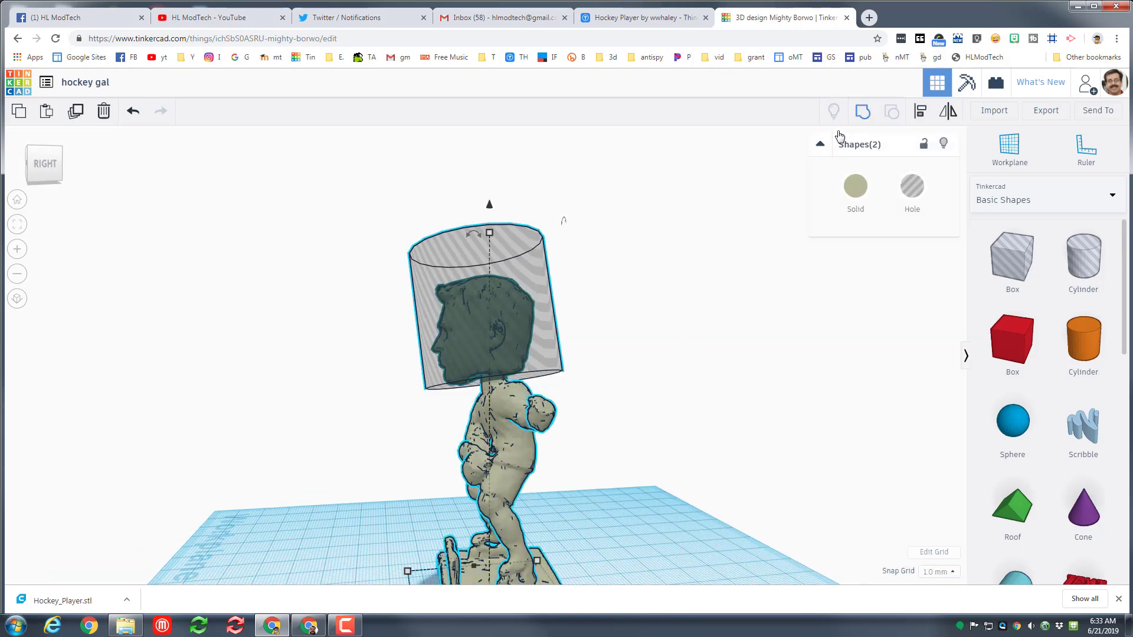
pyautogui.hotkey('ctrl', 'g')
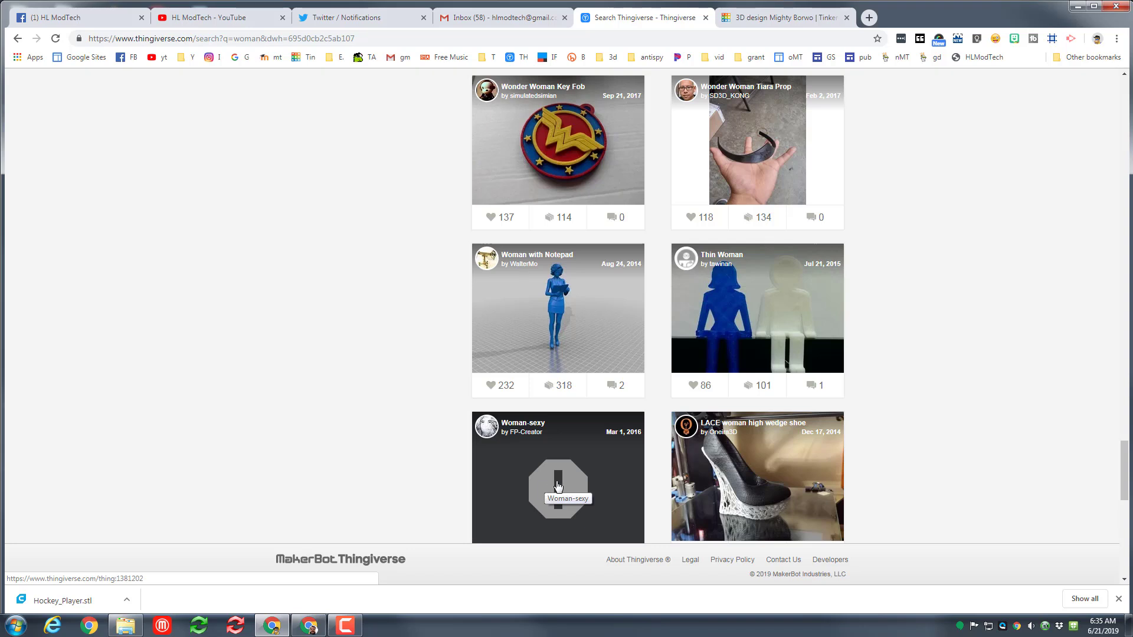
# Save Woman_with_notepad.stl from the Woman with Notepad page into the 3dmodeling folder.
pyautogui.click(575, 330)
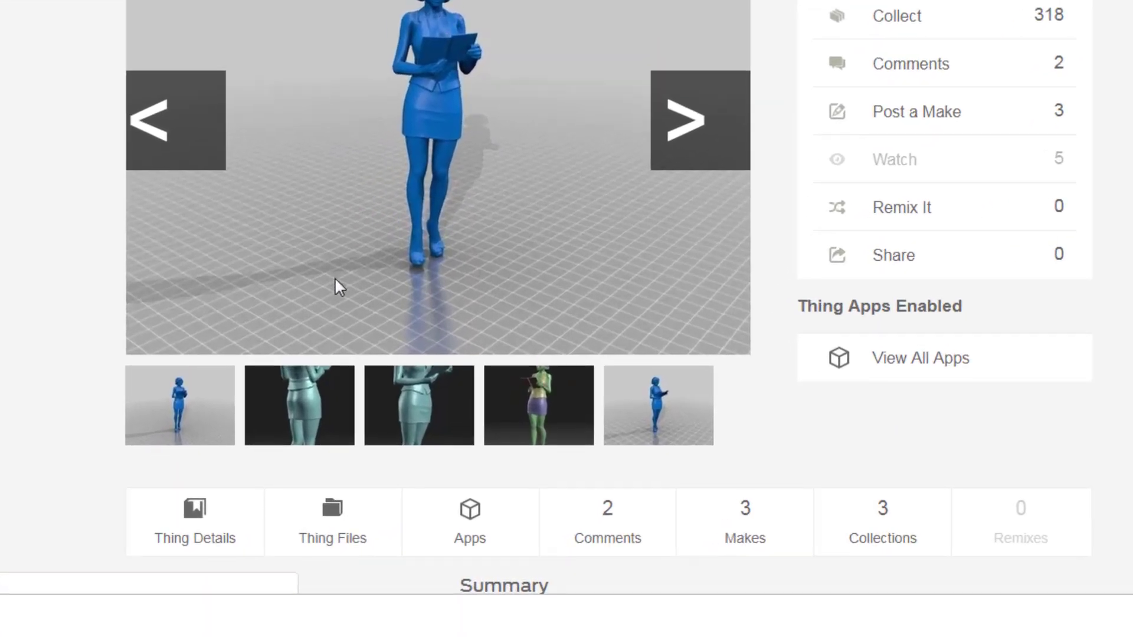
pyautogui.scroll(-2, 404, 399)
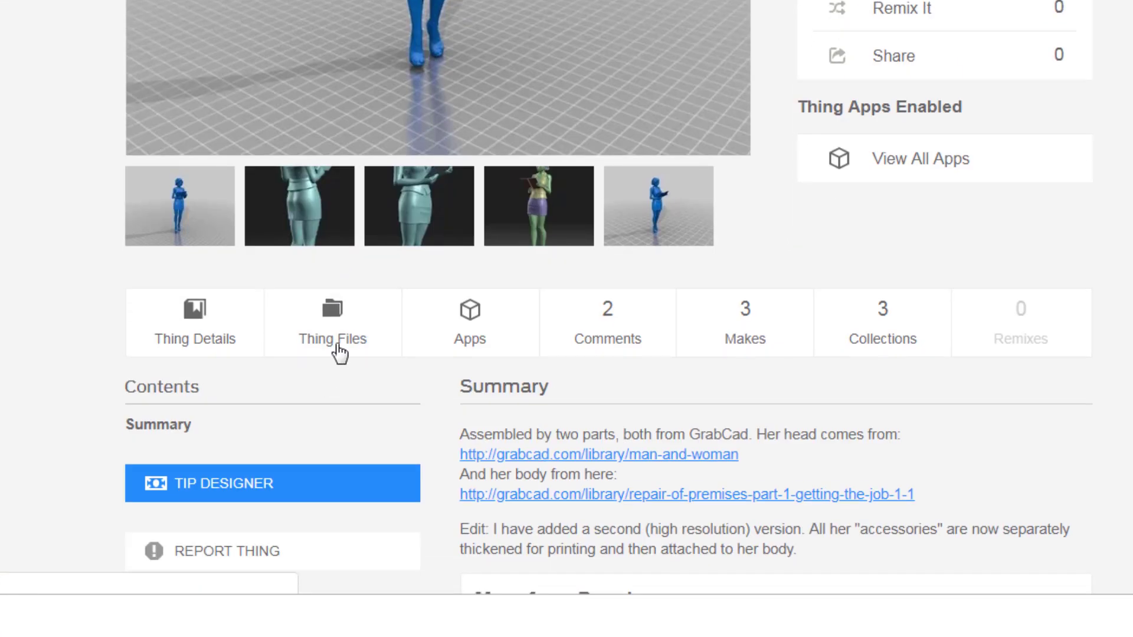
pyautogui.click(337, 336)
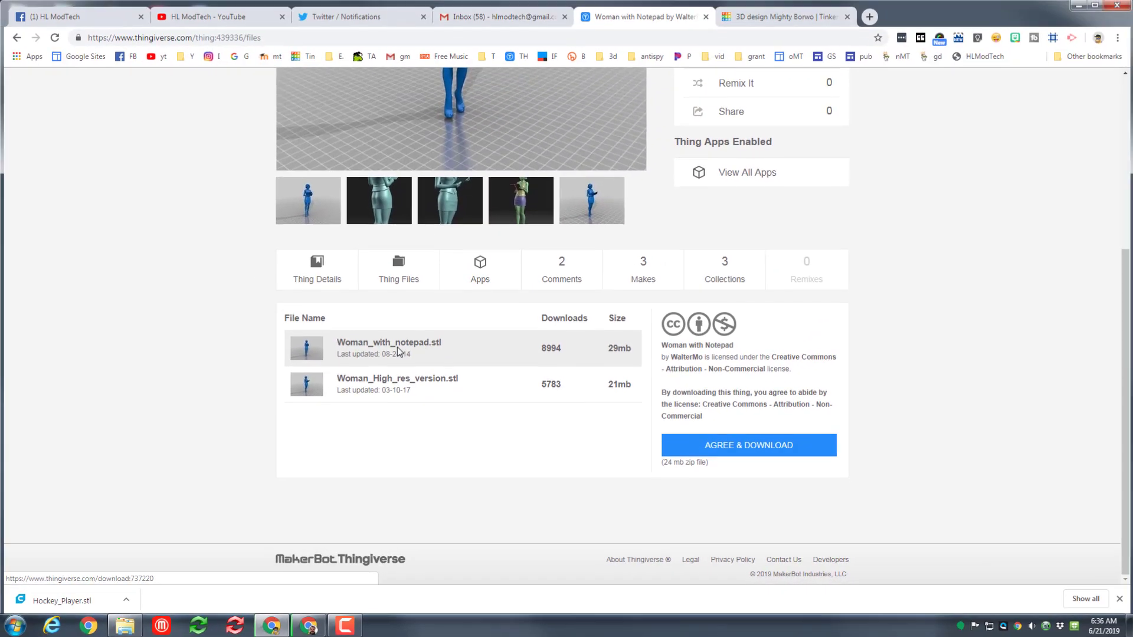
pyautogui.click(399, 351)
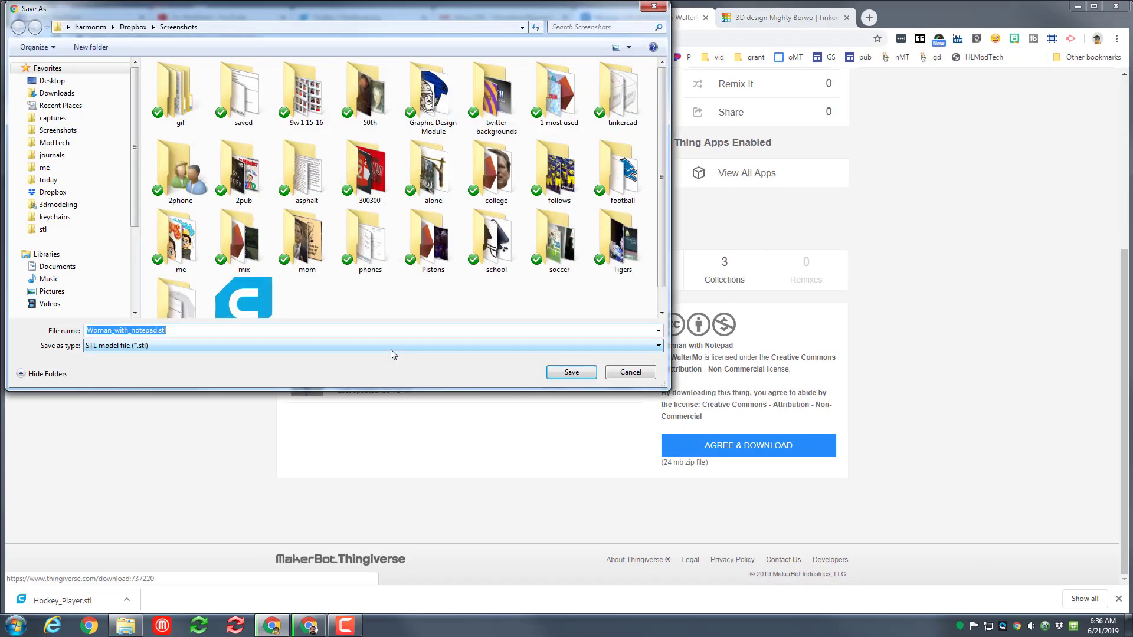
pyautogui.click(52, 204)
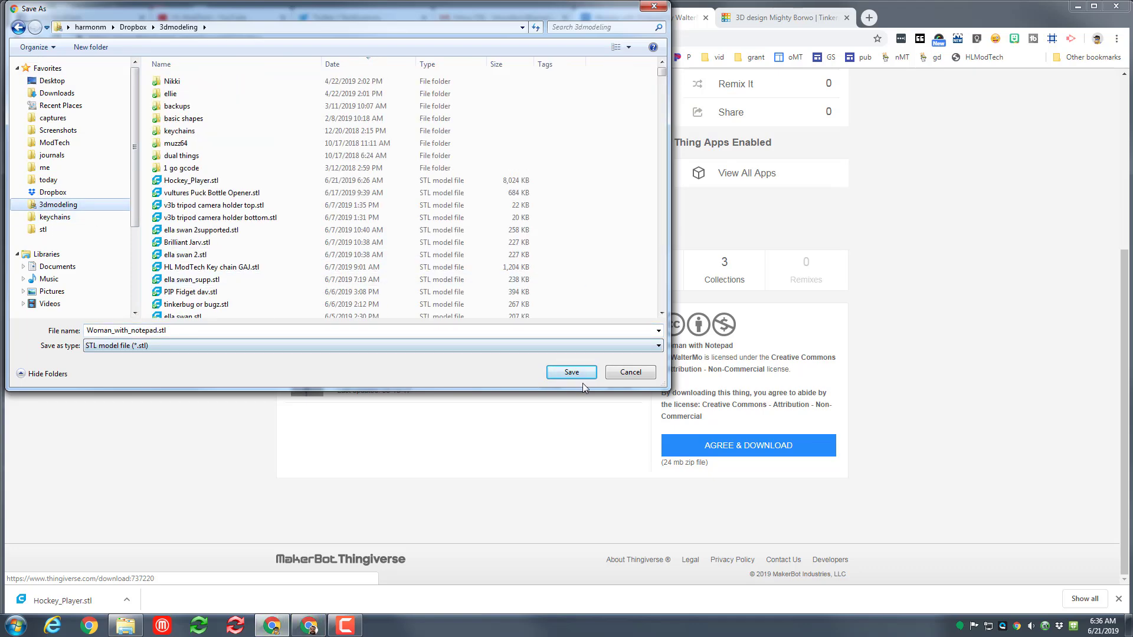
pyautogui.click(575, 371)
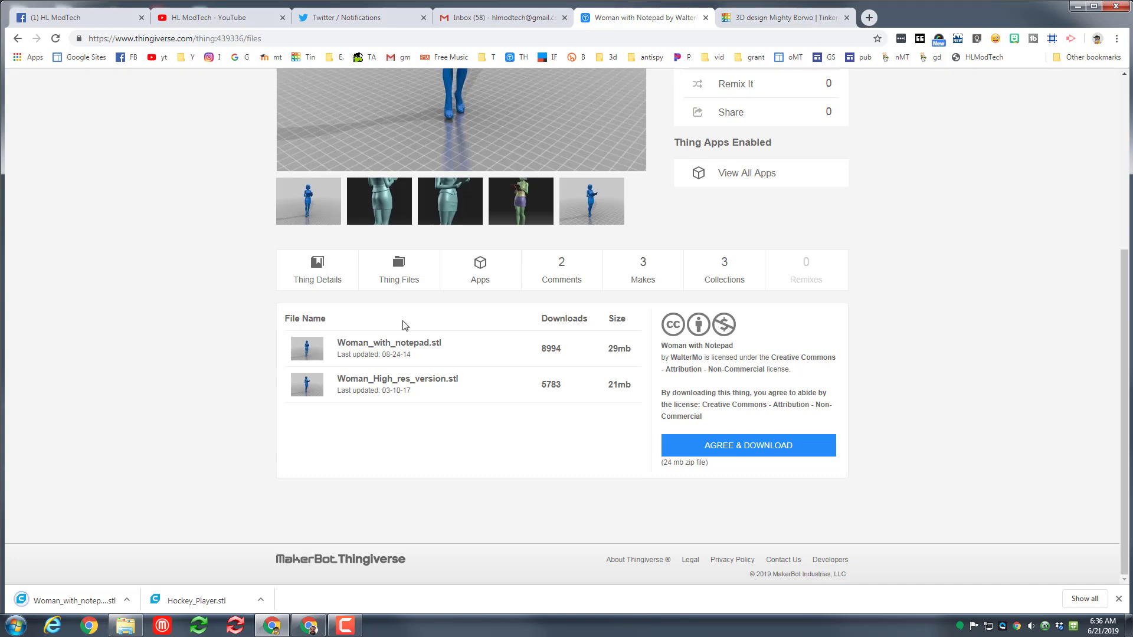
pyautogui.click(769, 20)
# Try importing Woman_with_notepad.stl, refused as over 25MB, then return to its Thingiverse files.
pyautogui.click(1010, 107)
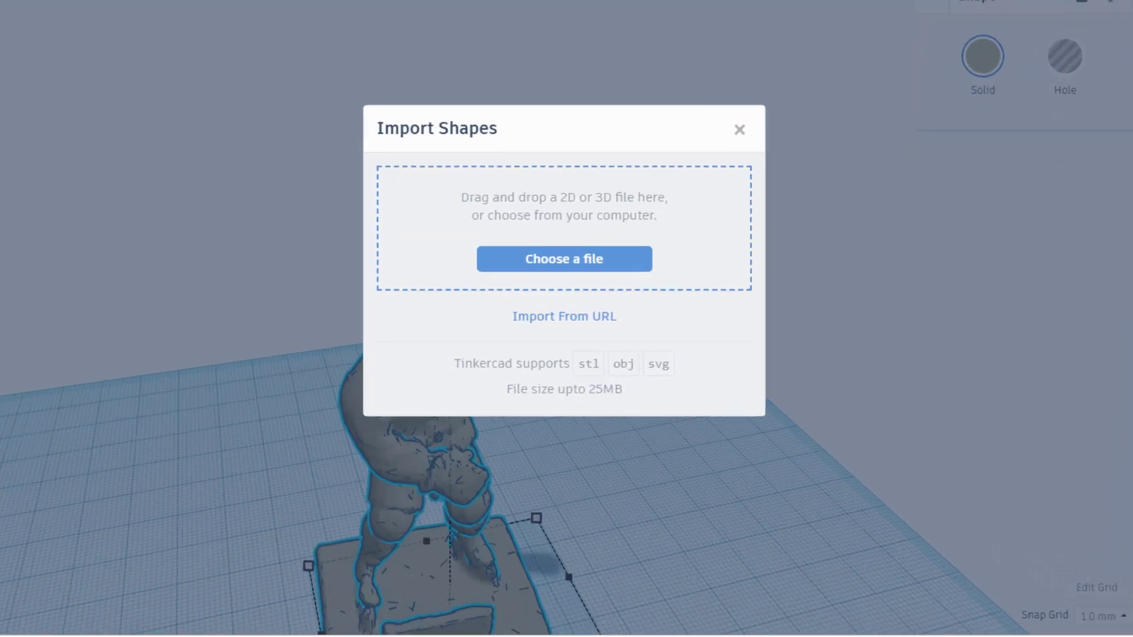
pyautogui.click(517, 254)
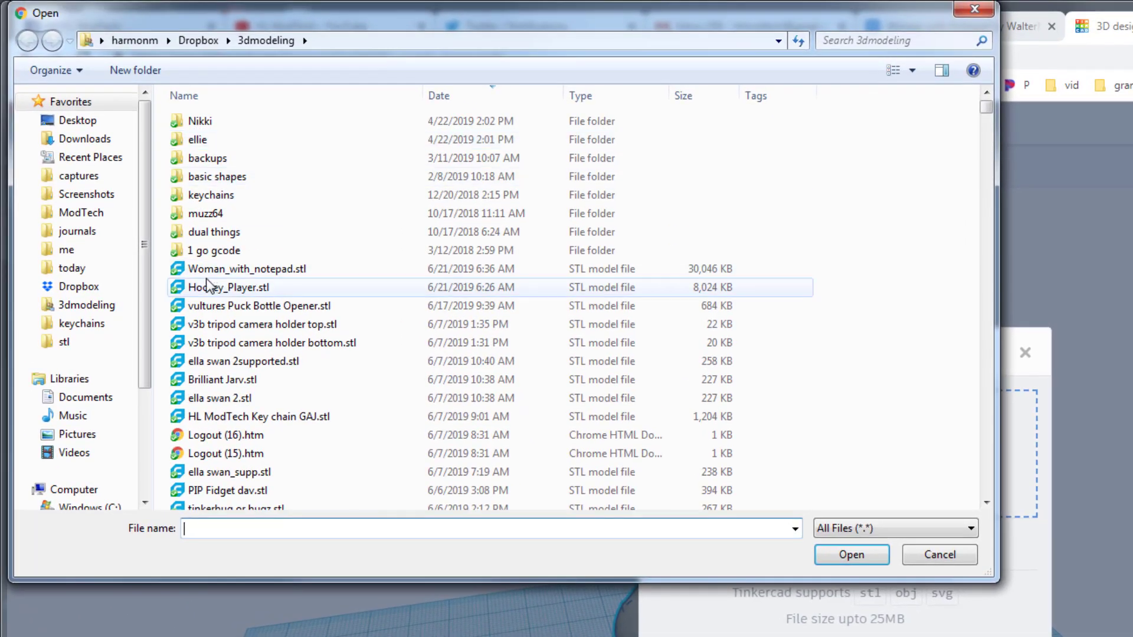
pyautogui.click(214, 270)
pyautogui.doubleClick(214, 272)
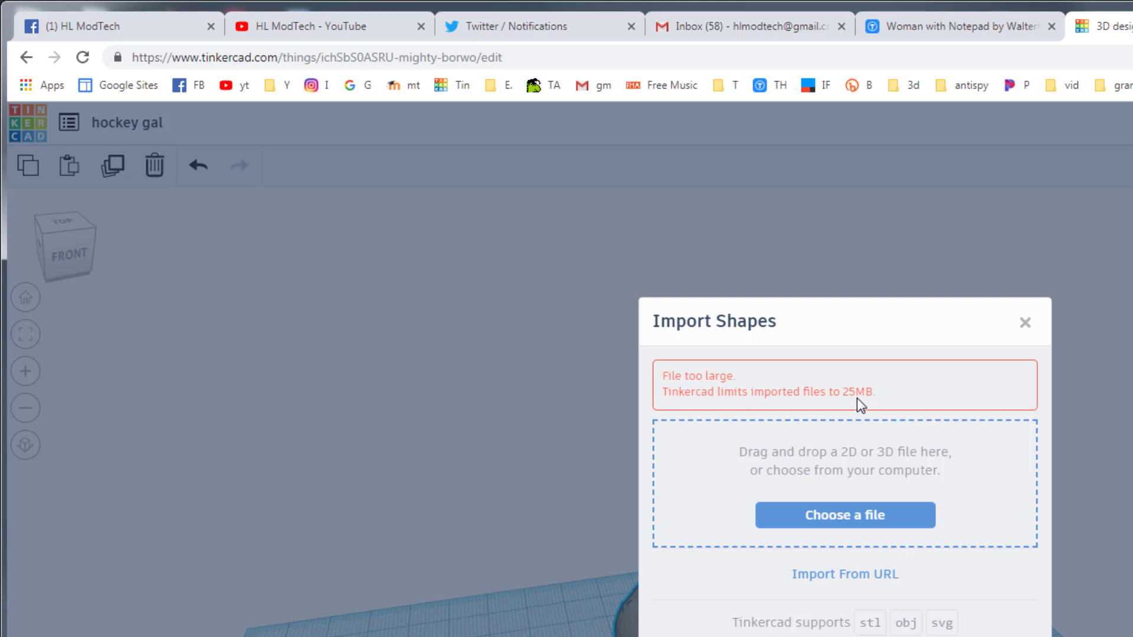
pyautogui.click(932, 27)
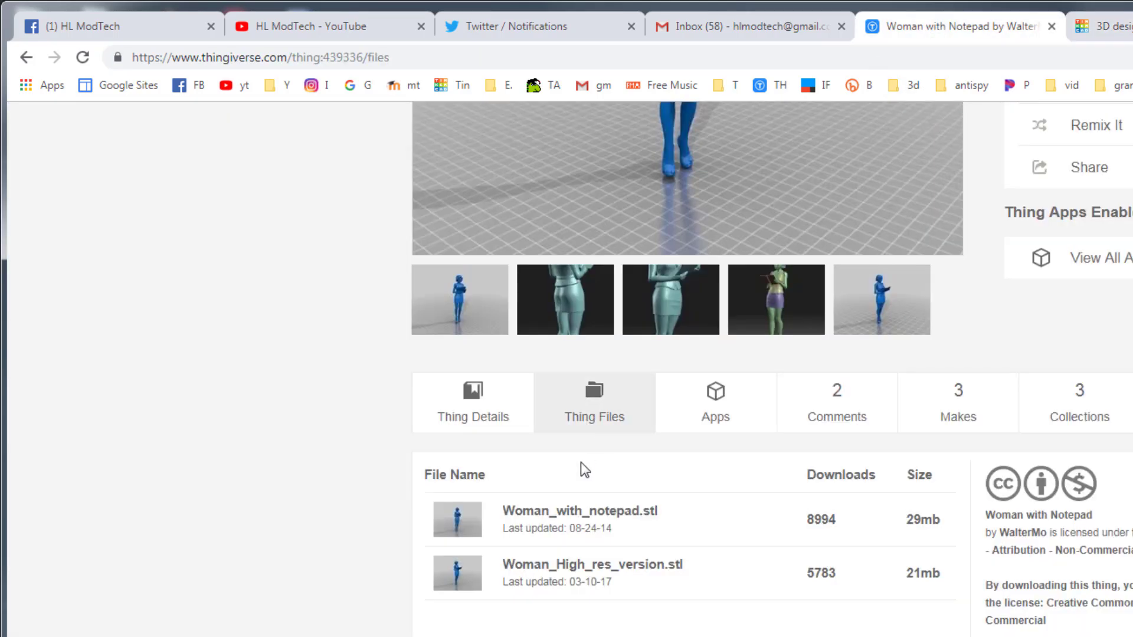
# Download Woman_High_res_version.stl and try importing it into the Tinkercad design.
pyautogui.click(589, 577)
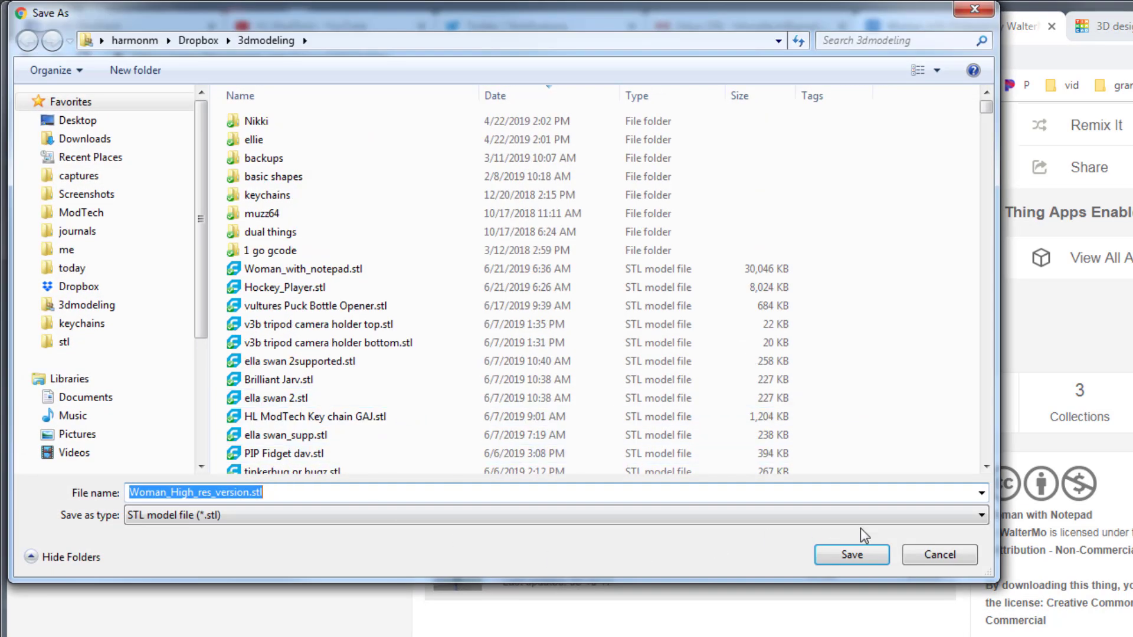
pyautogui.click(844, 559)
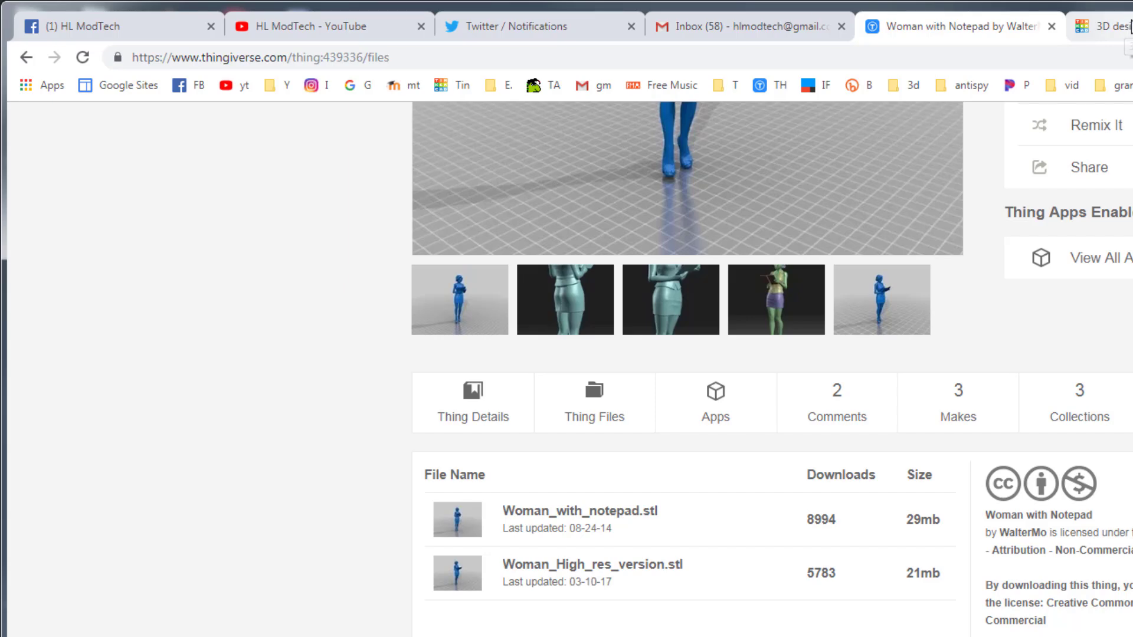
pyautogui.click(1099, 26)
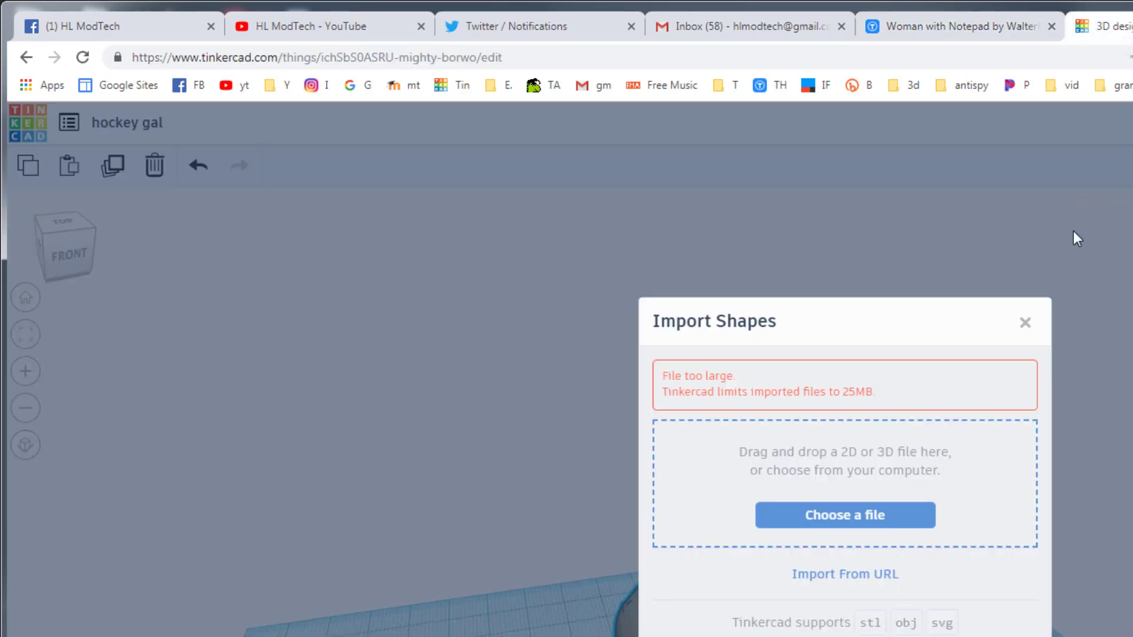
pyautogui.click(861, 517)
pyautogui.click(260, 270)
pyautogui.press('Return')
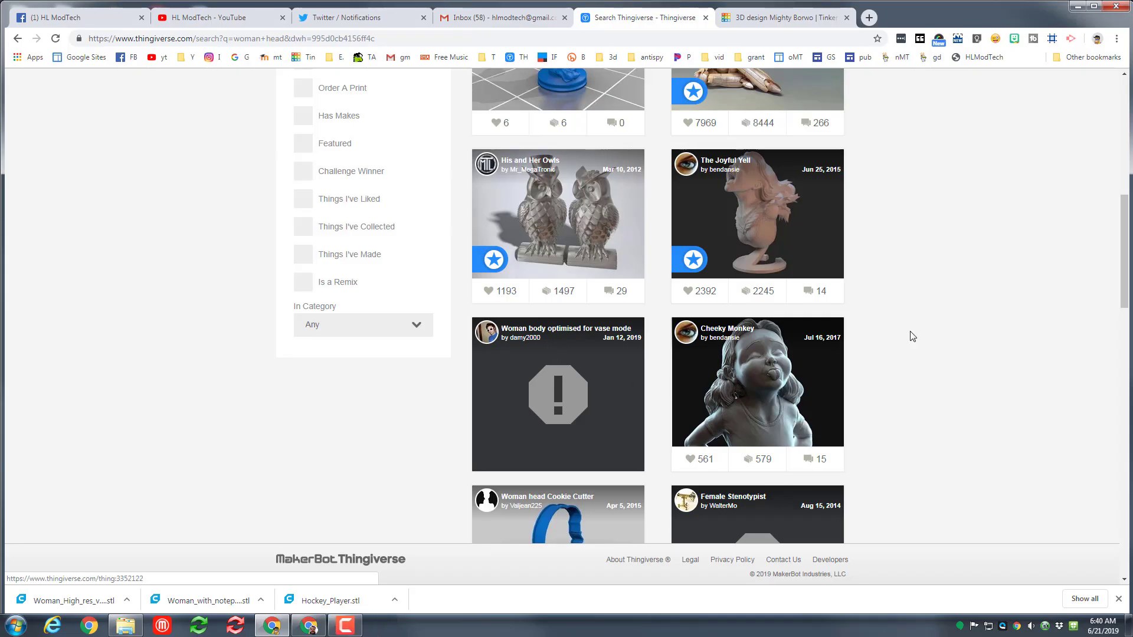
# Check the Cheeky Monkey model's Thing Files (a single 43mb file), then return to The Joyful Yell page.
pyautogui.scroll(1, 715, 358)
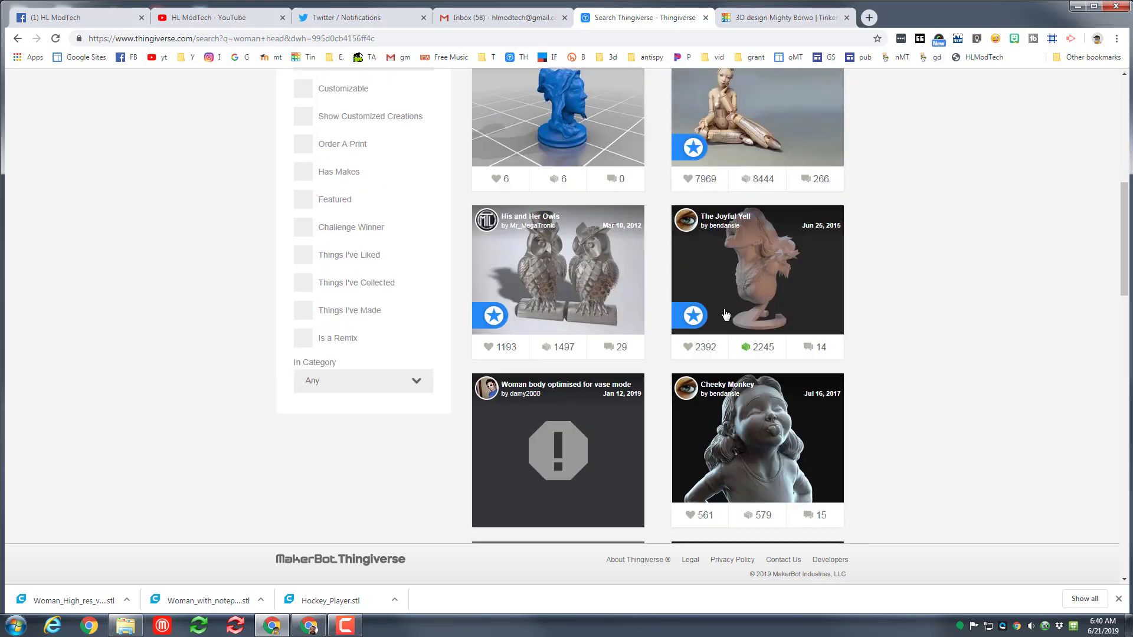
pyautogui.scroll(-1, 762, 446)
pyautogui.click(763, 394)
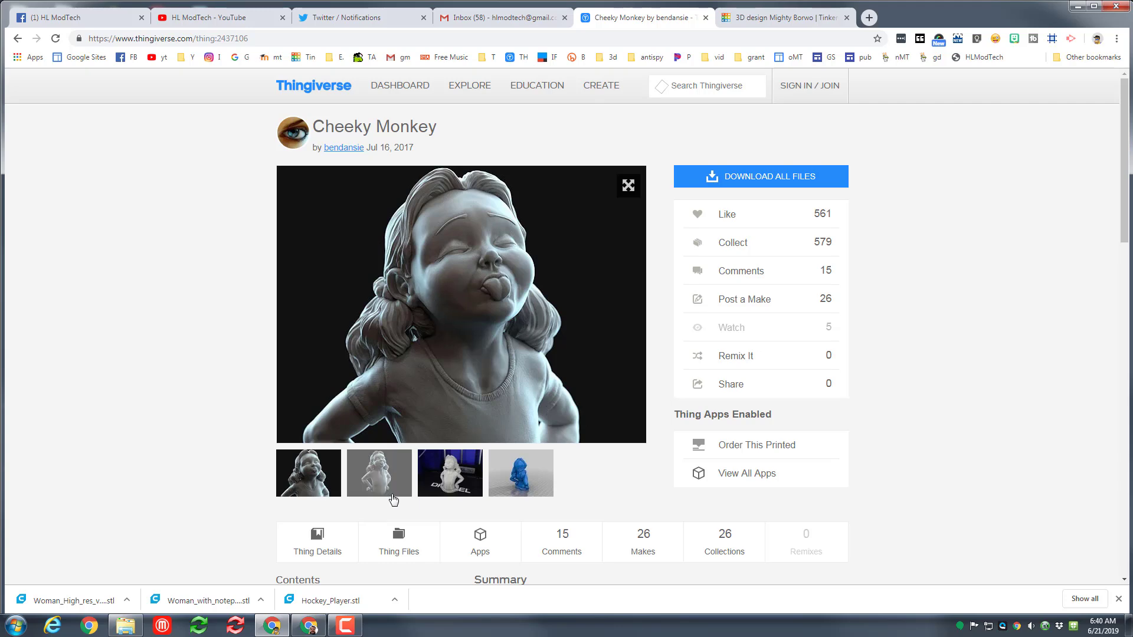
pyautogui.click(399, 542)
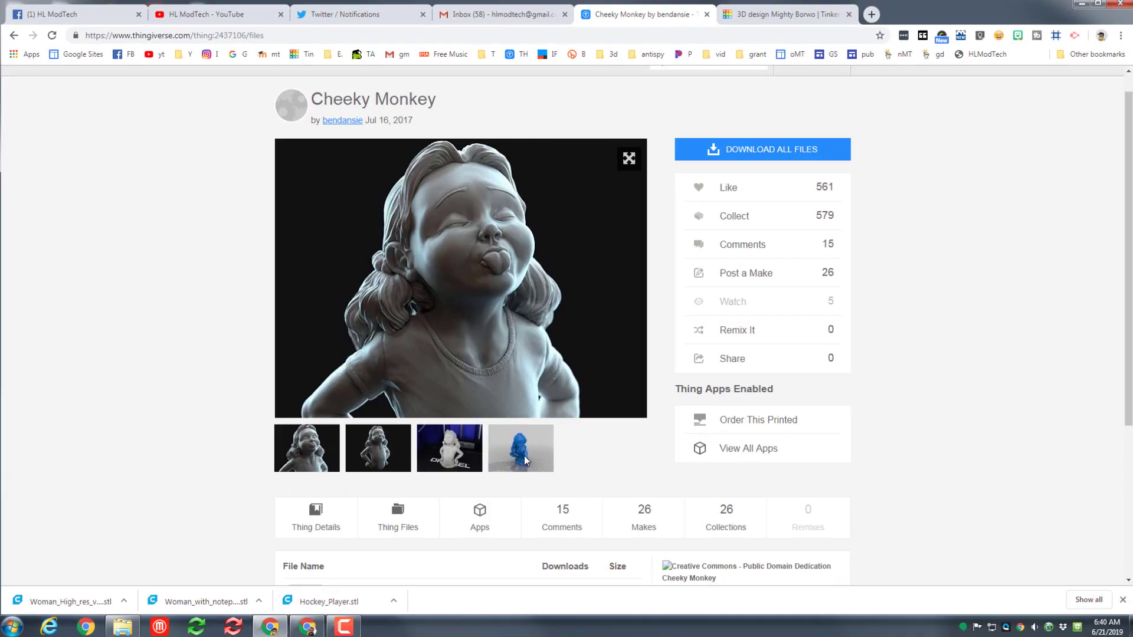
pyautogui.scroll(1, 534, 186)
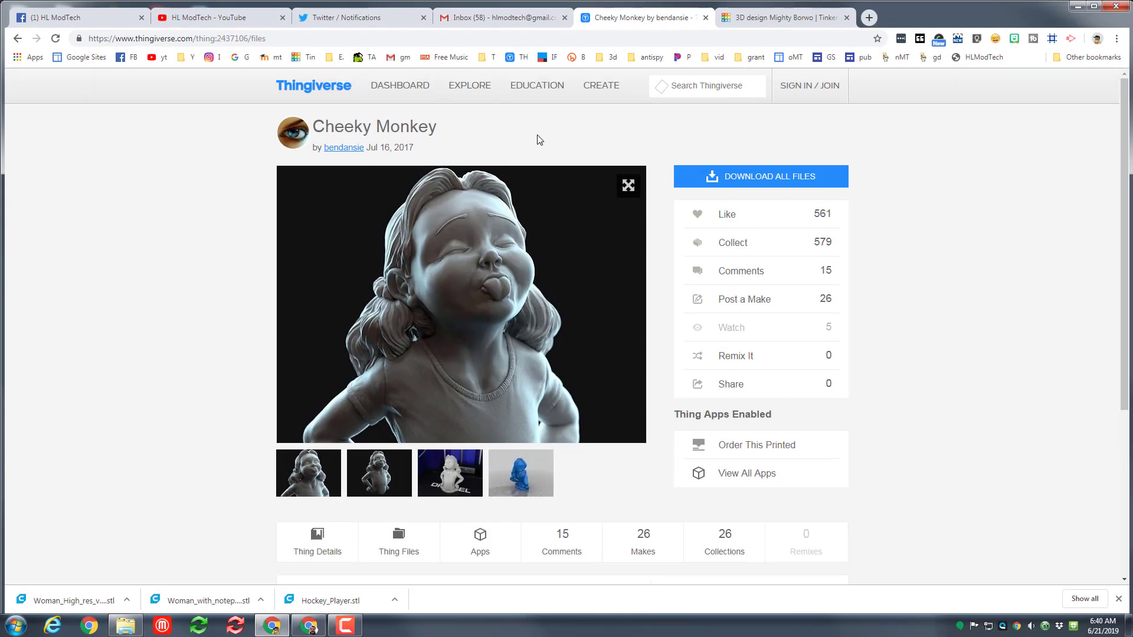
pyautogui.hotkey('alt', 'Left')
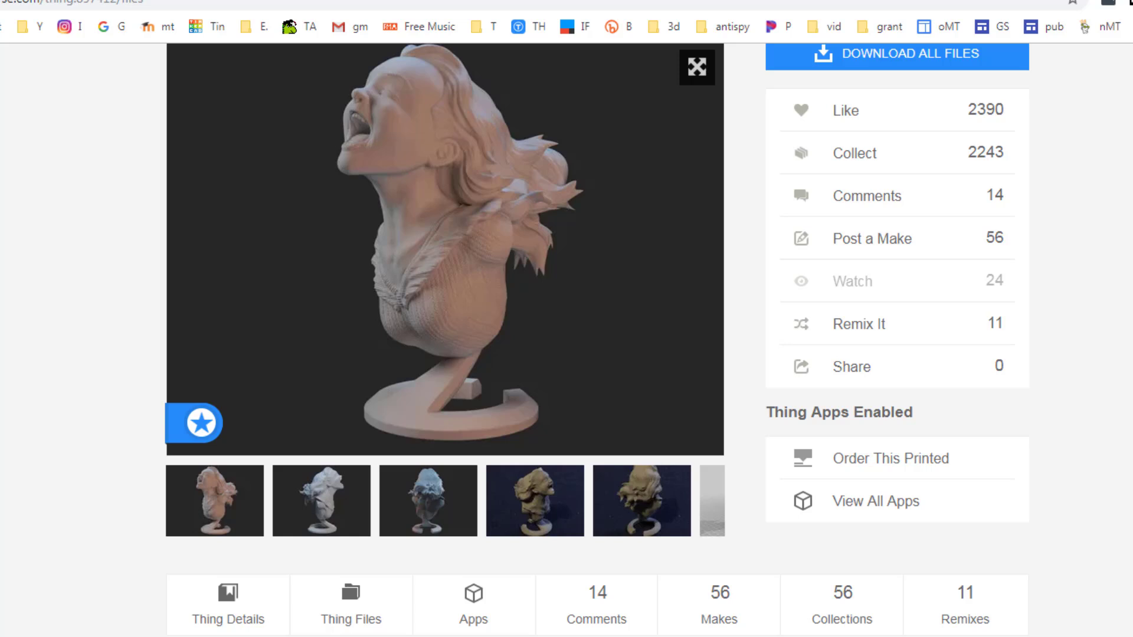
# Download JoyfulYell_Medium.stl (13mb) from The Joyful Yell page into the 3dmodeling folder.
pyautogui.scroll(-3, 687, 531)
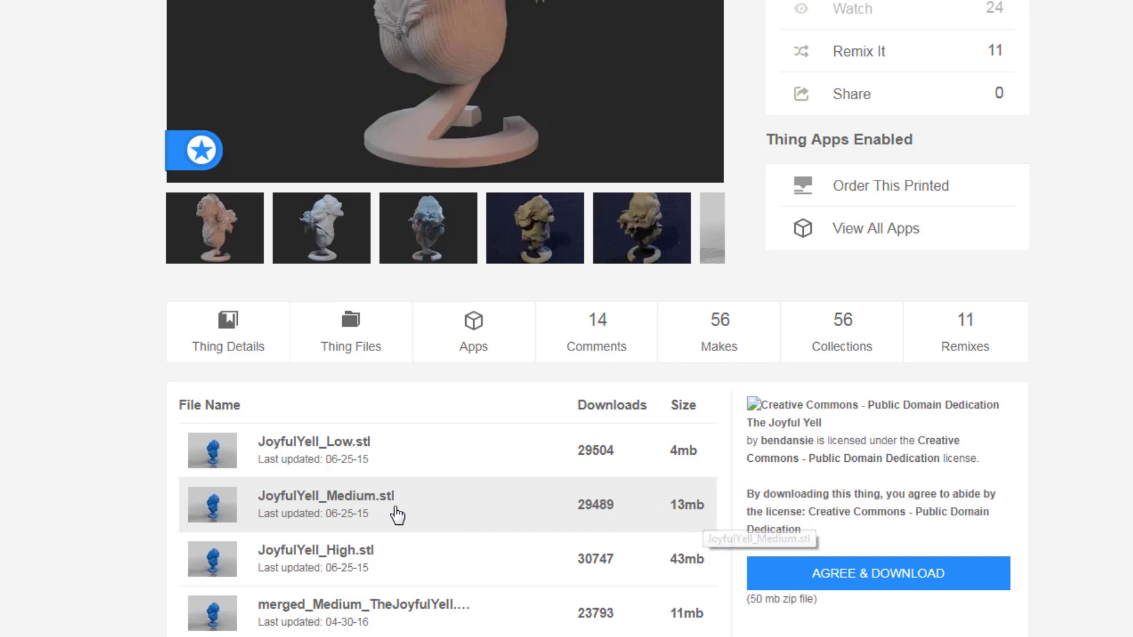
pyautogui.click(328, 507)
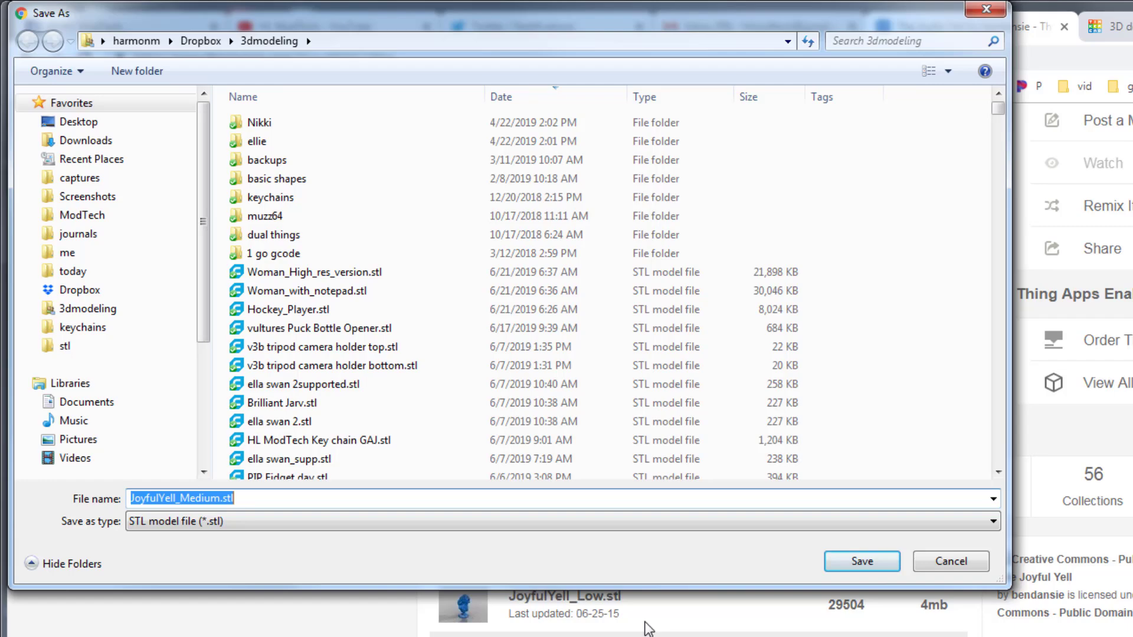
pyautogui.click(862, 561)
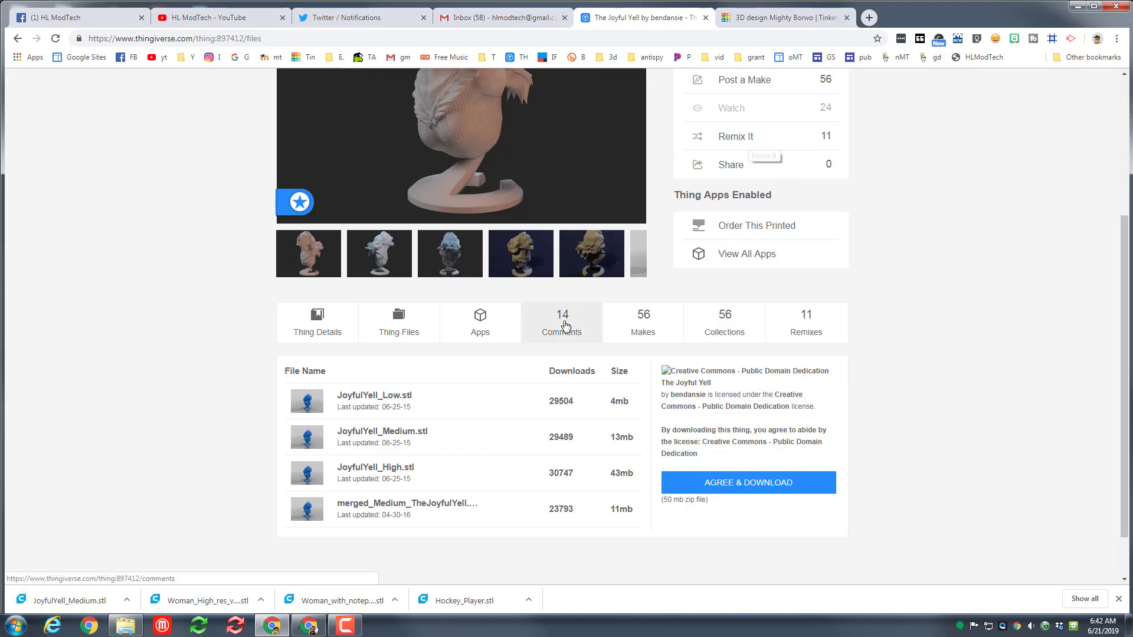
pyautogui.scroll(3, 565, 324)
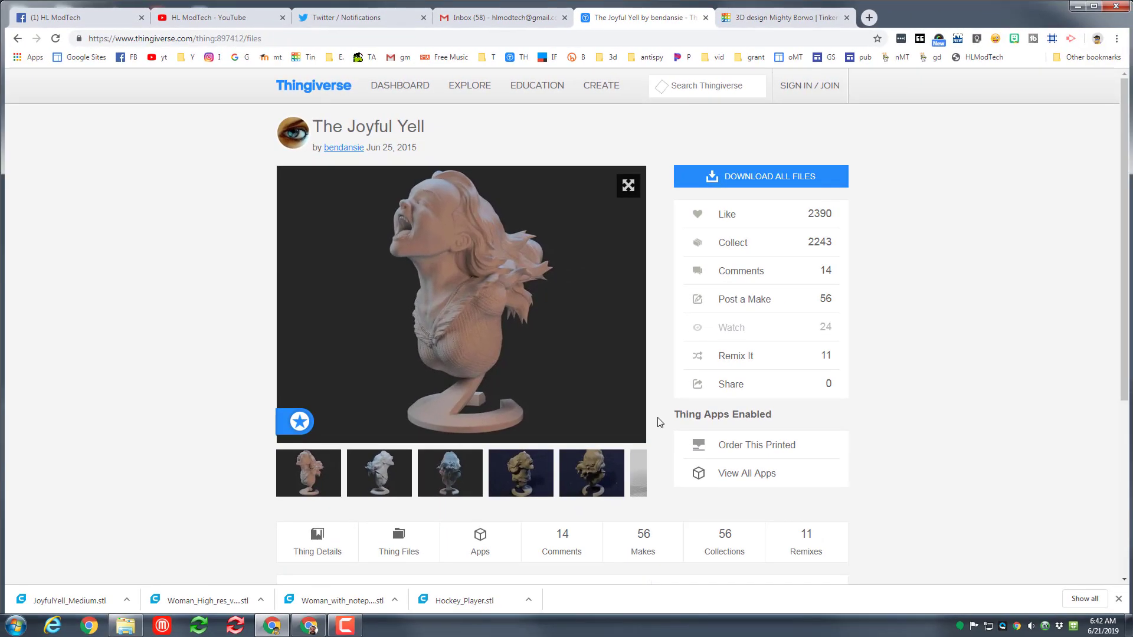
# Import JoyfulYell_Medium.stl into the hockey gal design with its height set to 30 mm.
pyautogui.click(766, 18)
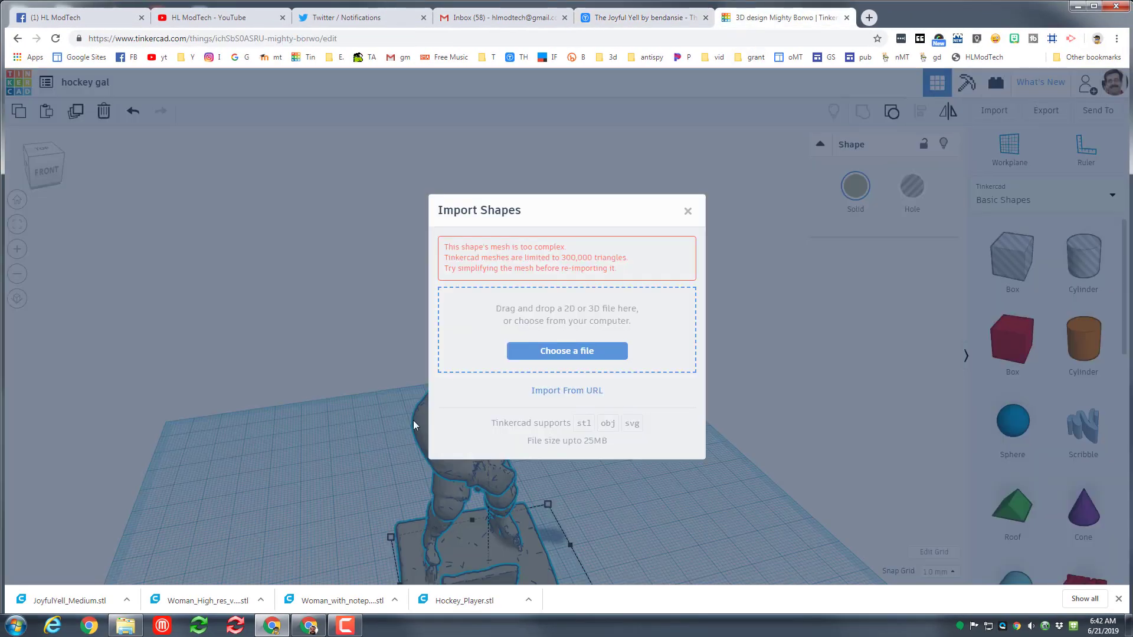
pyautogui.click(569, 350)
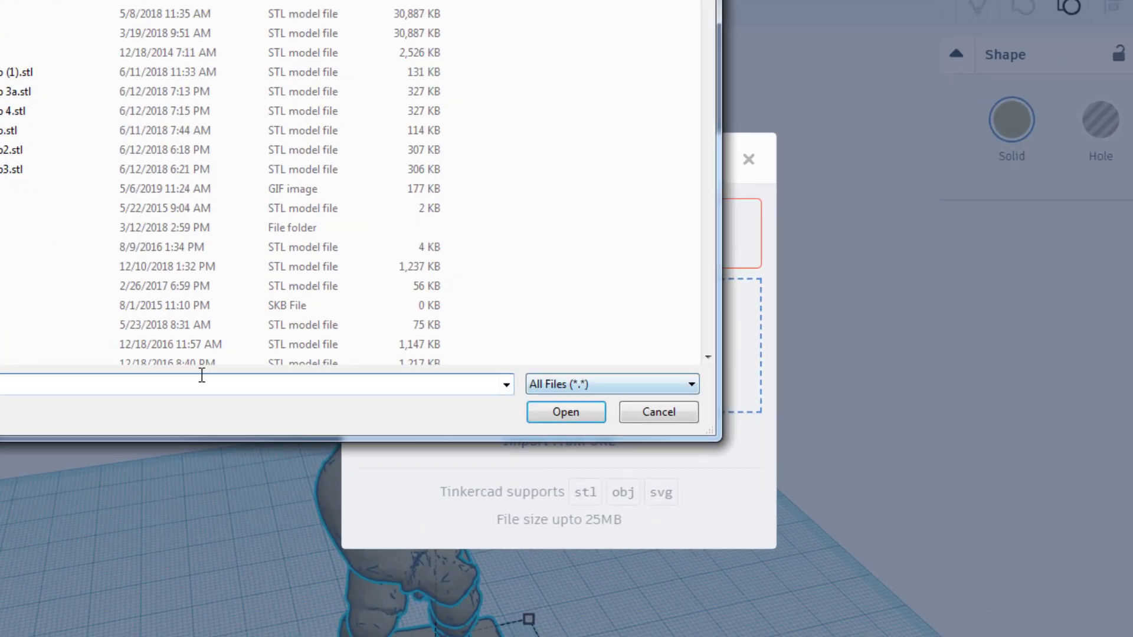
pyautogui.click(248, 178)
pyautogui.press('Return')
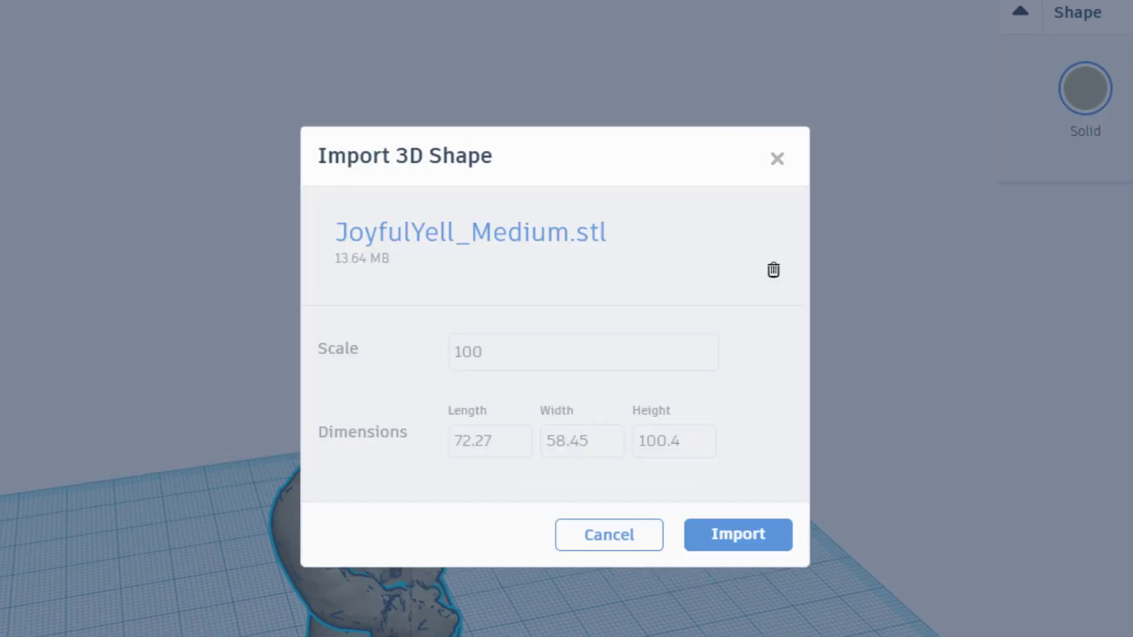
pyautogui.click(688, 445)
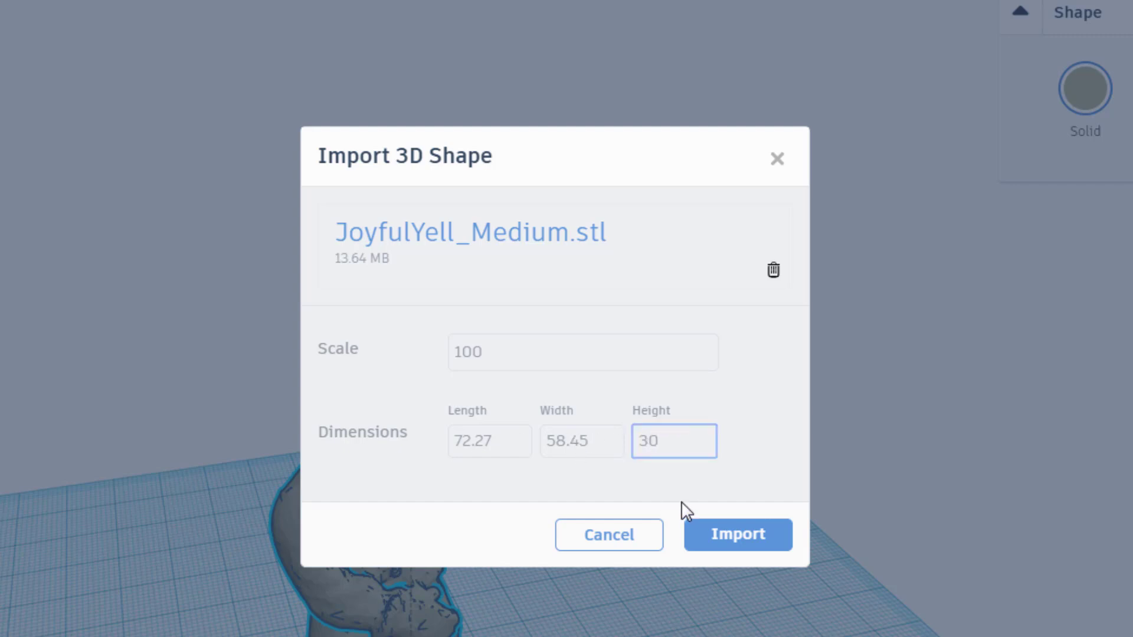
pyautogui.click(762, 547)
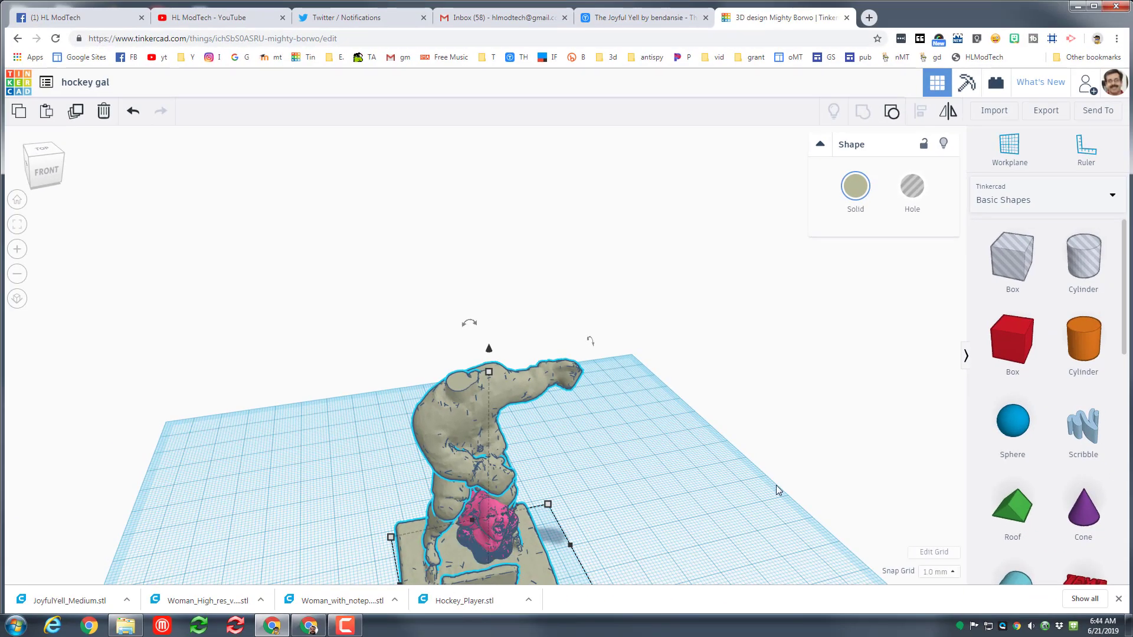
# Select the pink bust and lift it up out of the hockey player's body.
pyautogui.moveTo(779, 491); pyautogui.dragTo(498, 477, button='right')
pyautogui.click(476, 547)
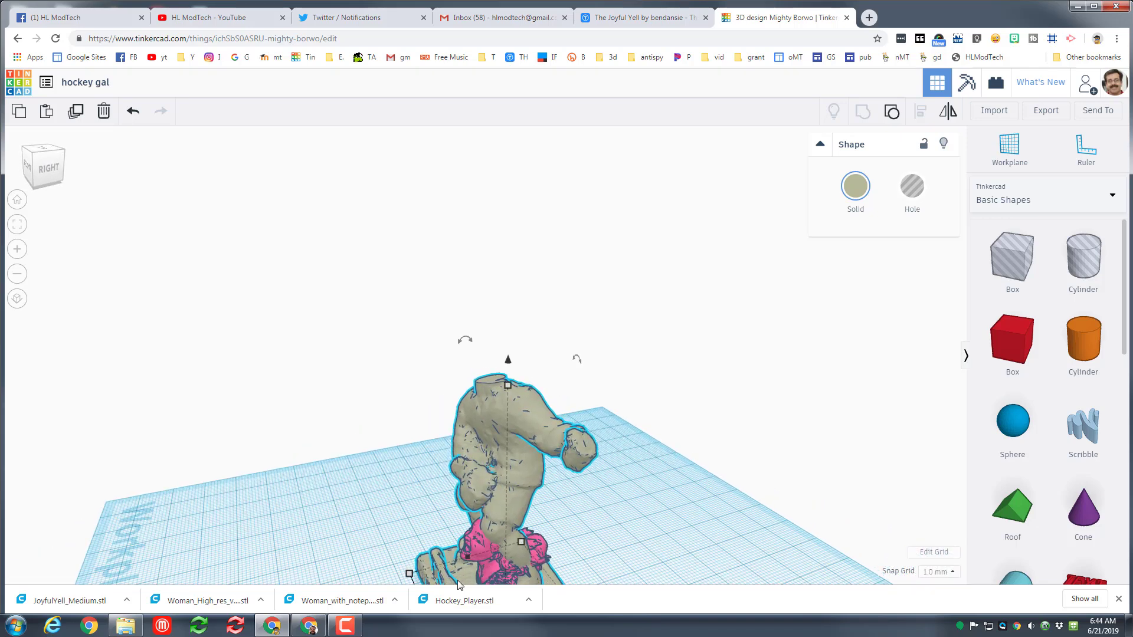
pyautogui.click(476, 546)
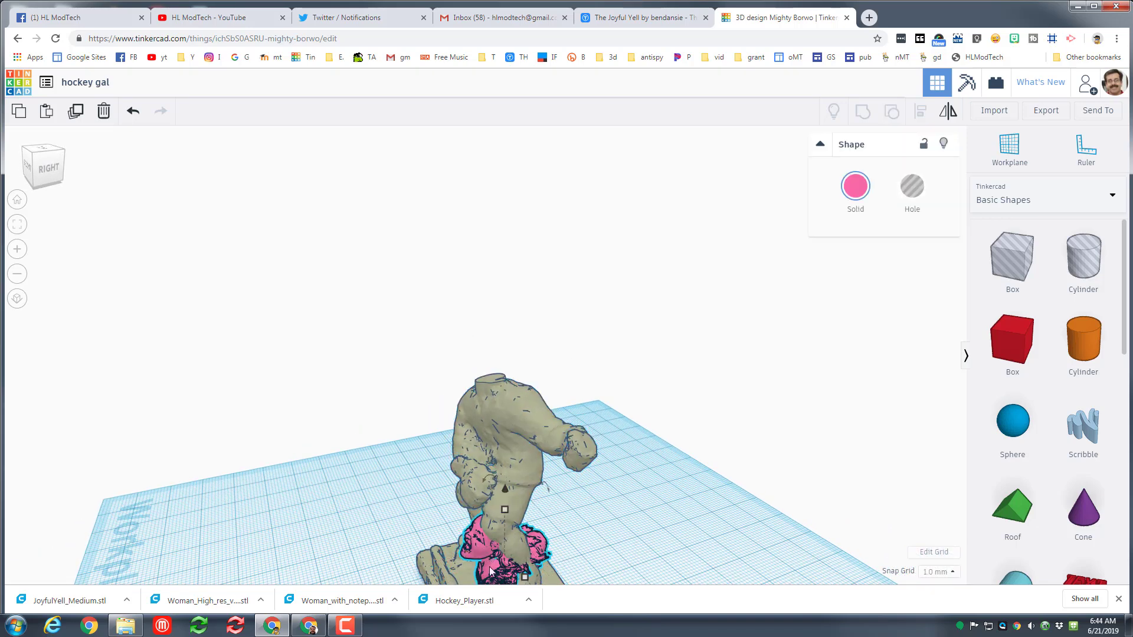
pyautogui.moveTo(506, 490); pyautogui.dragTo(508, 260)
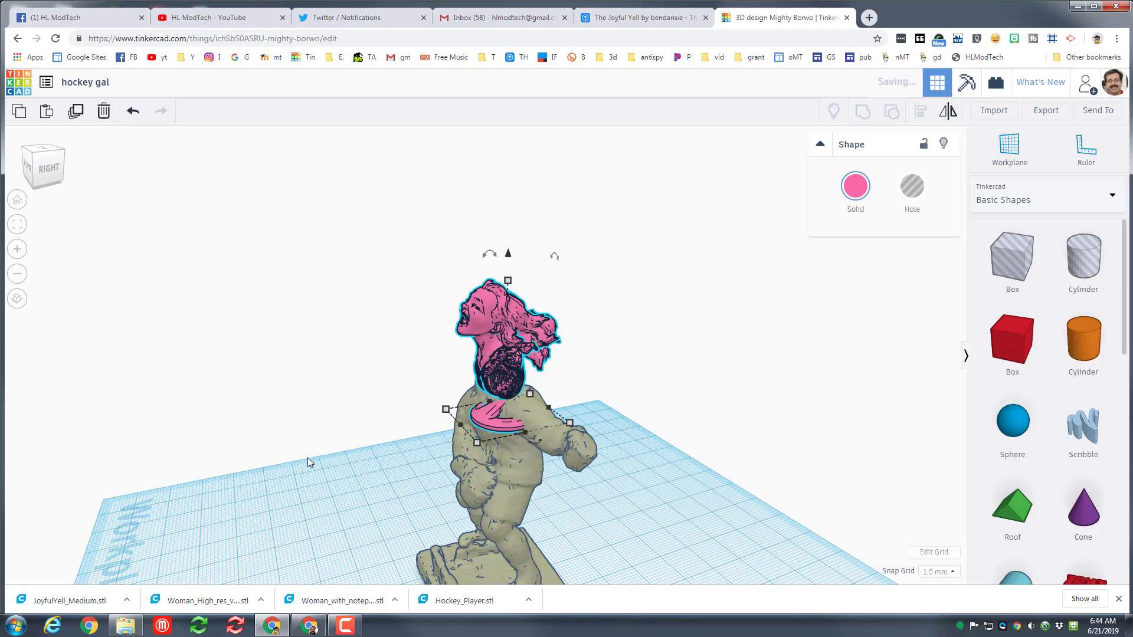
pyautogui.moveTo(426, 458); pyautogui.dragTo(499, 348, button='right')
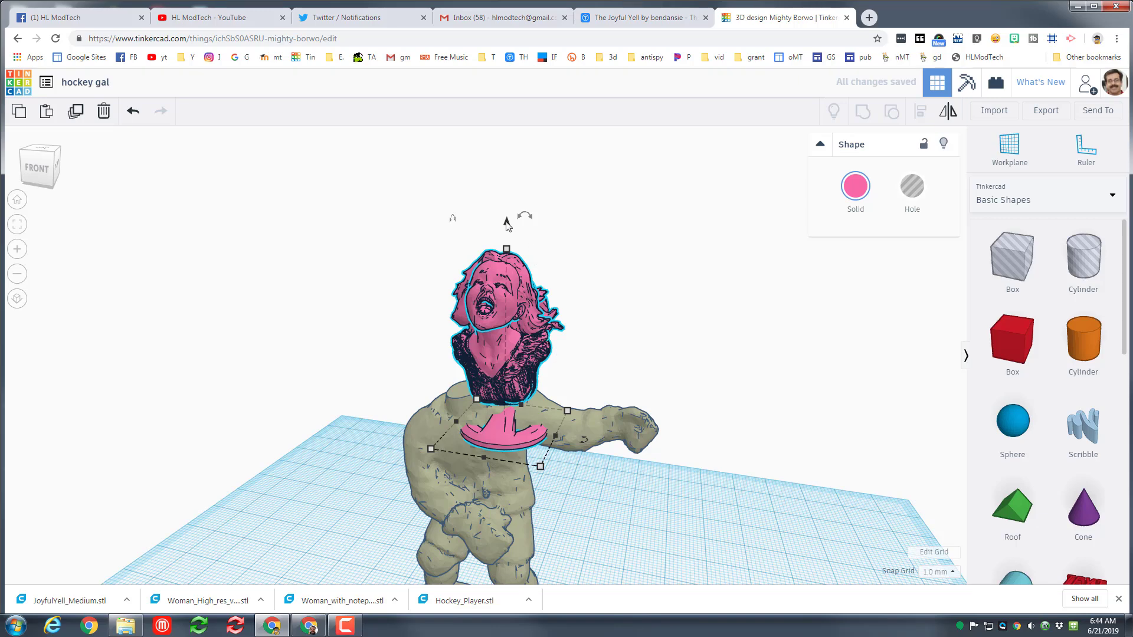
pyautogui.moveTo(507, 220); pyautogui.dragTo(500, 147)
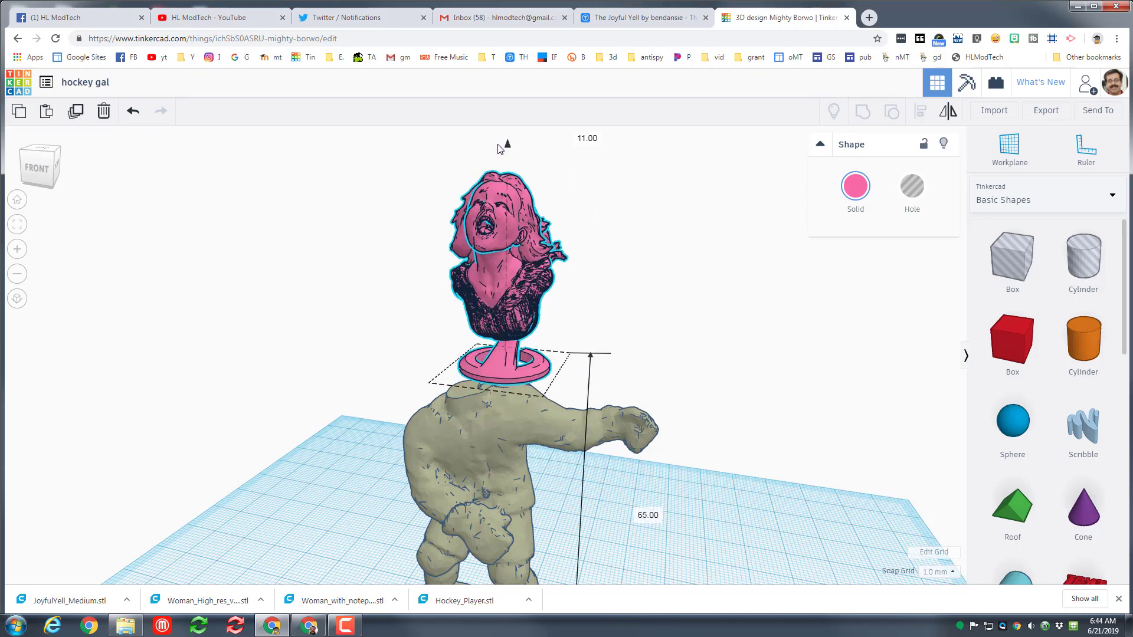
pyautogui.scroll(3, 493, 321)
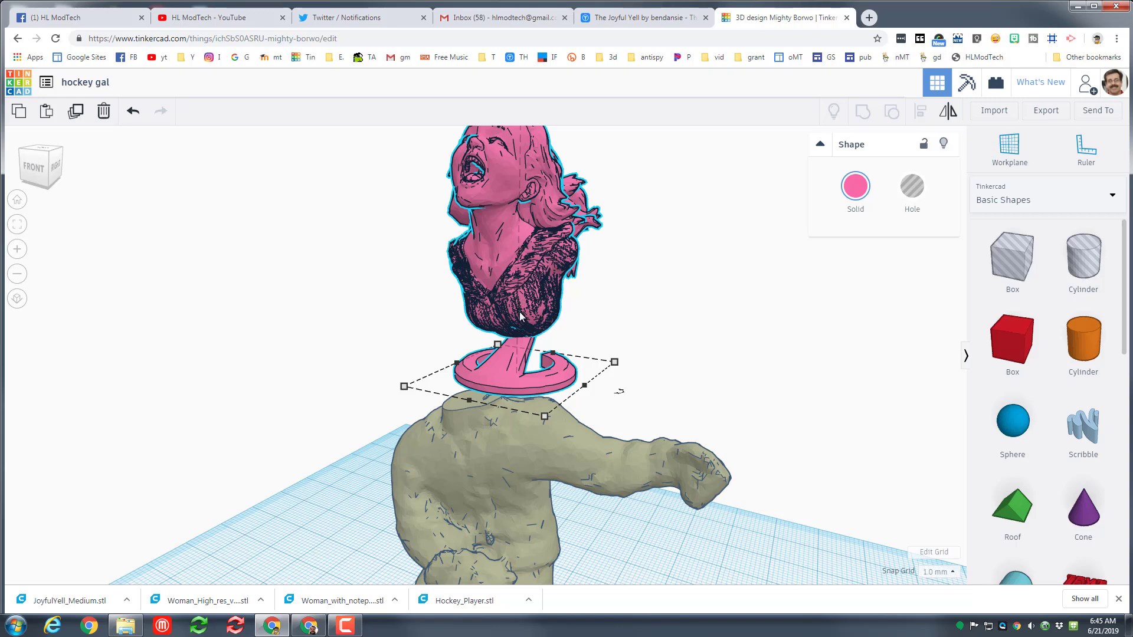
# Drop the bust onto the workplane and move it right, clear of the figure.
pyautogui.press('d')
pyautogui.scroll(-3, 691, 520)
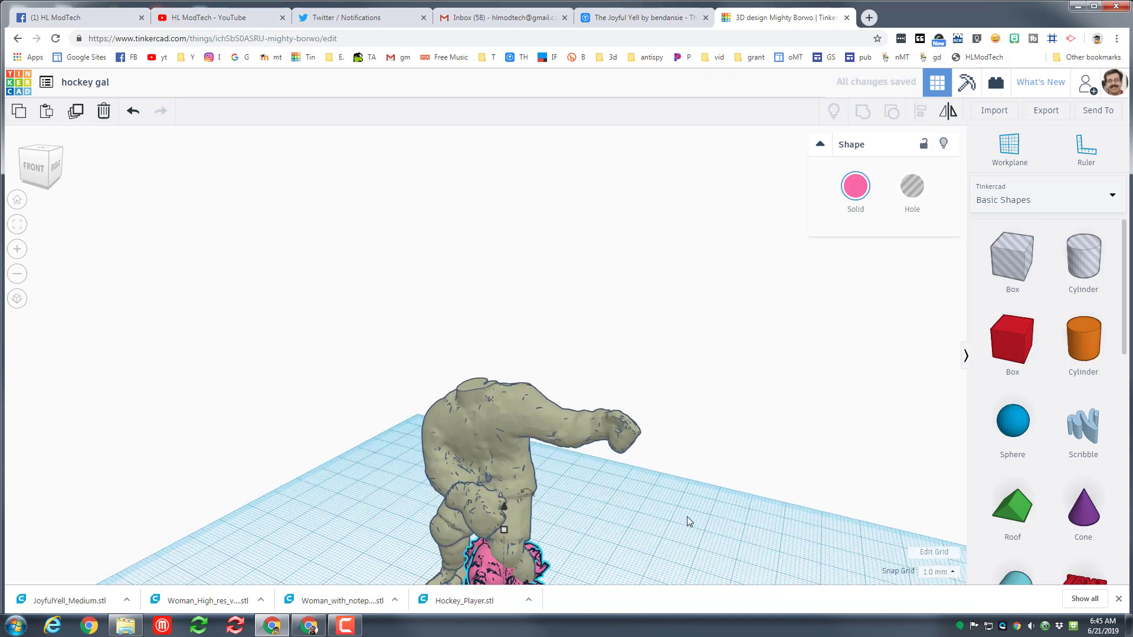
pyautogui.moveTo(484, 543); pyautogui.dragTo(681, 477)
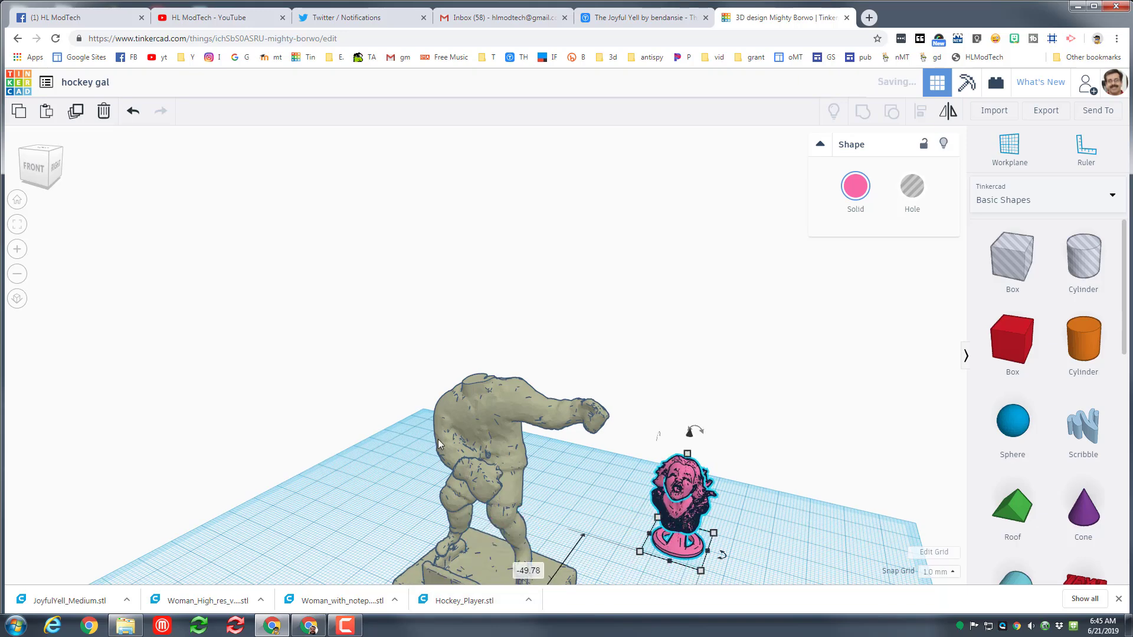
pyautogui.click(18, 229)
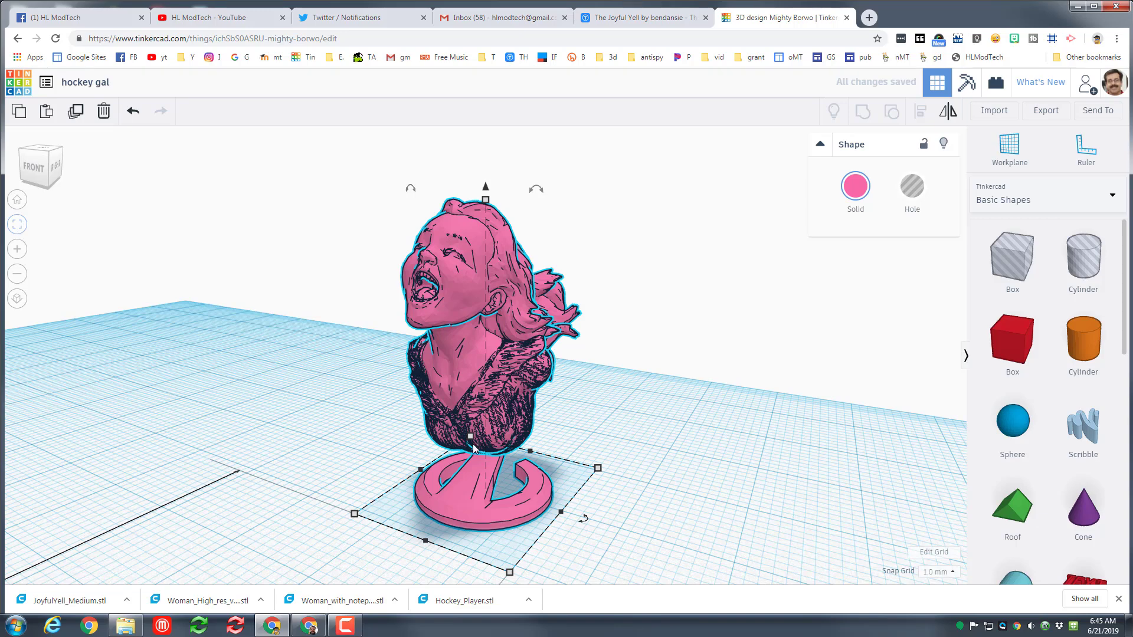
# Add a hole cylinder beside the bust and resize it to 33 by 33 mm.
pyautogui.moveTo(1083, 267); pyautogui.dragTo(430, 469)
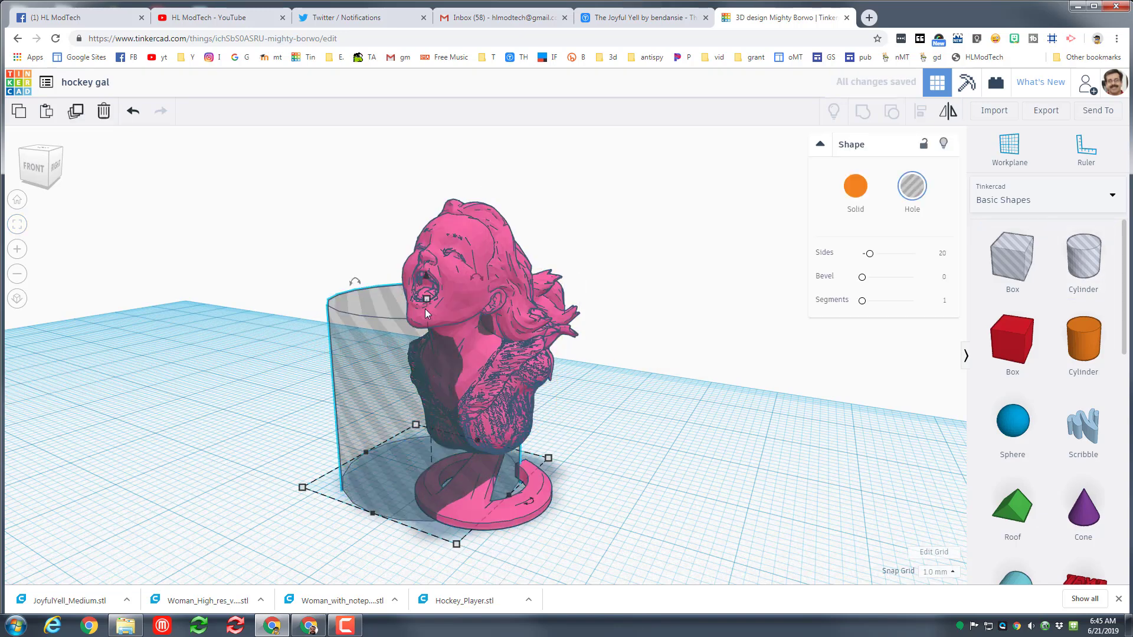
pyautogui.moveTo(430, 334); pyautogui.dragTo(433, 346)
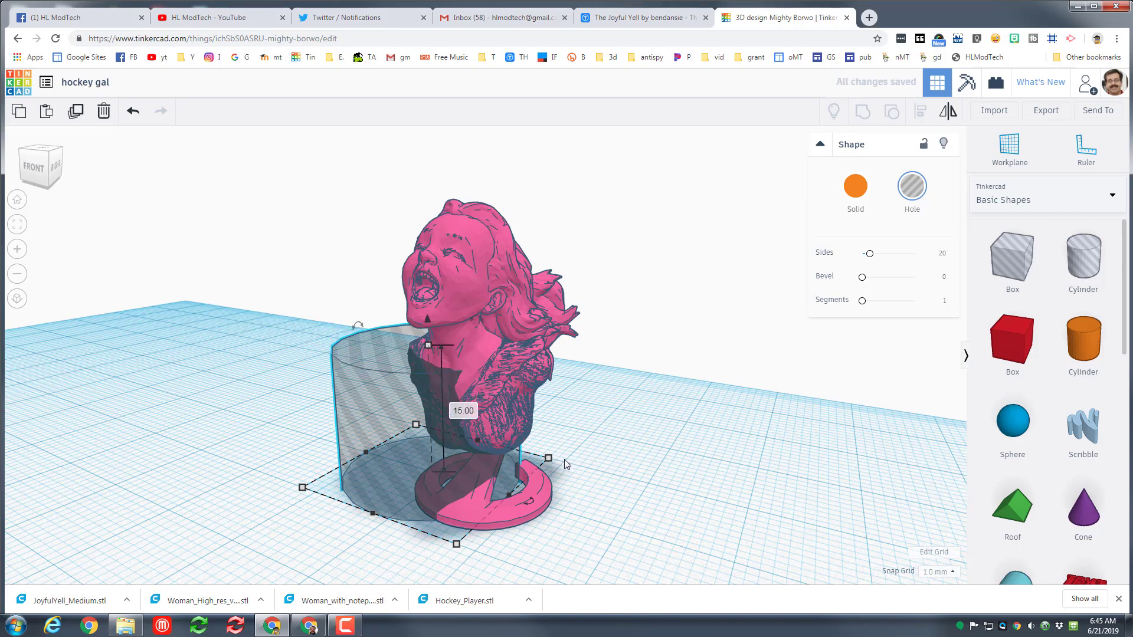
pyautogui.keyDown('shift'); pyautogui.moveTo(552, 457); pyautogui.dragTo(686, 447); pyautogui.keyUp('shift')
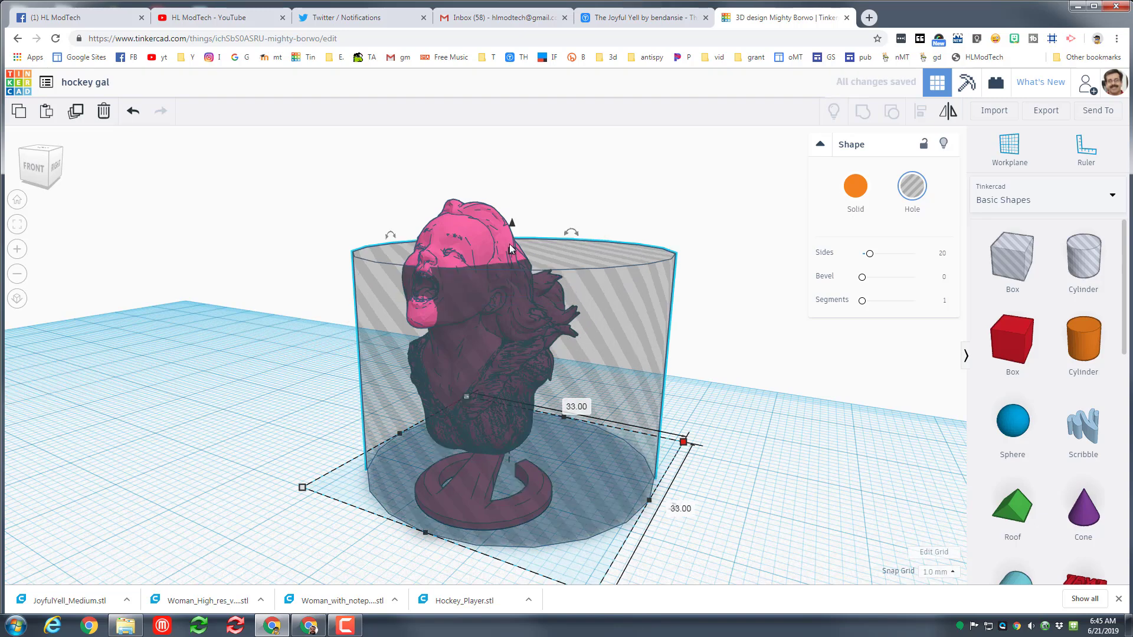
pyautogui.moveTo(513, 281); pyautogui.dragTo(504, 319)
# Move the hole cylinder over the bust's stand, lower it to 11 mm, and also select the bust.
pyautogui.moveTo(795, 486); pyautogui.dragTo(596, 465, button='right')
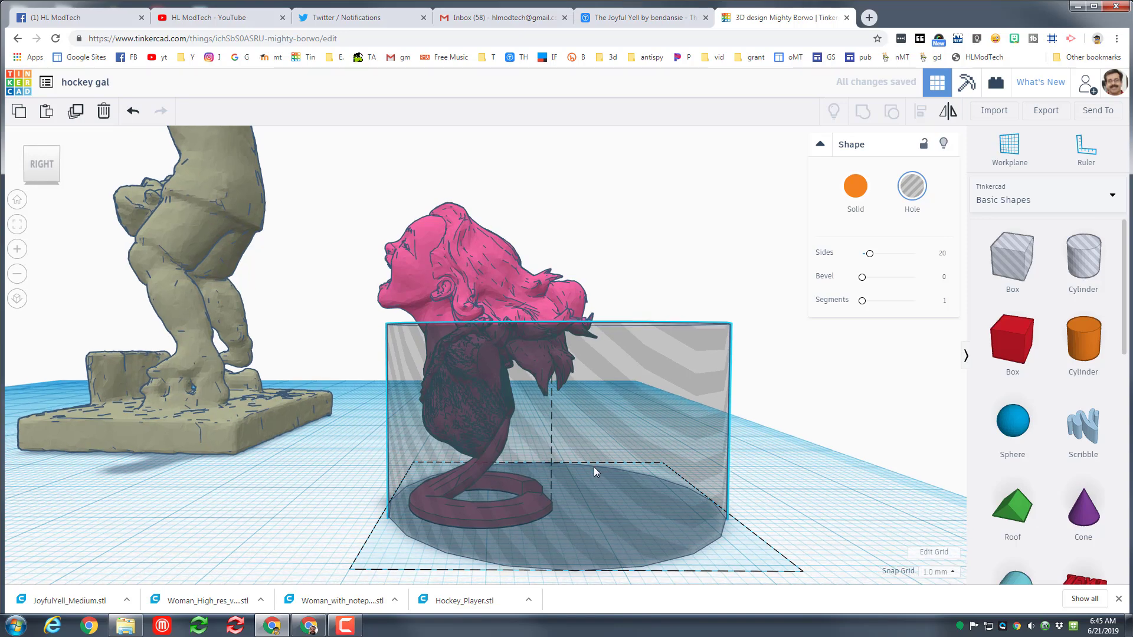
pyautogui.moveTo(571, 523); pyautogui.dragTo(499, 533)
pyautogui.moveTo(409, 327); pyautogui.dragTo(416, 381)
pyautogui.moveTo(419, 386); pyautogui.dragTo(422, 395)
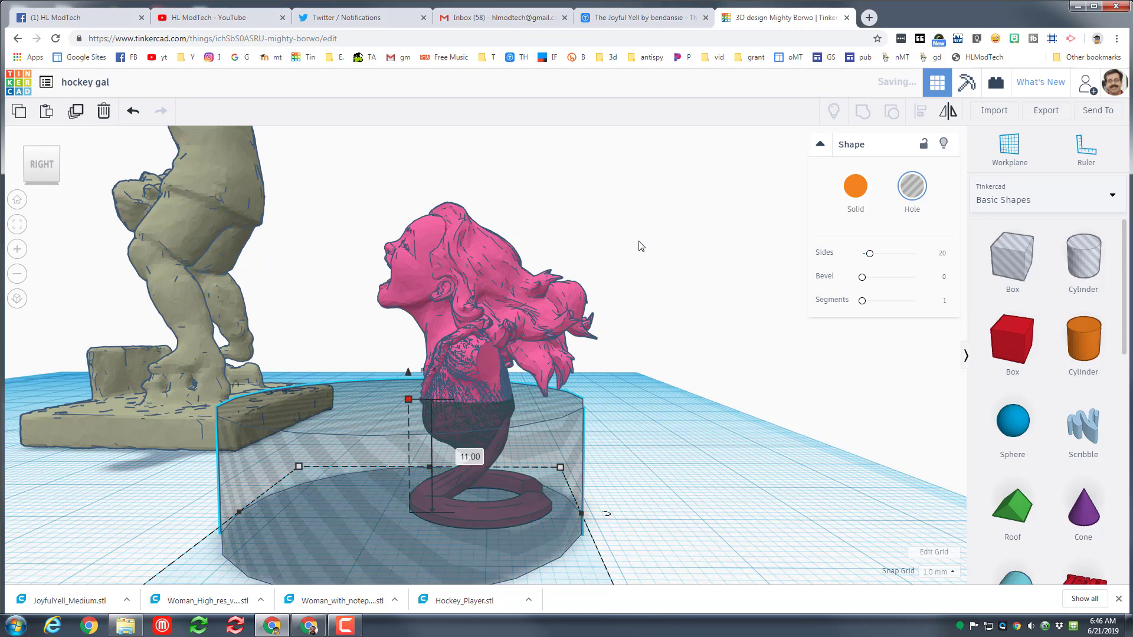
pyautogui.keyDown('shift'); pyautogui.click(427, 433); pyautogui.keyUp('shift')
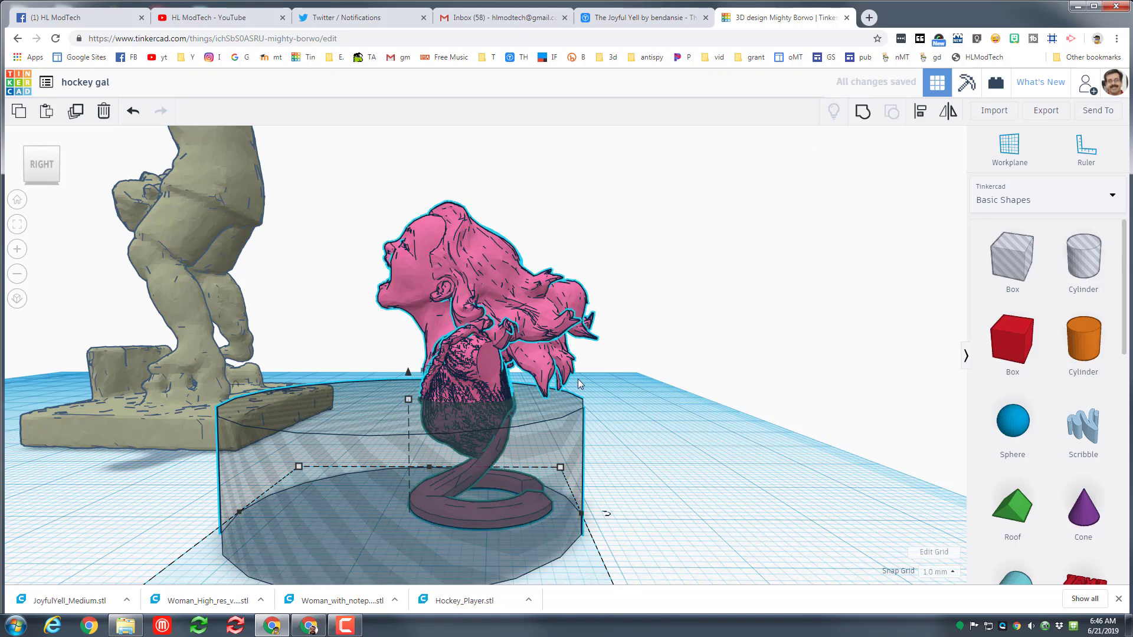
# Group the bust with the hole cylinder using Ctrl+G to cut off the stand, then drop it to the workplane.
pyautogui.hotkey('ctrl', 'g')
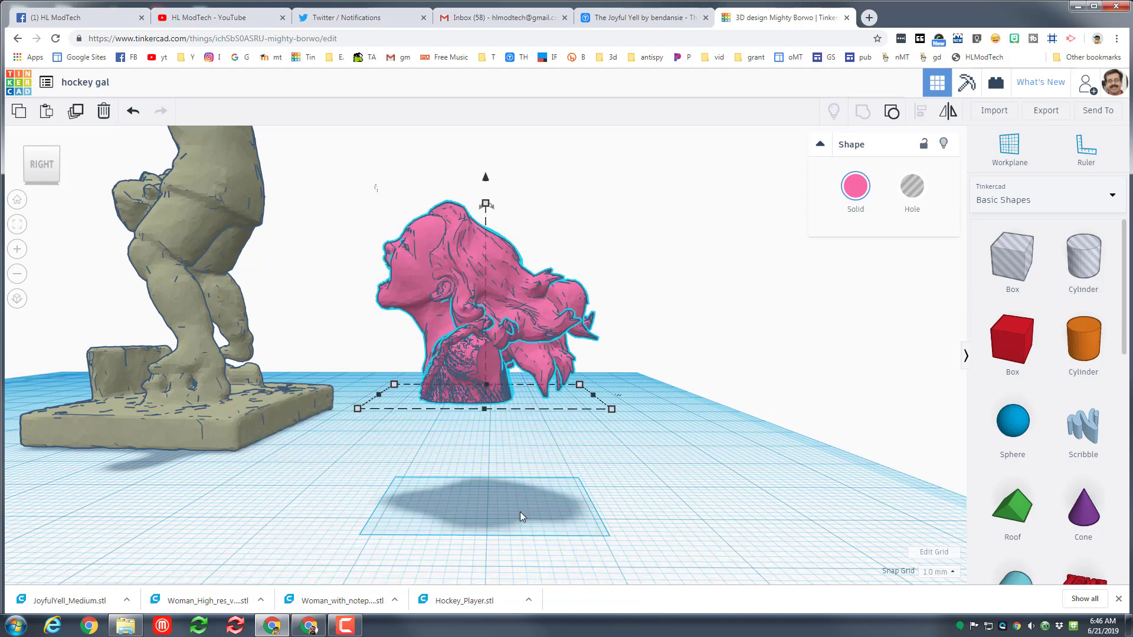
pyautogui.moveTo(486, 547); pyautogui.dragTo(609, 516, button='right')
pyautogui.moveTo(582, 451); pyautogui.dragTo(550, 441, button='right')
pyautogui.scroll(2, 550, 447)
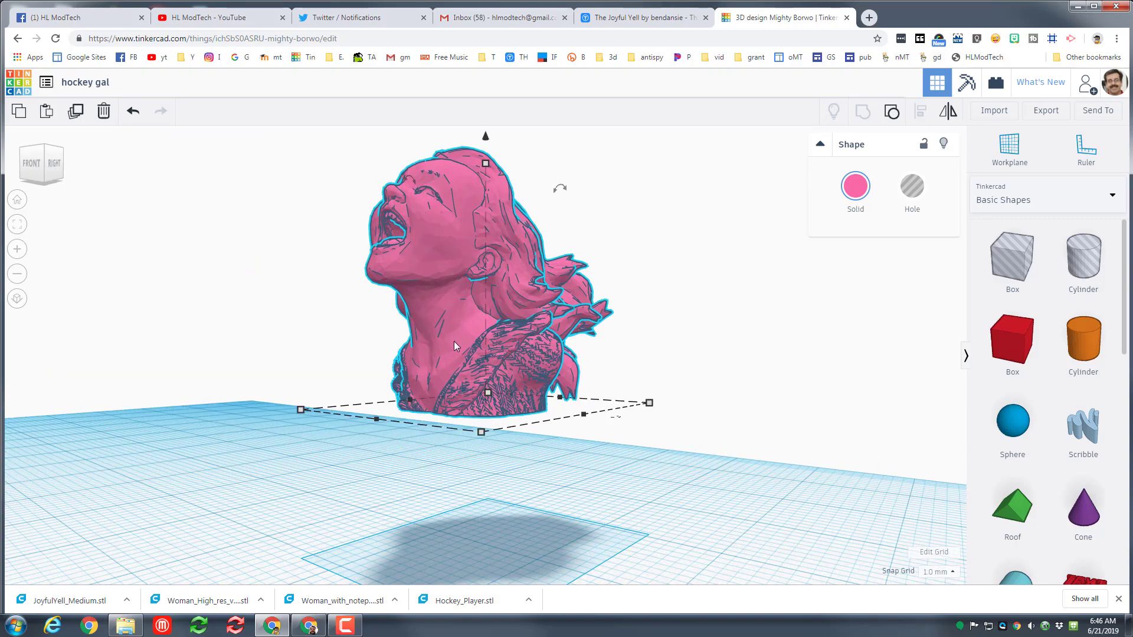
pyautogui.press('d')
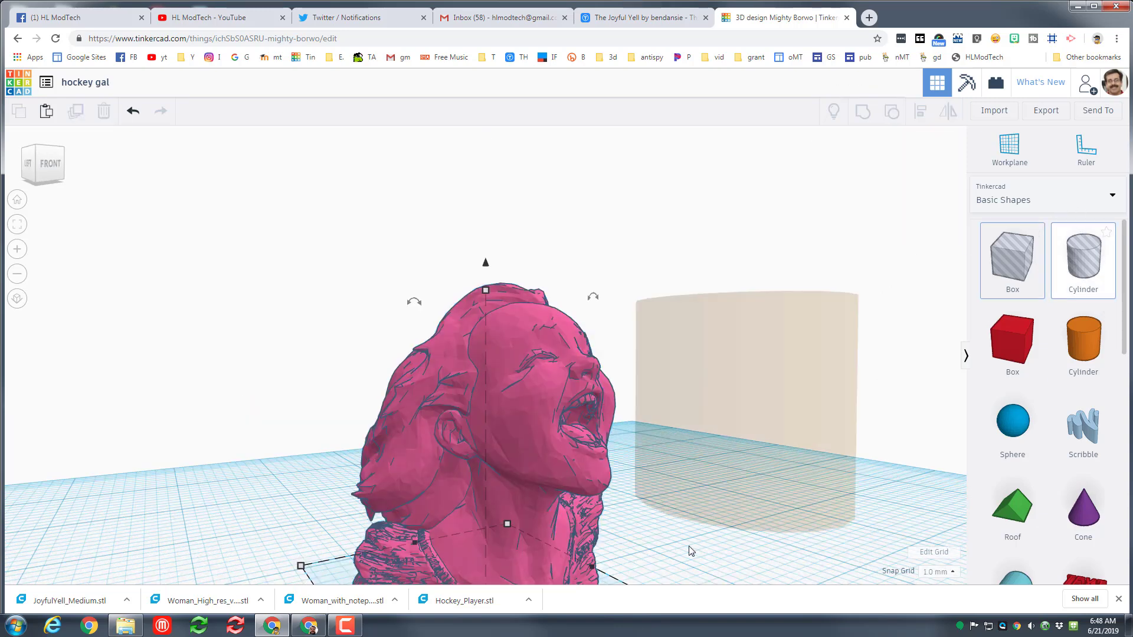
# Add another hole cylinder next to the bust and shorten it to 6 mm.
pyautogui.click(674, 555)
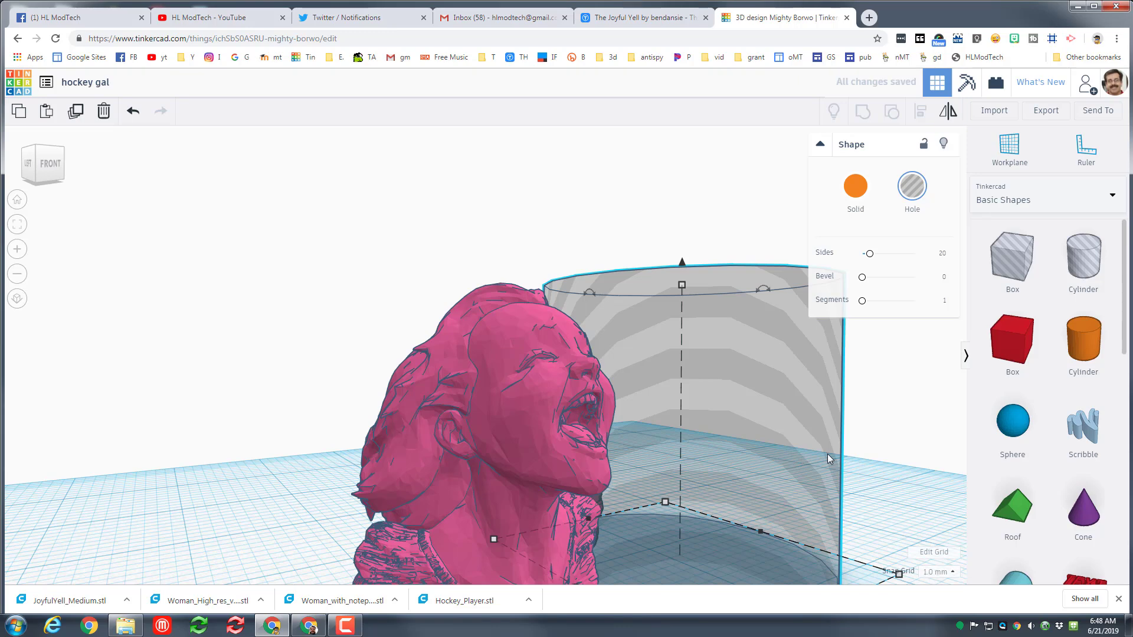
pyautogui.press('f')
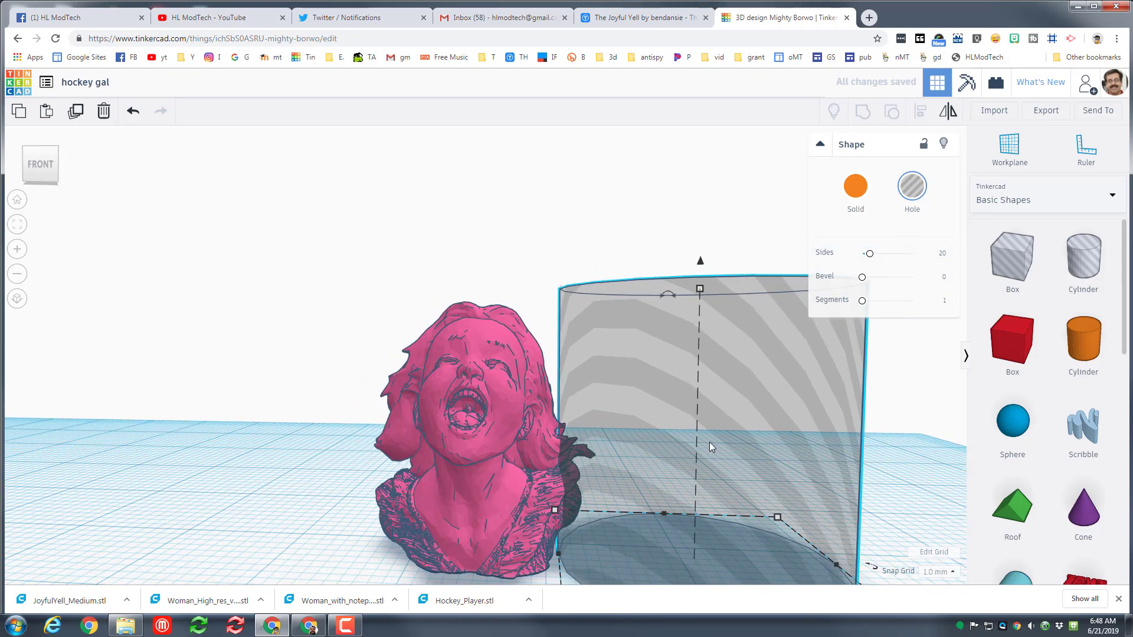
pyautogui.moveTo(699, 288); pyautogui.dragTo(703, 465)
pyautogui.moveTo(586, 442); pyautogui.dragTo(580, 539, button='right')
# Position the hole cylinder under the bust and drop it onto the workplane.
pyautogui.moveTo(420, 518); pyautogui.dragTo(387, 486)
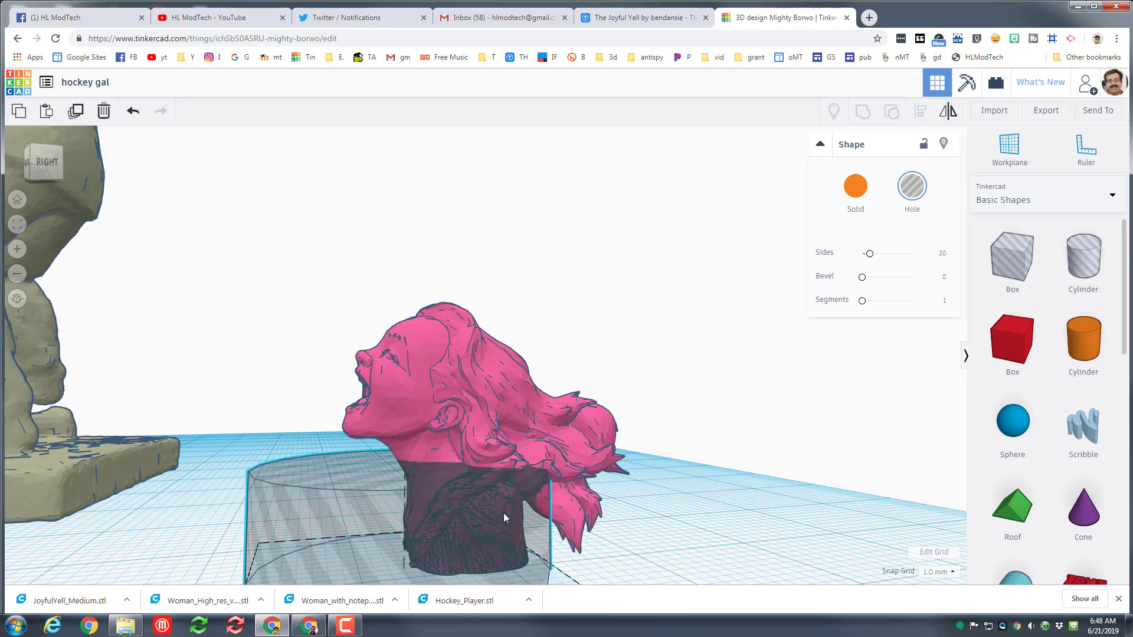
pyautogui.moveTo(544, 538); pyautogui.dragTo(512, 567, button='right')
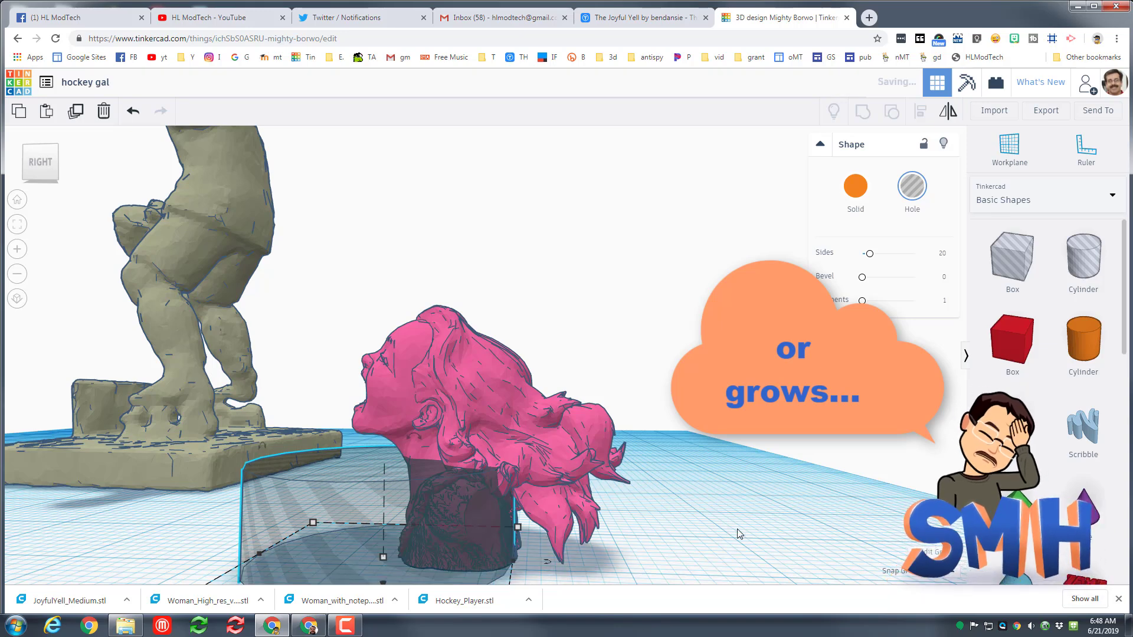
pyautogui.press('f')
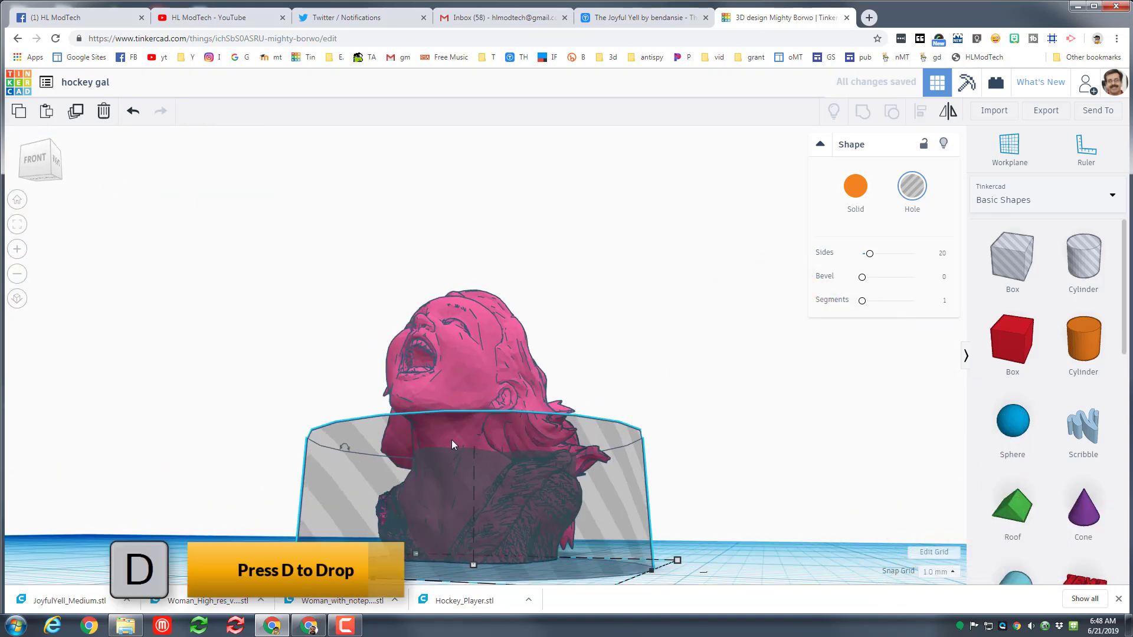
pyautogui.moveTo(479, 549)
pyautogui.mouseDown()
pyautogui.moveTo(470, 568)
pyautogui.moveTo(471, 543)
pyautogui.mouseUp()
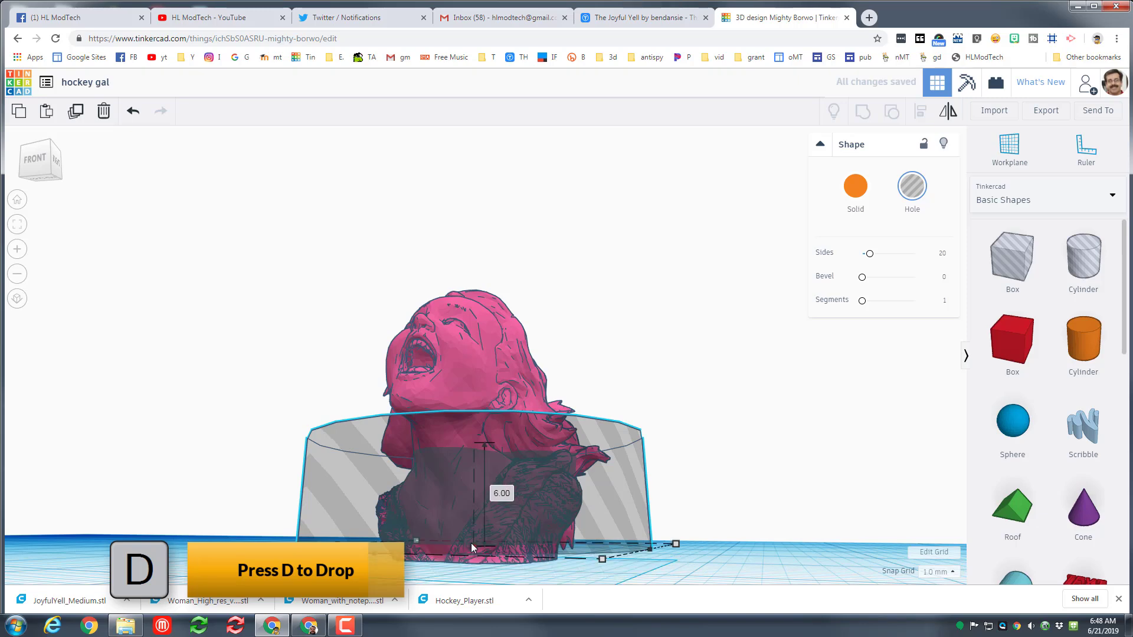
pyautogui.press('d')
pyautogui.moveTo(482, 522); pyautogui.dragTo(840, 536, button='right')
# Select the trimmed bust and the 6 mm hole cylinder together and group them with Ctrl+G.
pyautogui.click(841, 536)
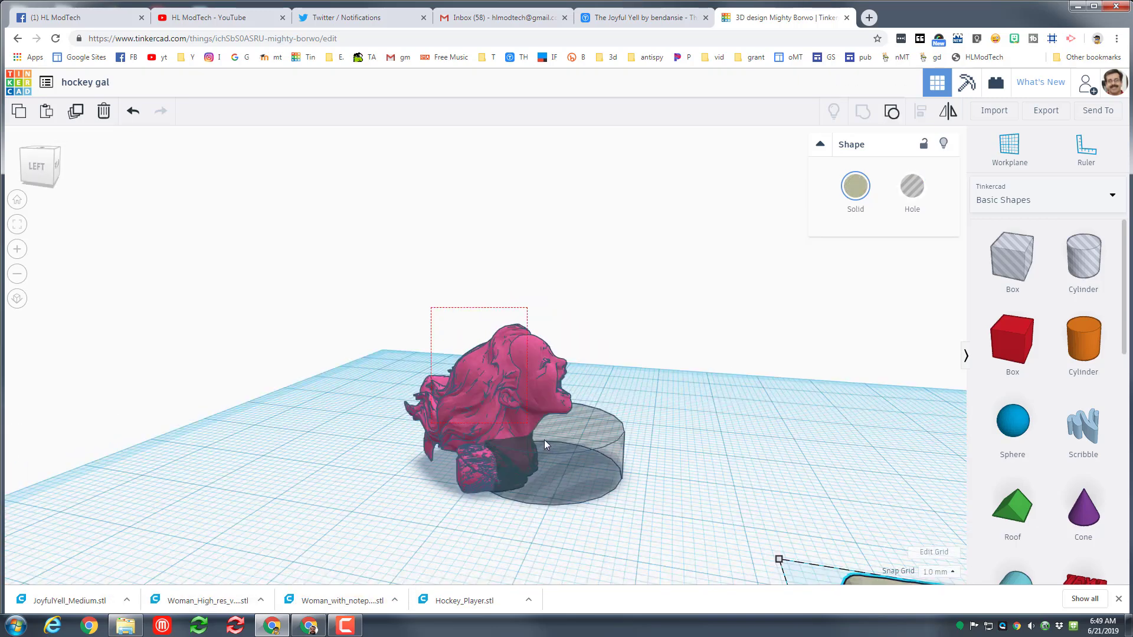
pyautogui.keyDown('shift'); pyautogui.click(544, 457); pyautogui.keyUp('shift')
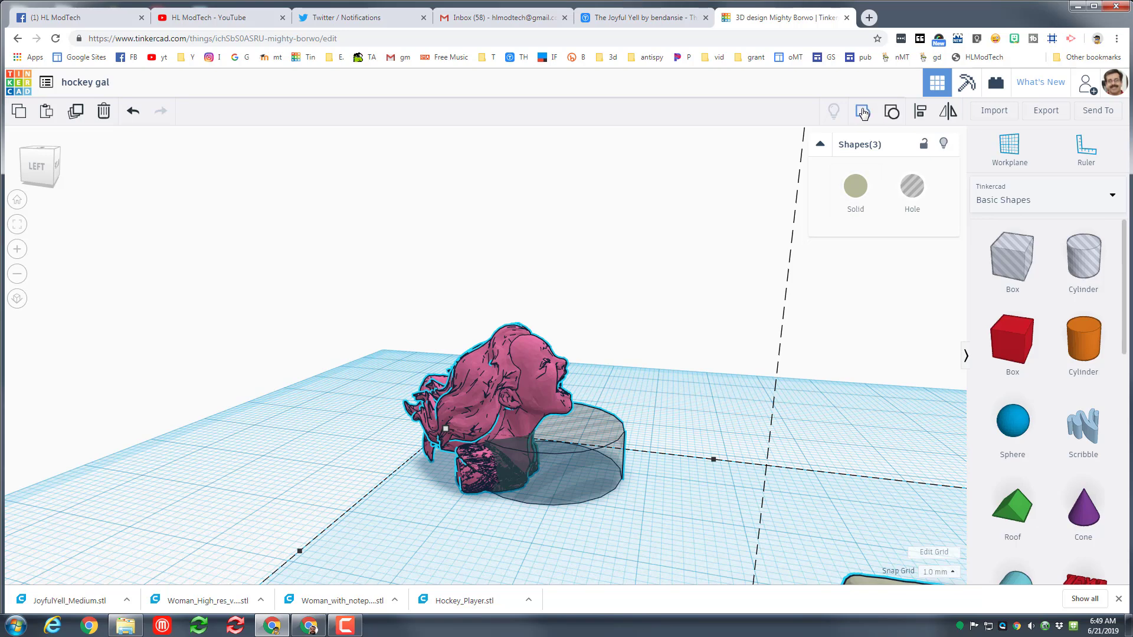
pyautogui.click(492, 299)
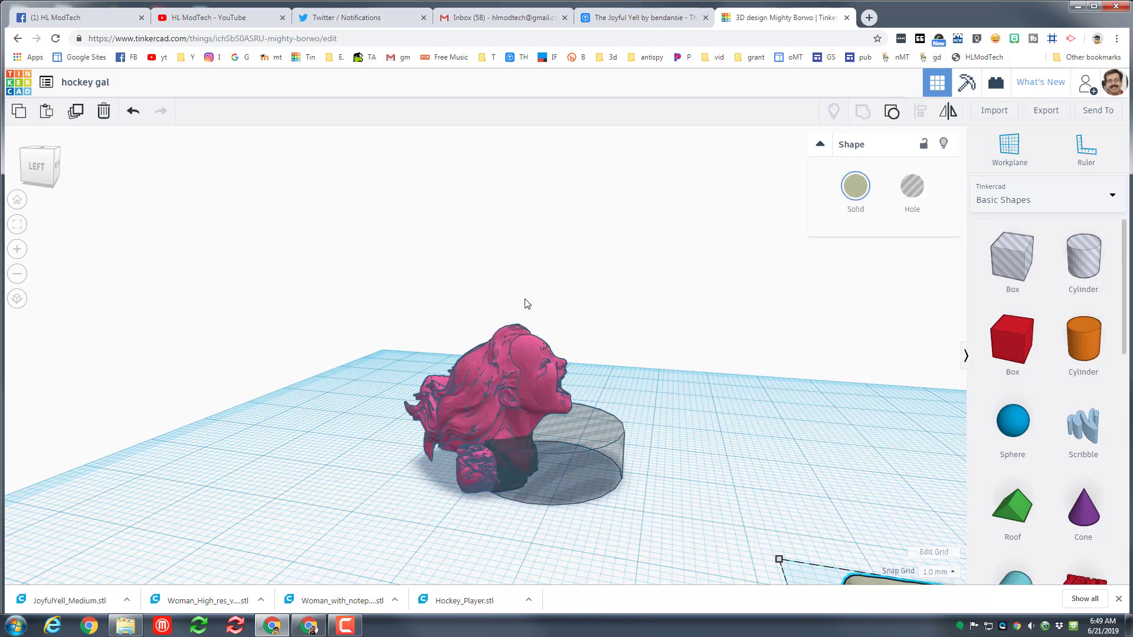
pyautogui.click(534, 398)
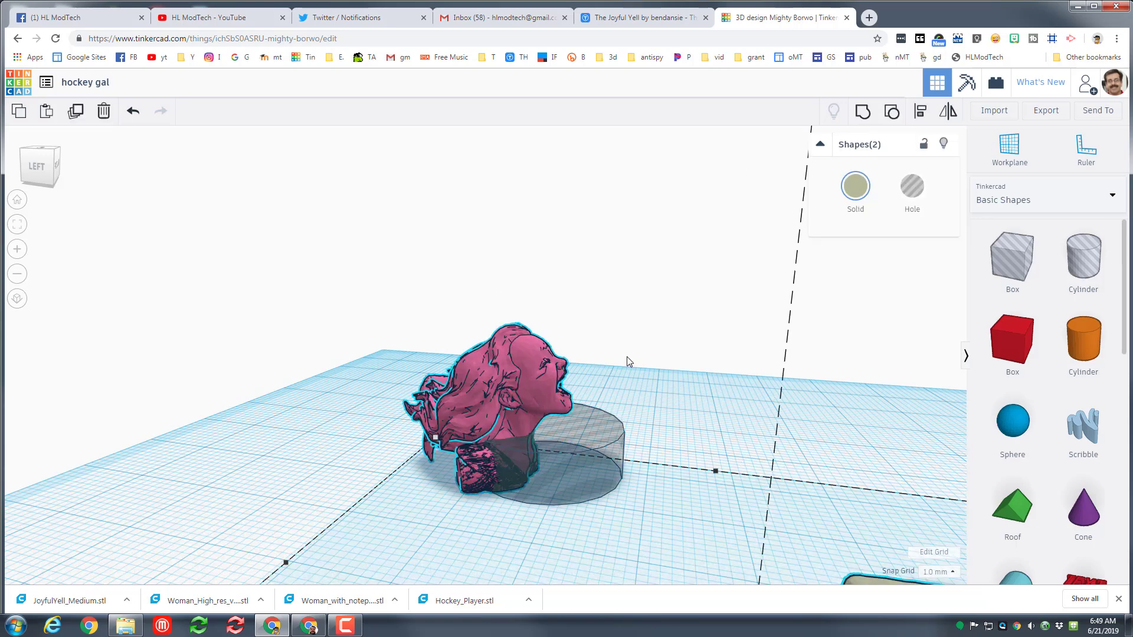
pyautogui.moveTo(875, 355); pyautogui.dragTo(522, 418, button='right')
pyautogui.moveTo(723, 427); pyautogui.dragTo(647, 403, button='right')
pyautogui.press('Escape')
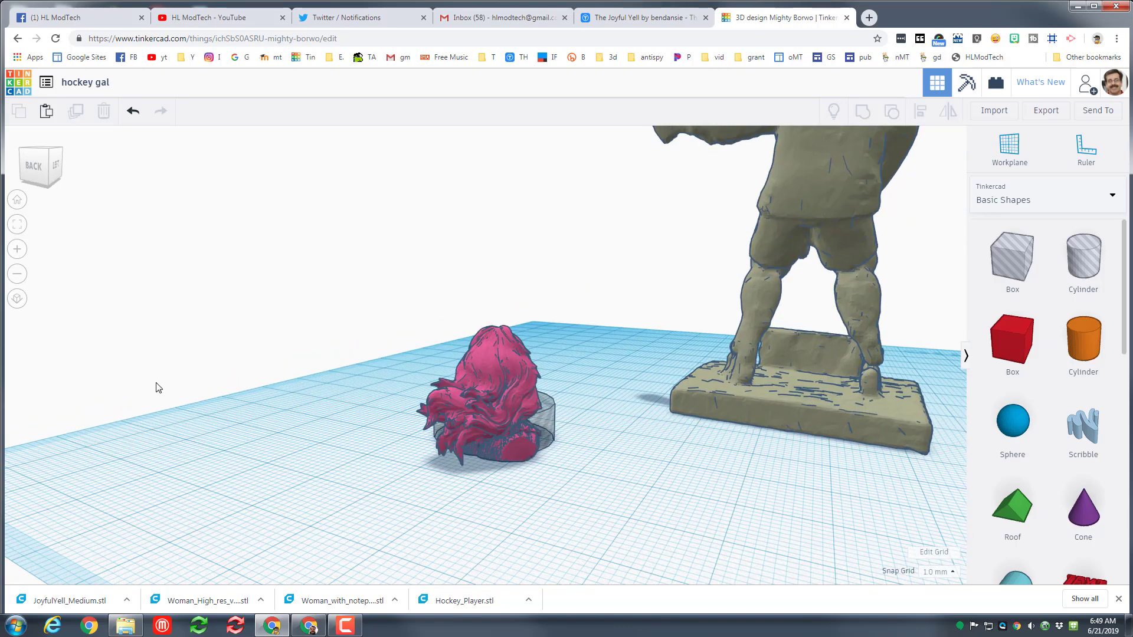
pyautogui.scroll(2, 252, 375)
pyautogui.moveTo(469, 451); pyautogui.dragTo(469, 452)
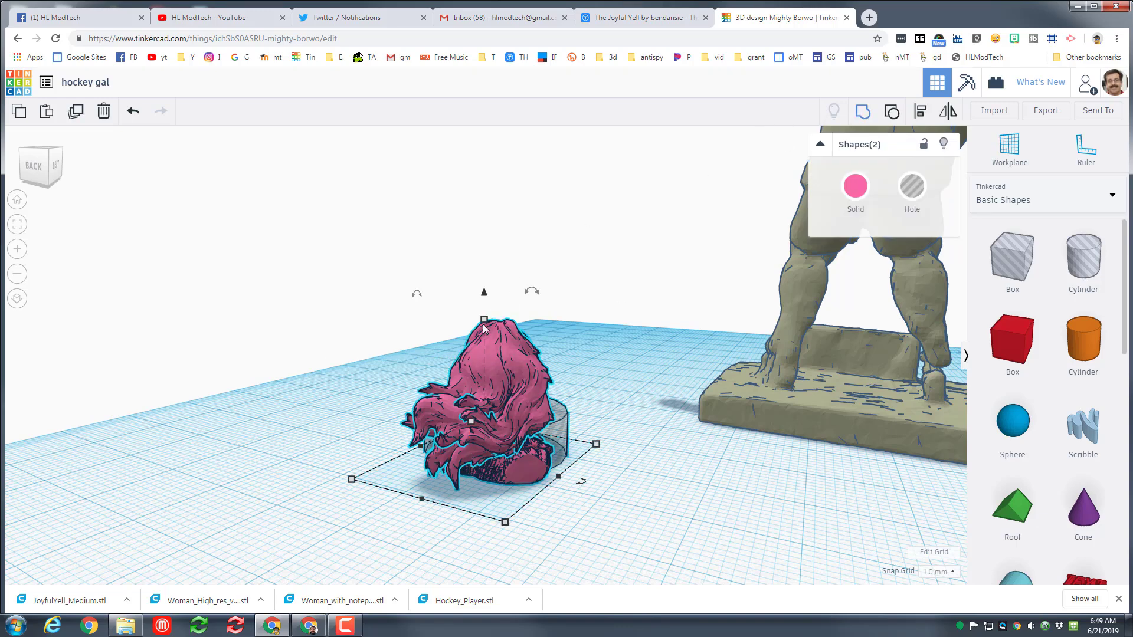
pyautogui.hotkey('ctrl', 'g')
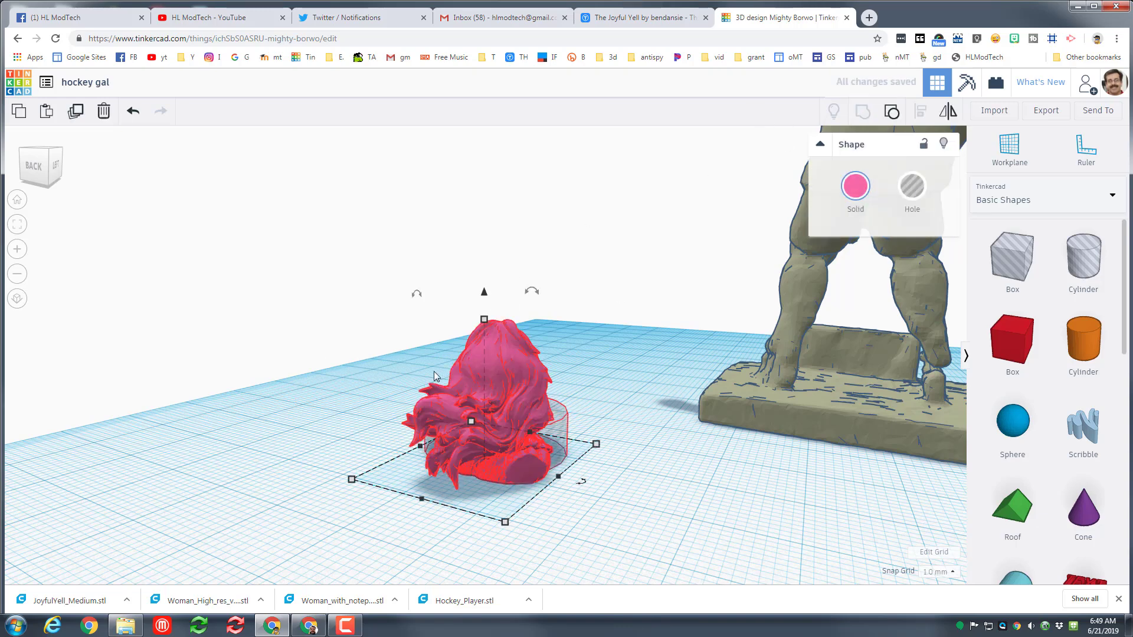
pyautogui.moveTo(579, 352); pyautogui.dragTo(502, 492, button='right')
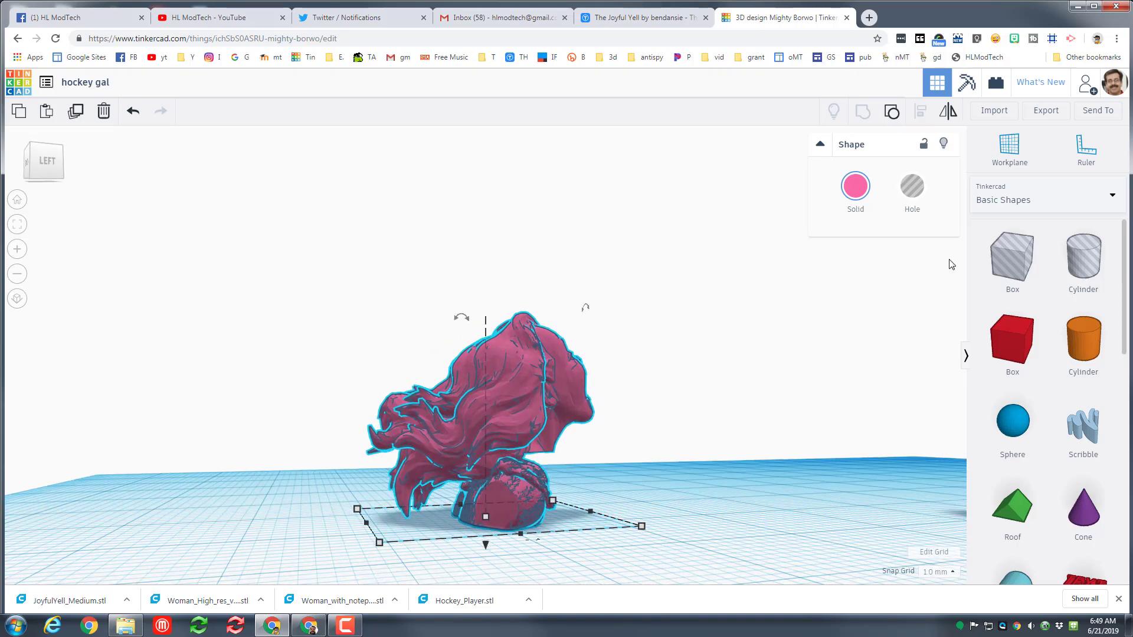
# Place a 6 mm hole cylinder around the bust's base, drop it, and rotate it to -16 degrees.
pyautogui.click(580, 521)
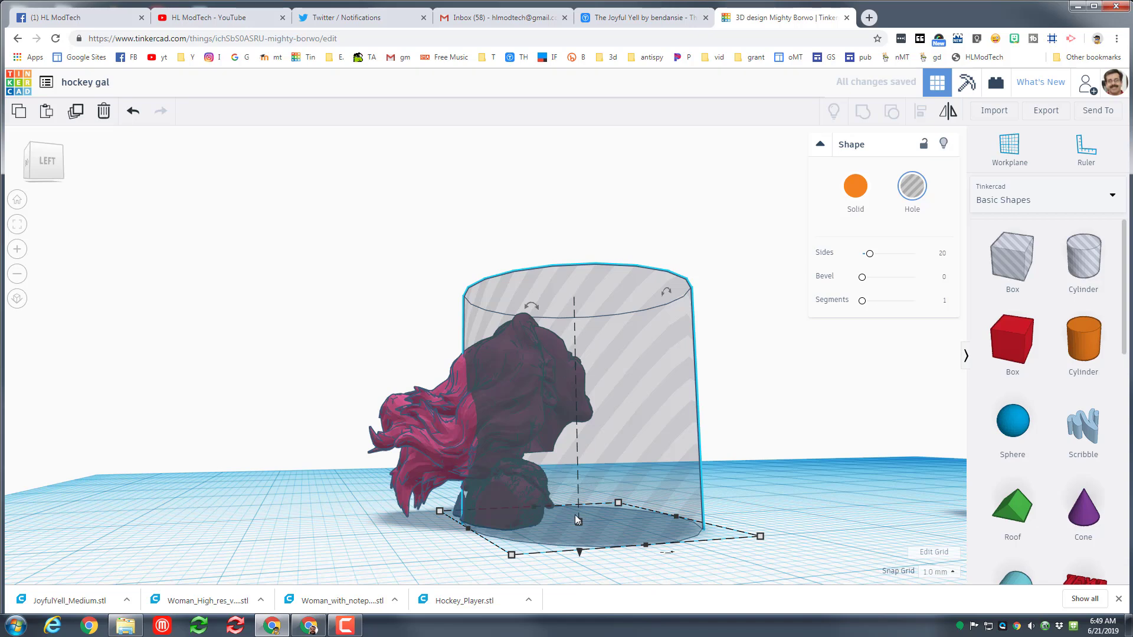
pyautogui.moveTo(579, 522); pyautogui.dragTo(590, 360)
pyautogui.press('d')
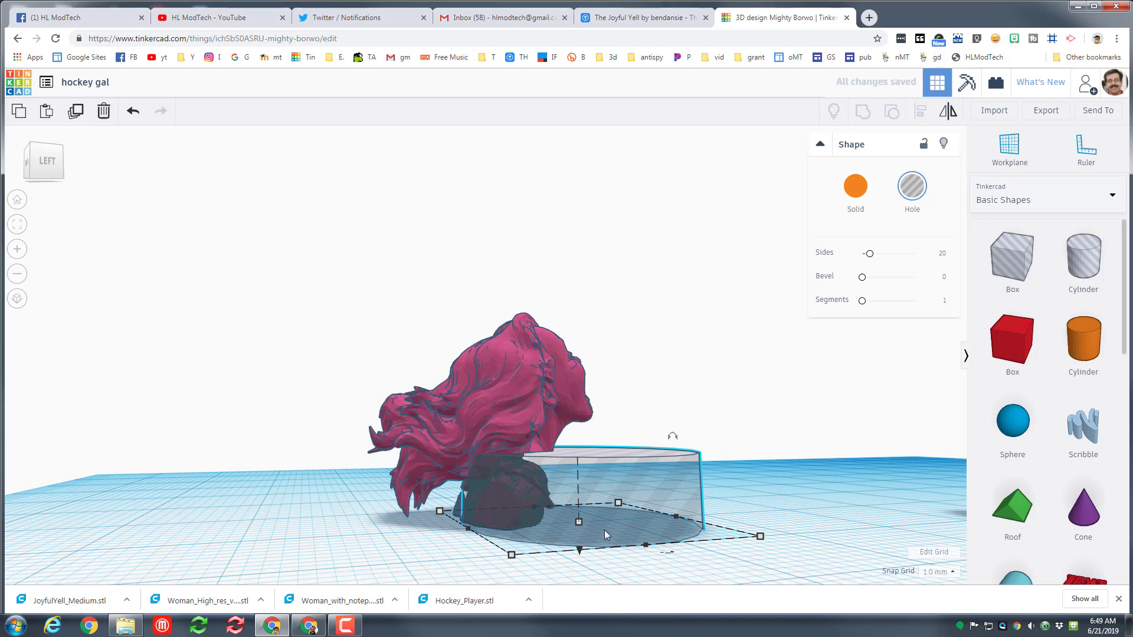
pyautogui.click(42, 160)
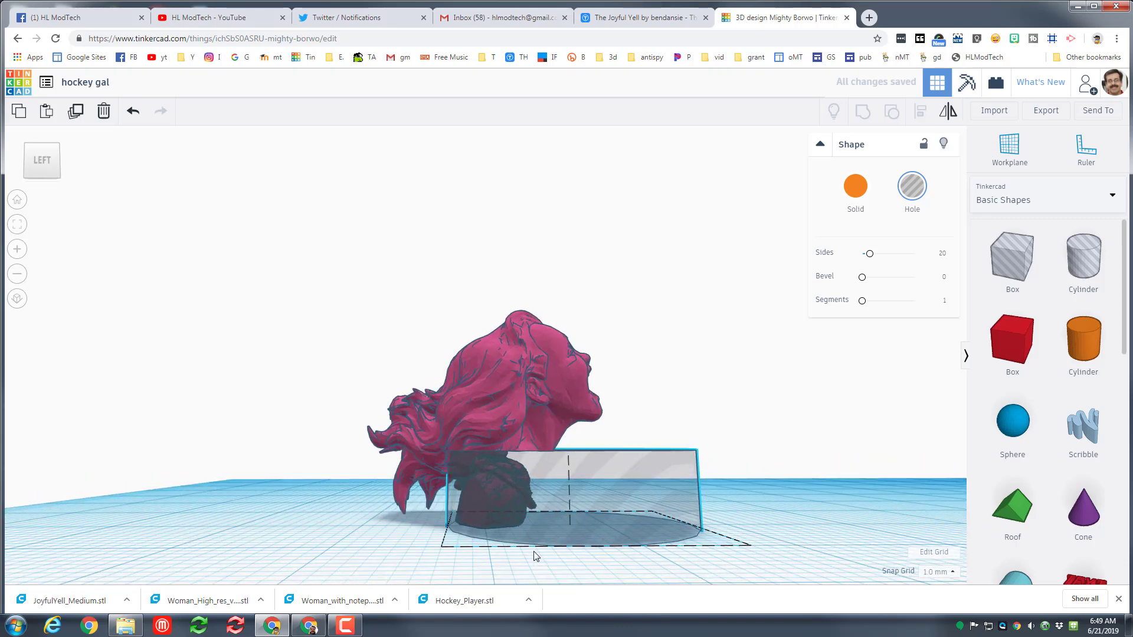
pyautogui.click(55, 144)
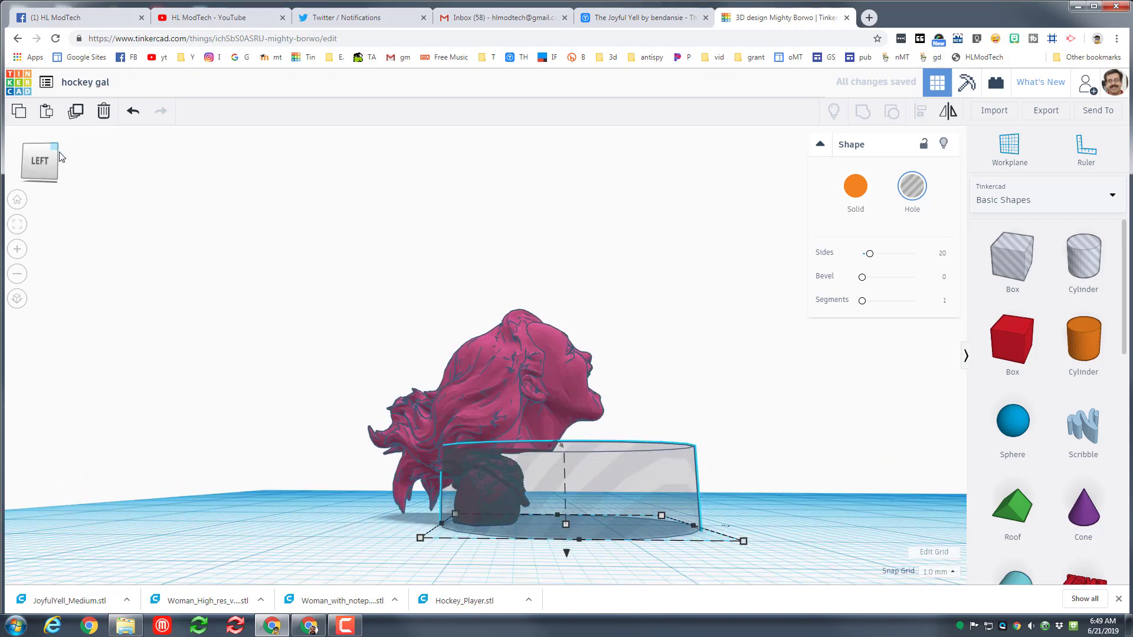
pyautogui.moveTo(669, 418); pyautogui.dragTo(572, 444, button='right')
pyautogui.moveTo(565, 420); pyautogui.dragTo(561, 248)
# Enlarge the hole cylinder to about 23.29 wide and tilt it across the bust's lower neck.
pyautogui.moveTo(170, 399); pyautogui.dragTo(470, 552, button='right')
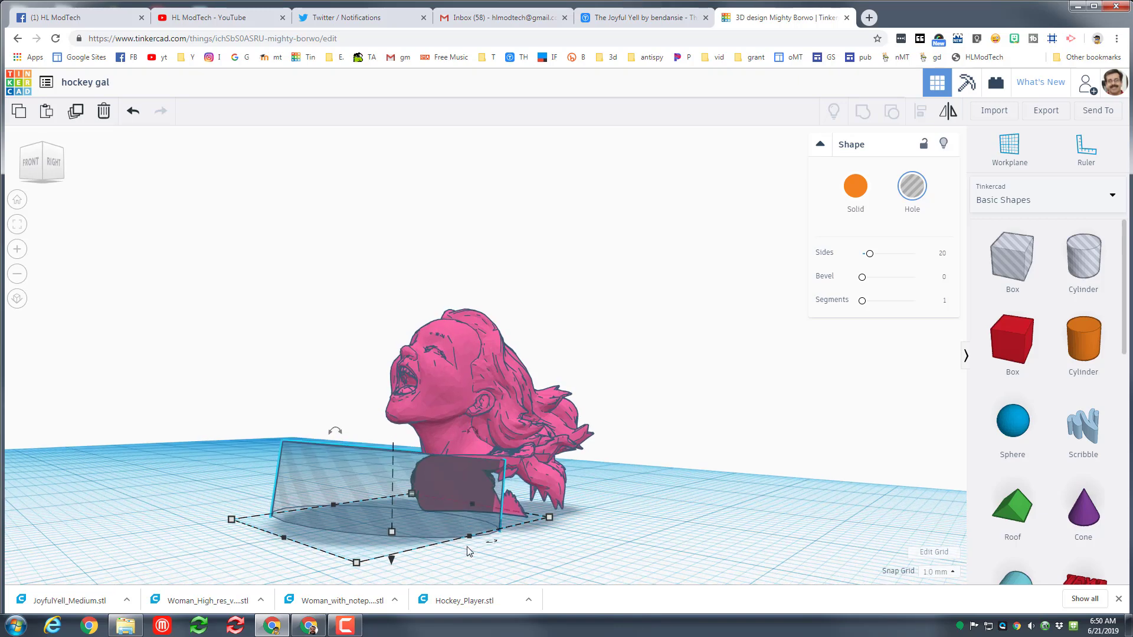
pyautogui.moveTo(470, 539); pyautogui.dragTo(502, 527)
pyautogui.moveTo(502, 526); pyautogui.dragTo(525, 518, button='right')
pyautogui.moveTo(537, 514); pyautogui.dragTo(549, 517)
pyautogui.moveTo(563, 540); pyautogui.dragTo(771, 529, button='right')
pyautogui.moveTo(373, 433); pyautogui.dragTo(408, 271)
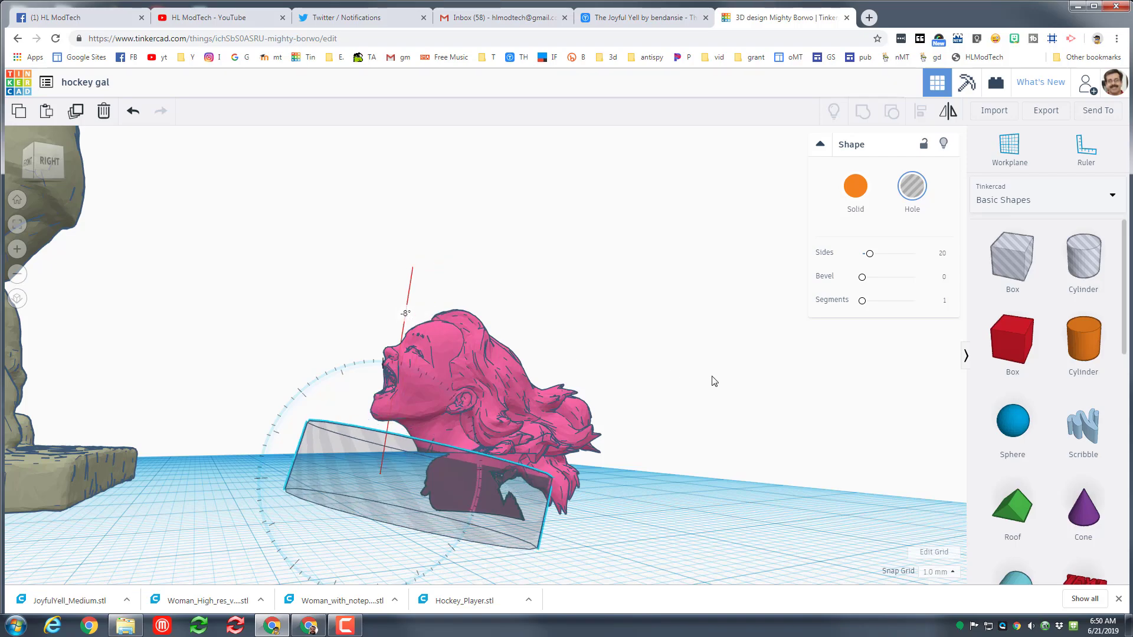
pyautogui.moveTo(429, 382); pyautogui.dragTo(568, 494, button='right')
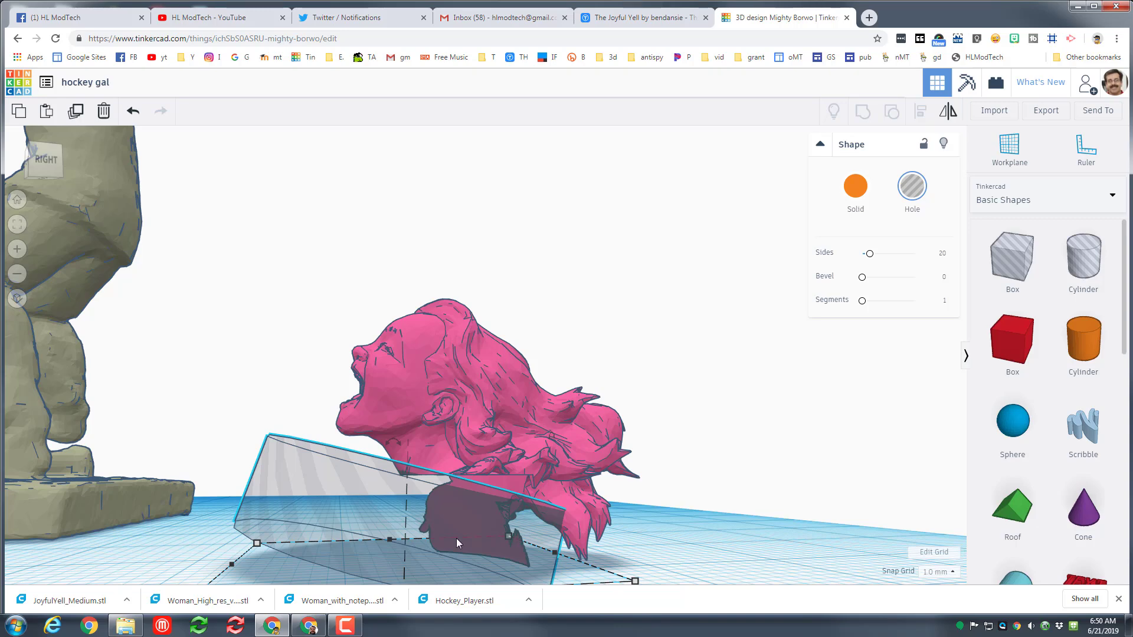
# Marquee-select the bust with the tilted hole cylinder and group them, cutting the neck at an angle.
pyautogui.click(324, 304)
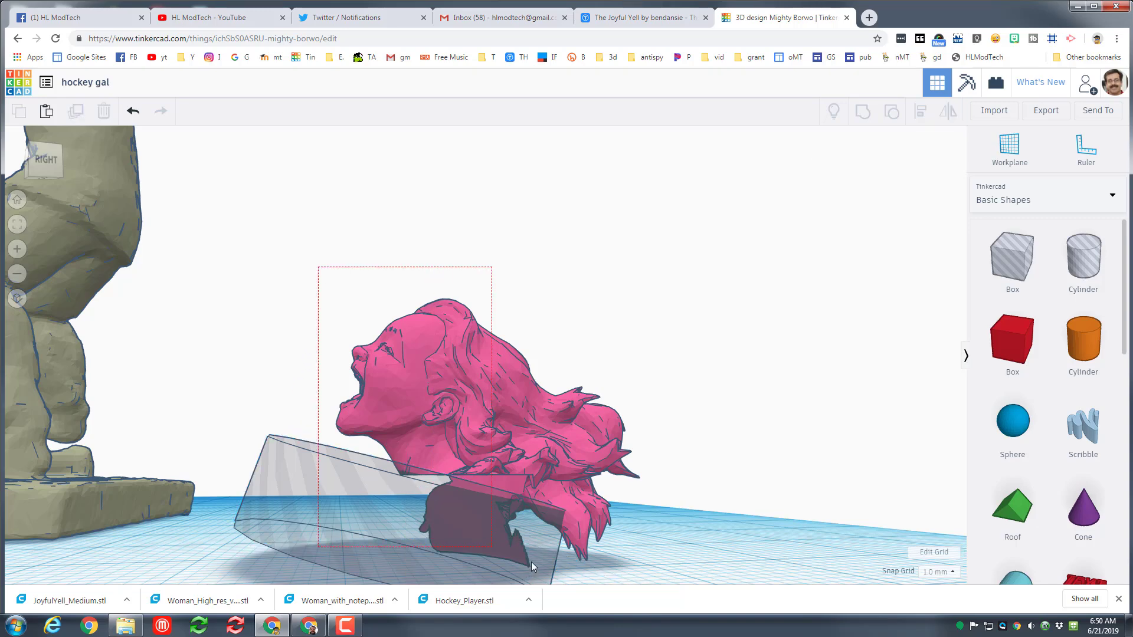
pyautogui.moveTo(539, 548); pyautogui.dragTo(538, 548)
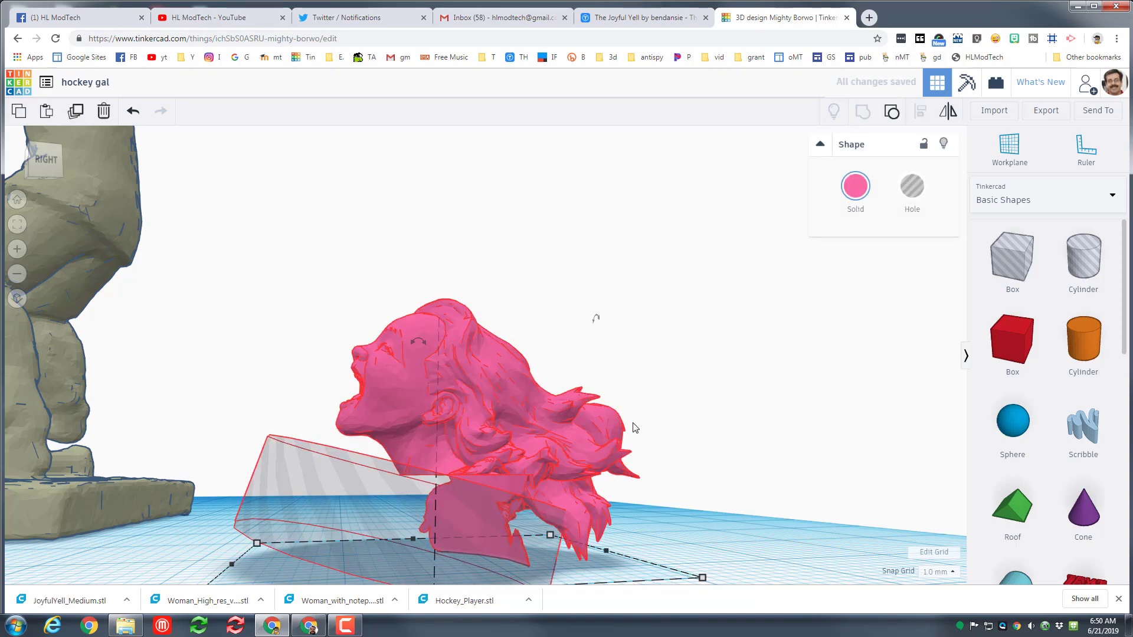
pyautogui.moveTo(714, 441); pyautogui.dragTo(622, 470, button='right')
pyautogui.moveTo(622, 534); pyautogui.dragTo(407, 496, button='right')
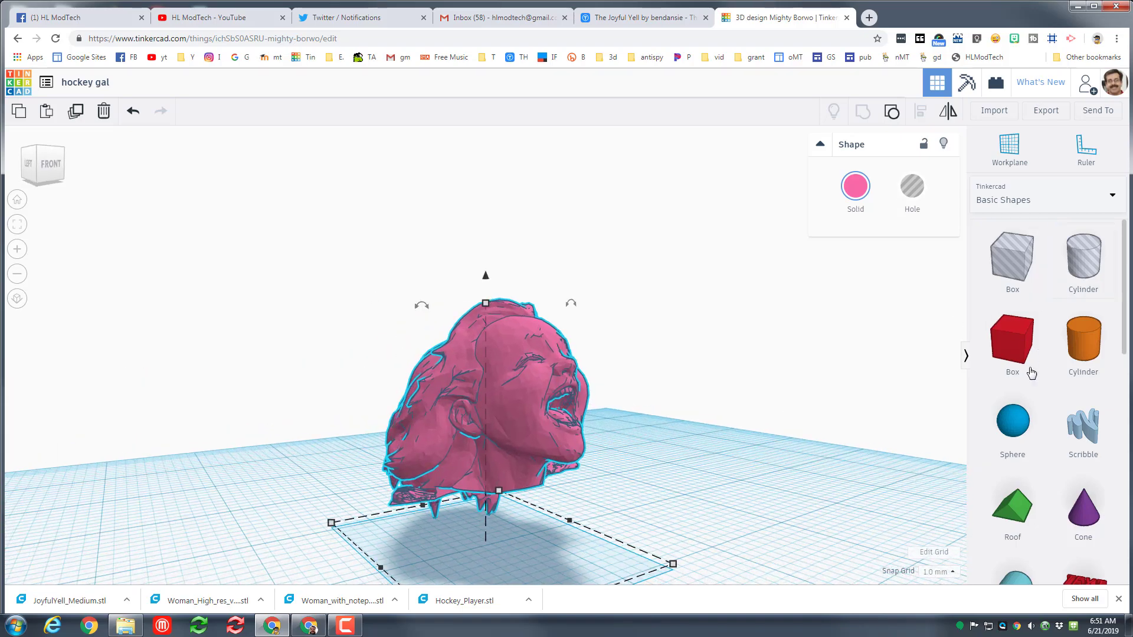
# Place a hole sphere beside the head, scale it evenly to 15 mm, and position it.
pyautogui.click(629, 522)
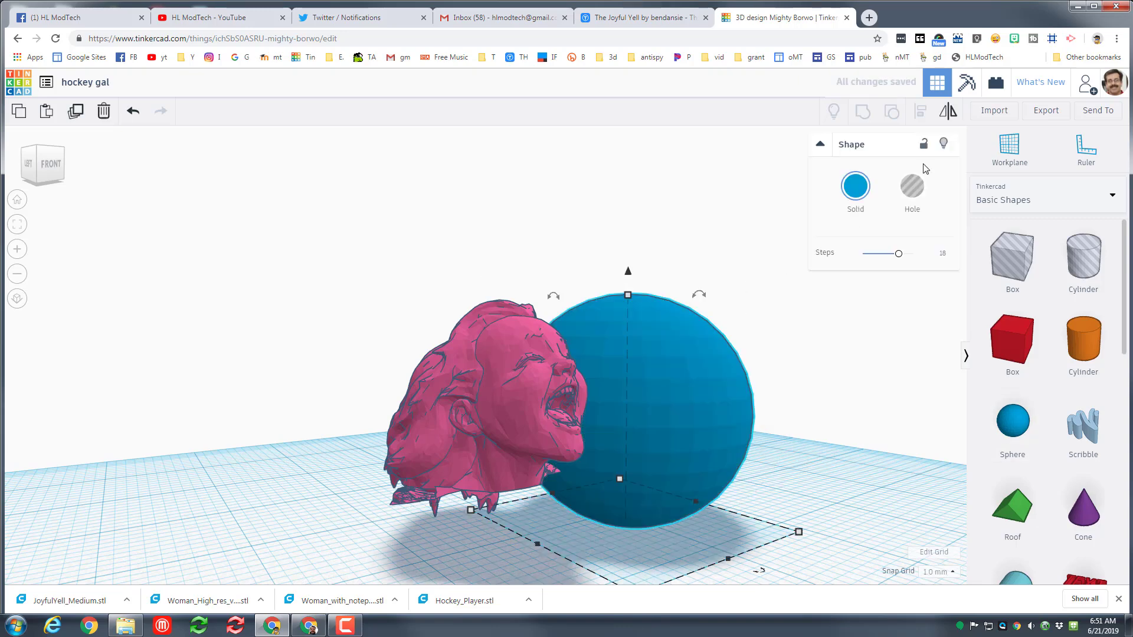
pyautogui.press('h')
pyautogui.moveTo(618, 328); pyautogui.dragTo(619, 402)
pyautogui.moveTo(671, 354); pyautogui.dragTo(675, 403, button='right')
pyautogui.keyDown('shift'); pyautogui.moveTo(813, 547); pyautogui.dragTo(693, 542); pyautogui.keyUp('shift')
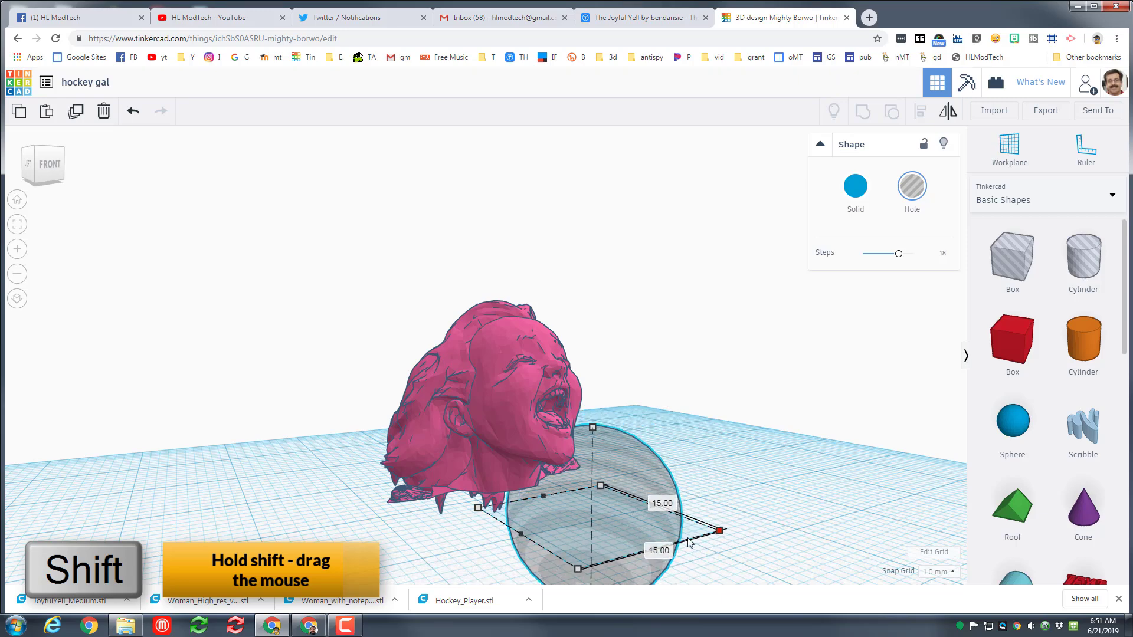
pyautogui.press('Right')
pyautogui.press('Right')
pyautogui.press('Right')
pyautogui.press('Right')
pyautogui.press('Left')
pyautogui.press('Left')
pyautogui.press('Left')
pyautogui.press('Left')
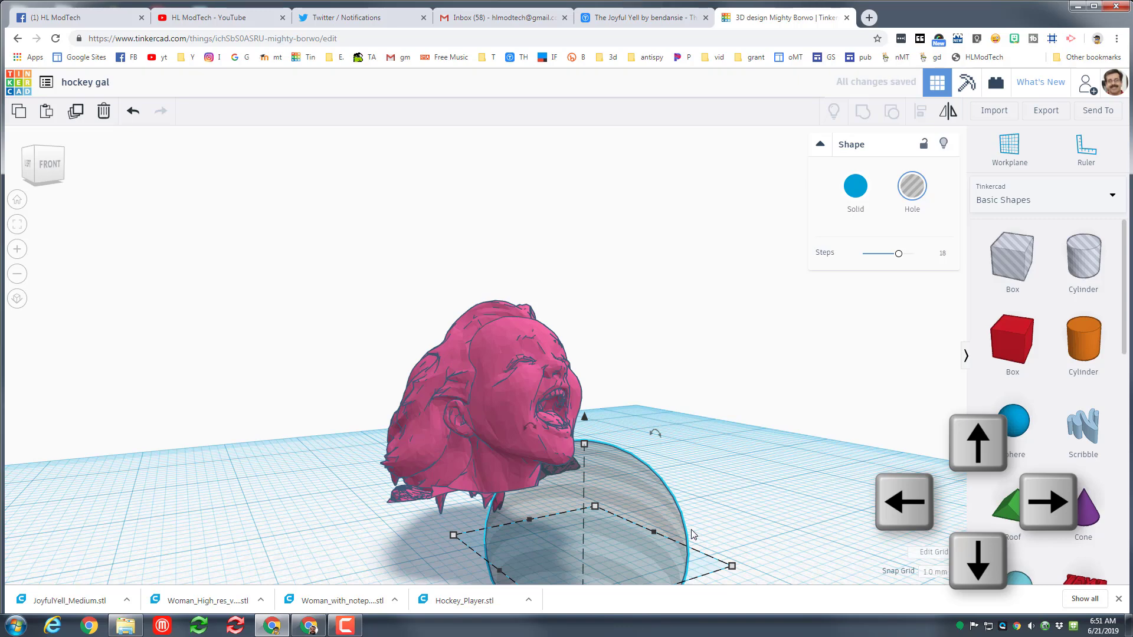
# Duplicate the hole sphere, shift the copy into place, and lower it one step.
pyautogui.hotkey('ctrl', 'd')
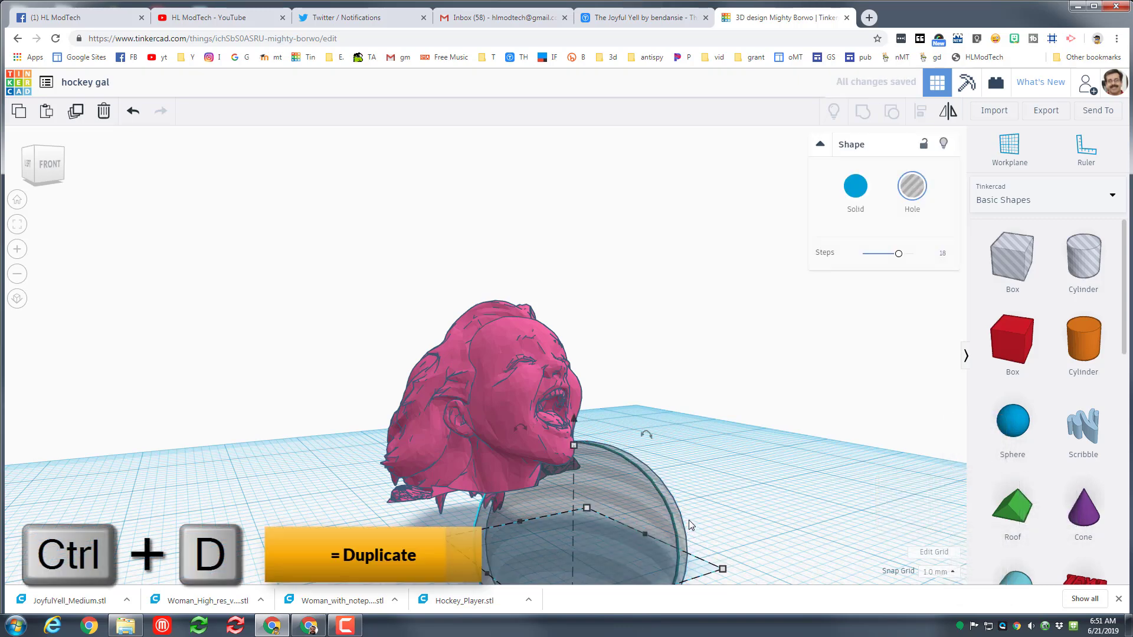
pyautogui.press('Left')
pyautogui.press('Left')
pyautogui.press('Left')
pyautogui.press('Left')
pyautogui.press('Left')
pyautogui.press('Left')
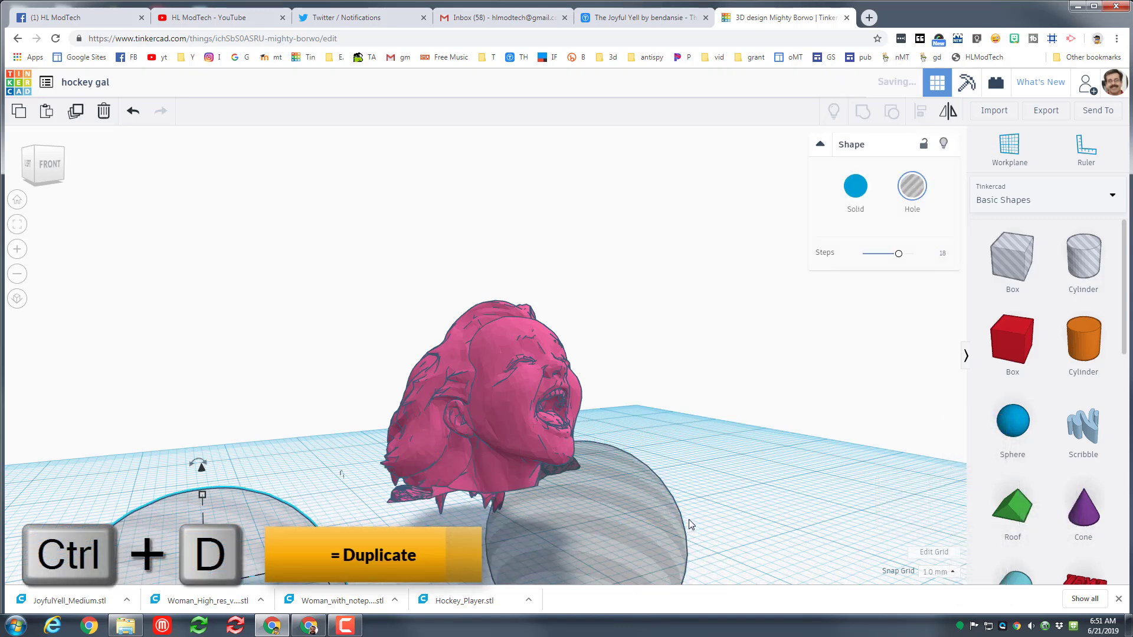
pyautogui.press('Right')
pyautogui.press('Right')
pyautogui.press('Right')
pyautogui.press('Right')
pyautogui.press('Right')
pyautogui.press('Right')
pyautogui.press('Right')
pyautogui.press('Right')
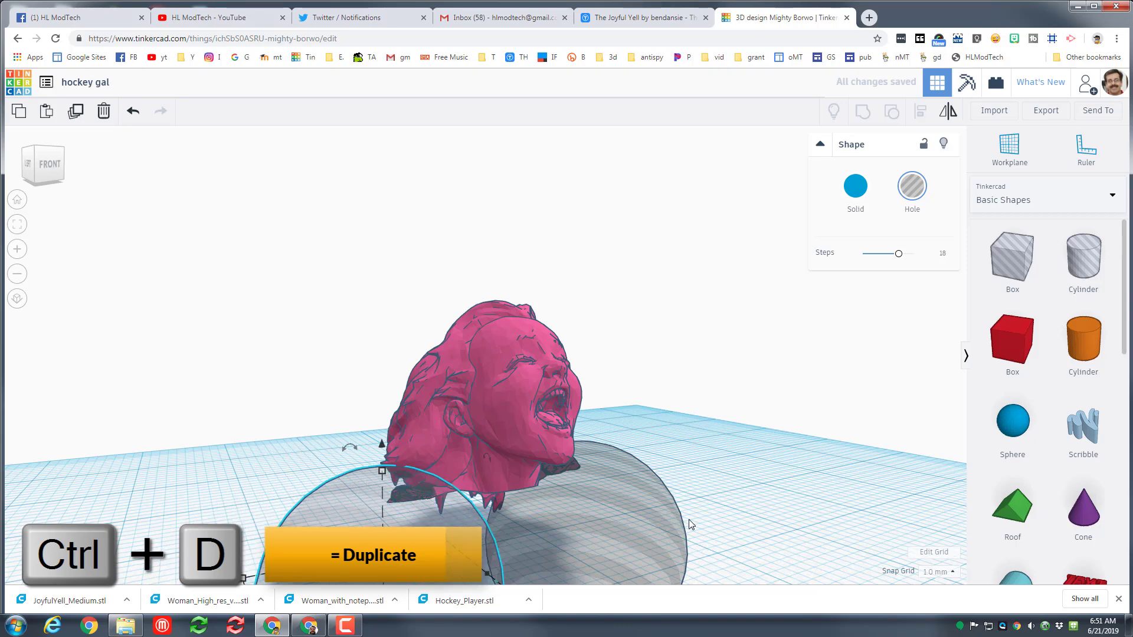
pyautogui.moveTo(523, 439); pyautogui.dragTo(538, 386, button='right')
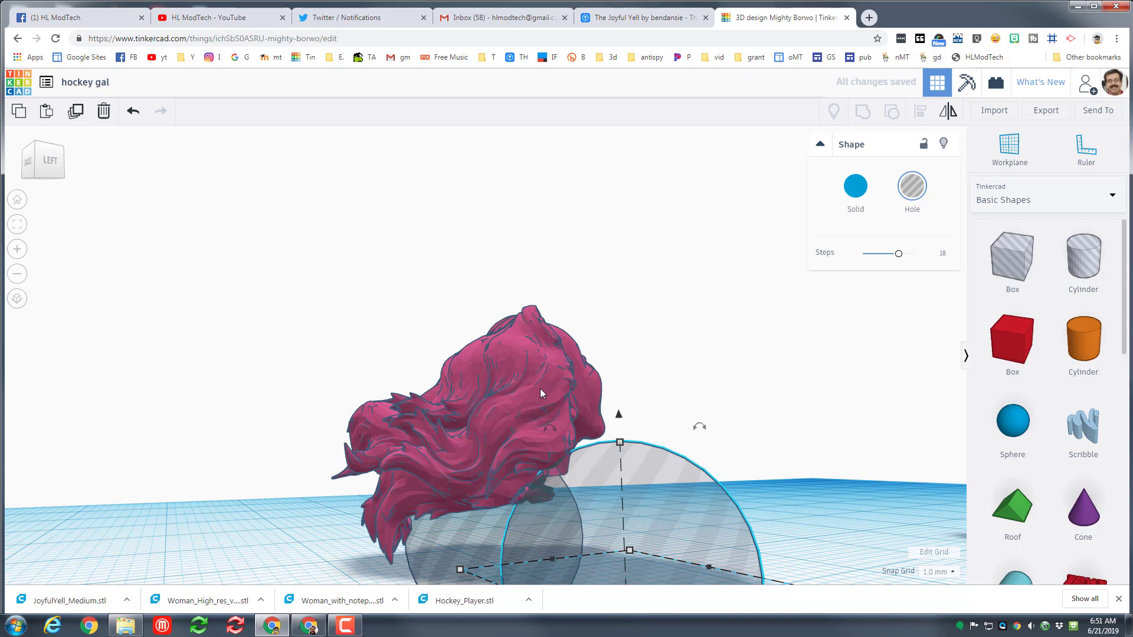
pyautogui.press('Left')
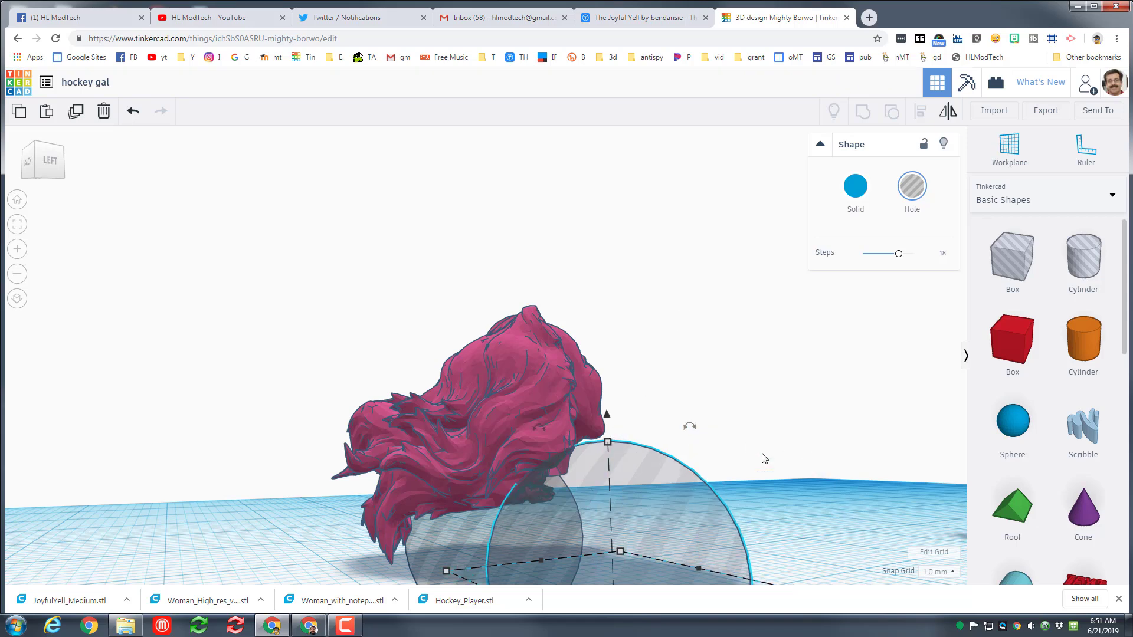
pyautogui.hotkey('ctrl', 'Down')
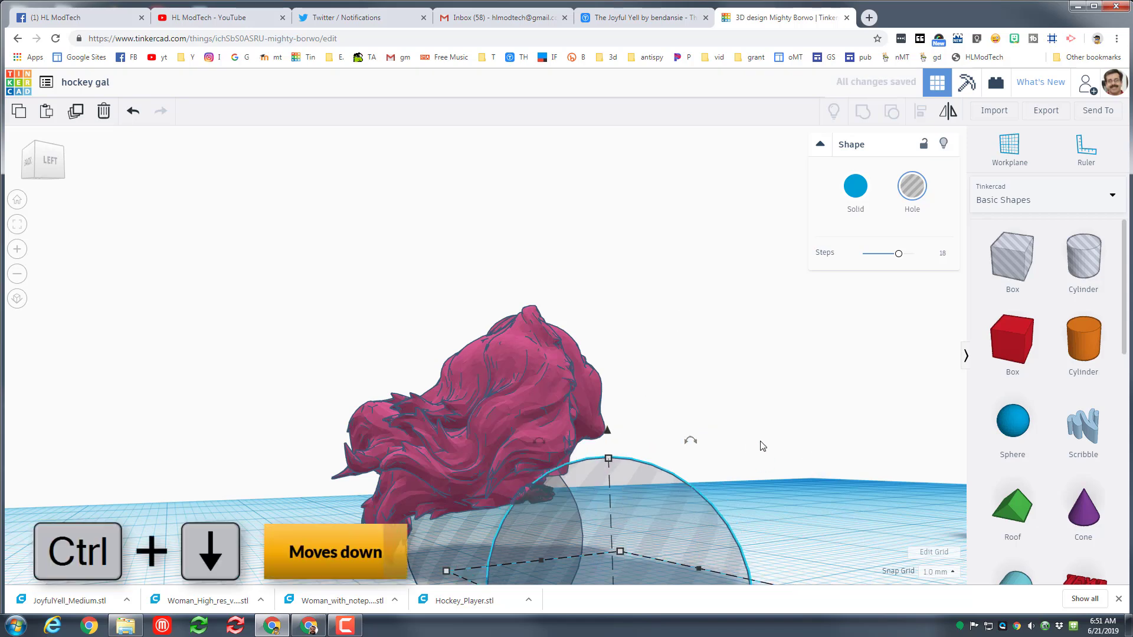
# Set snap spacing to 0.5 mm and nudge the hole sphere left a small step.
pyautogui.click(938, 572)
pyautogui.click(936, 500)
pyautogui.press('Left')
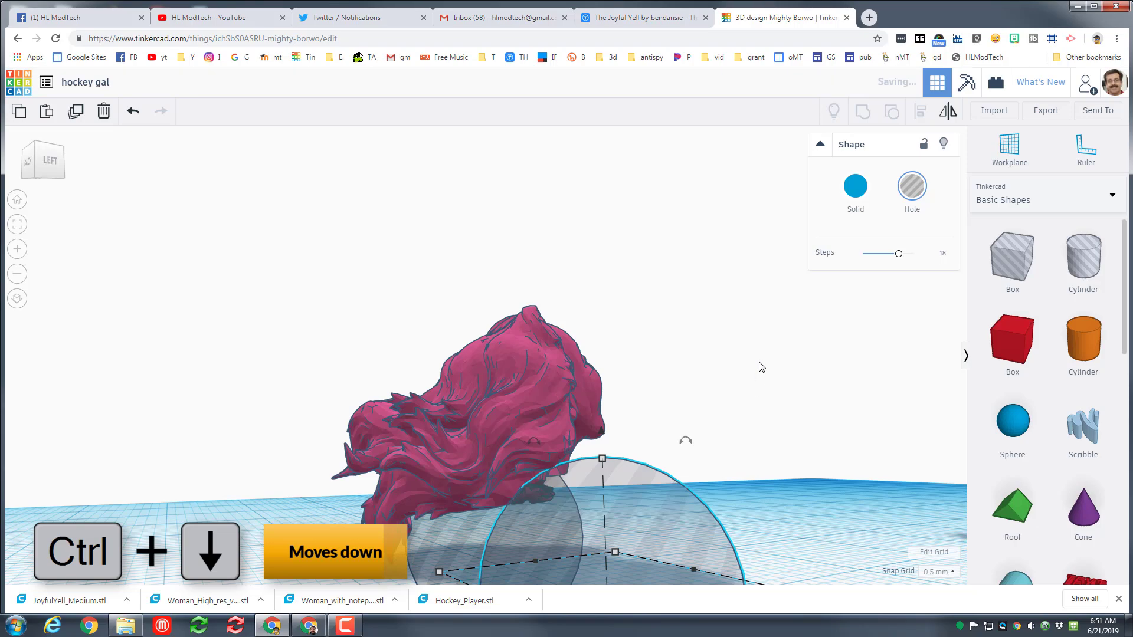
# Check the layout from below and above, then select all four shapes.
pyautogui.moveTo(623, 367); pyautogui.dragTo(558, 538, button='right')
pyautogui.moveTo(799, 342); pyautogui.dragTo(751, 407, button='right')
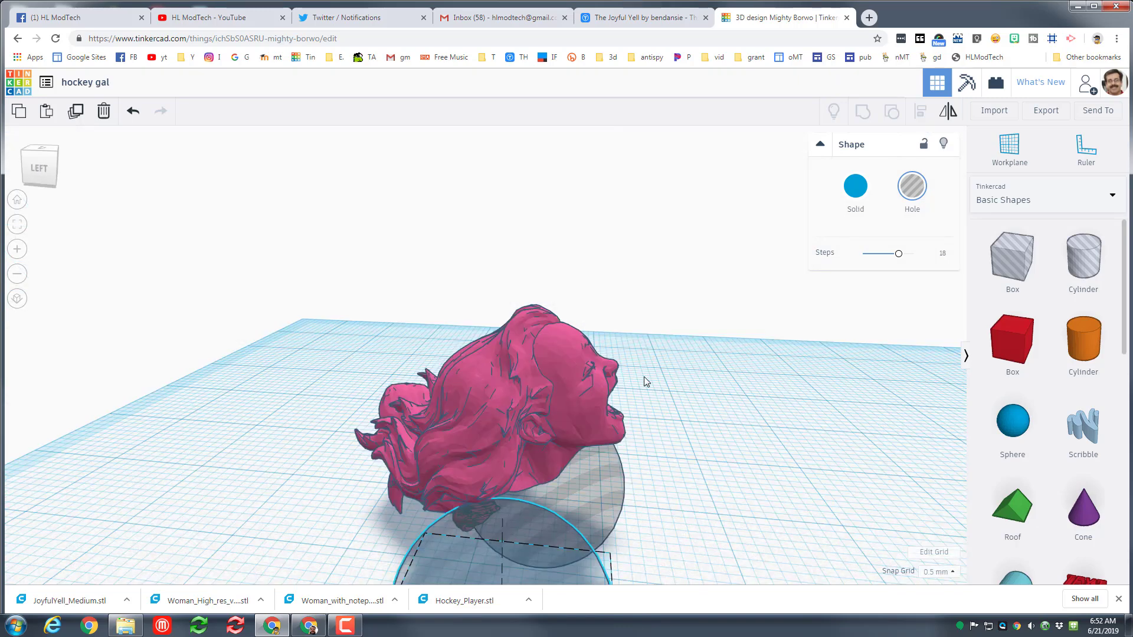
pyautogui.moveTo(644, 377); pyautogui.dragTo(561, 460, button='right')
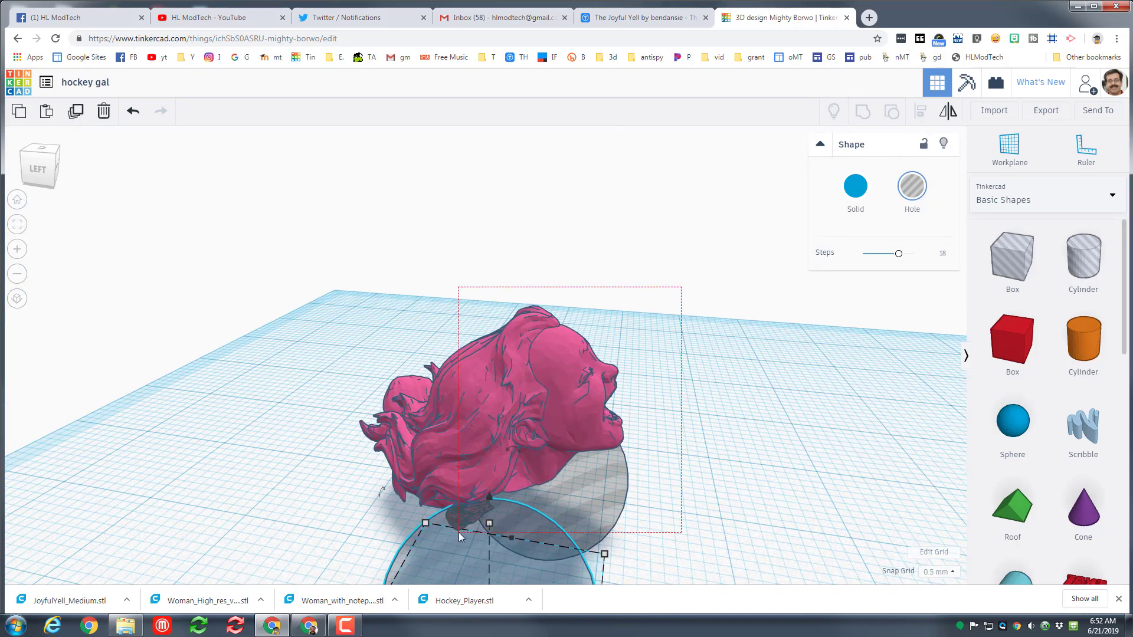
pyautogui.hotkey('ctrl', 'a')
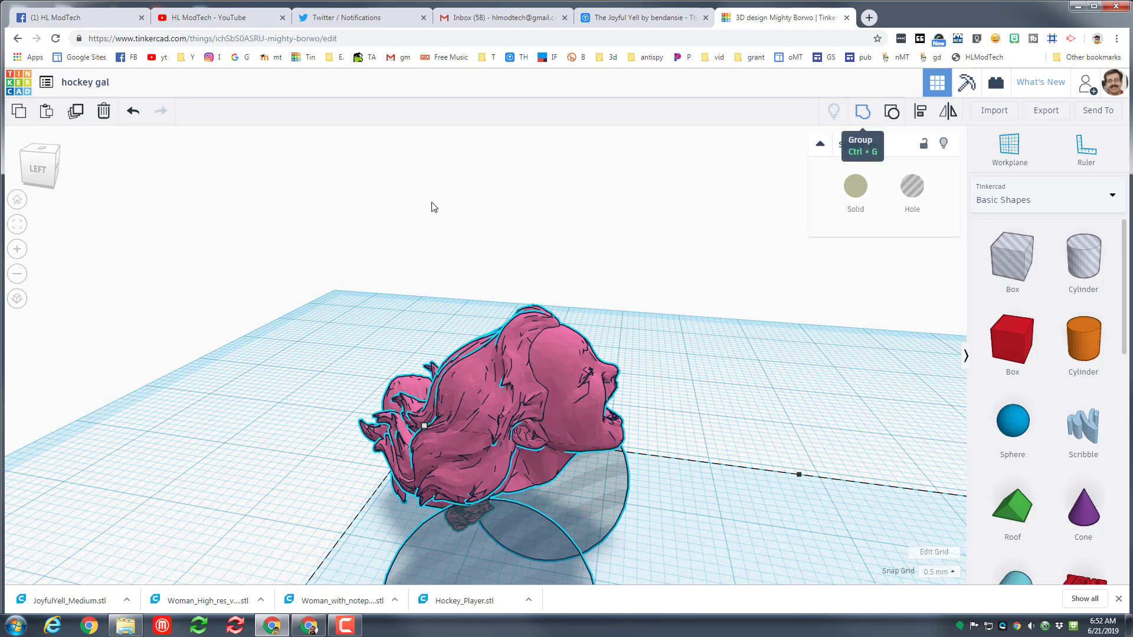
# Group the four shapes, then group the head with the three remaining hole spheres.
pyautogui.hotkey('ctrl', 'g')
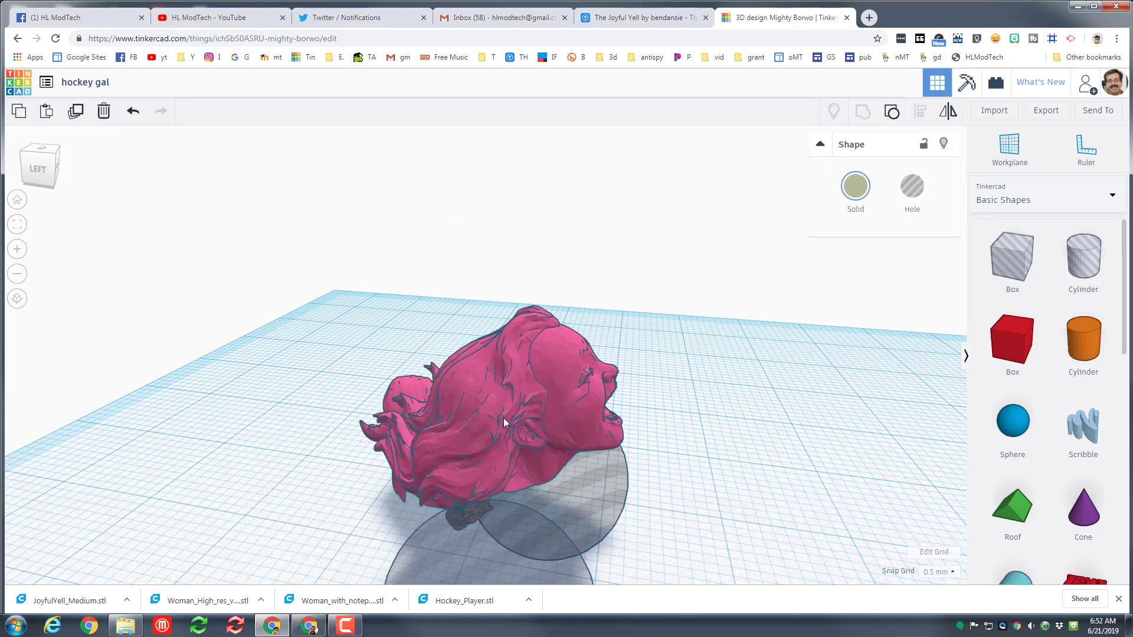
pyautogui.moveTo(519, 494); pyautogui.dragTo(608, 447)
pyautogui.moveTo(478, 264); pyautogui.dragTo(360, 320, button='right')
pyautogui.moveTo(363, 323); pyautogui.dragTo(541, 535)
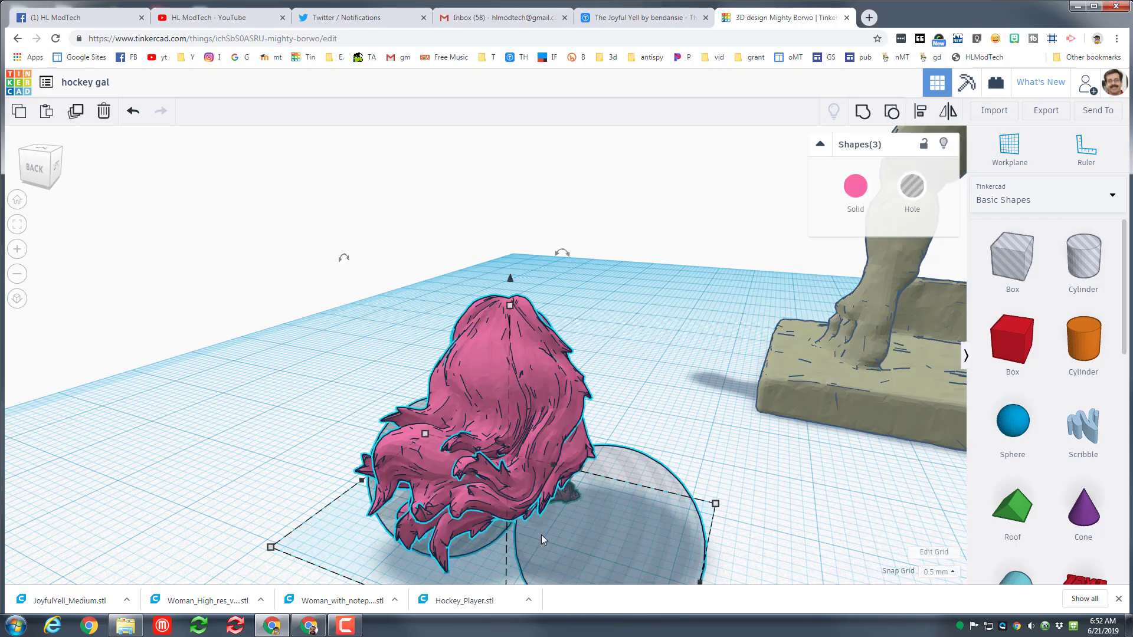
pyautogui.click(862, 113)
# Orbit around to the face and zoom out until the hockey player is visible.
pyautogui.moveTo(625, 339); pyautogui.dragTo(193, 332, button='right')
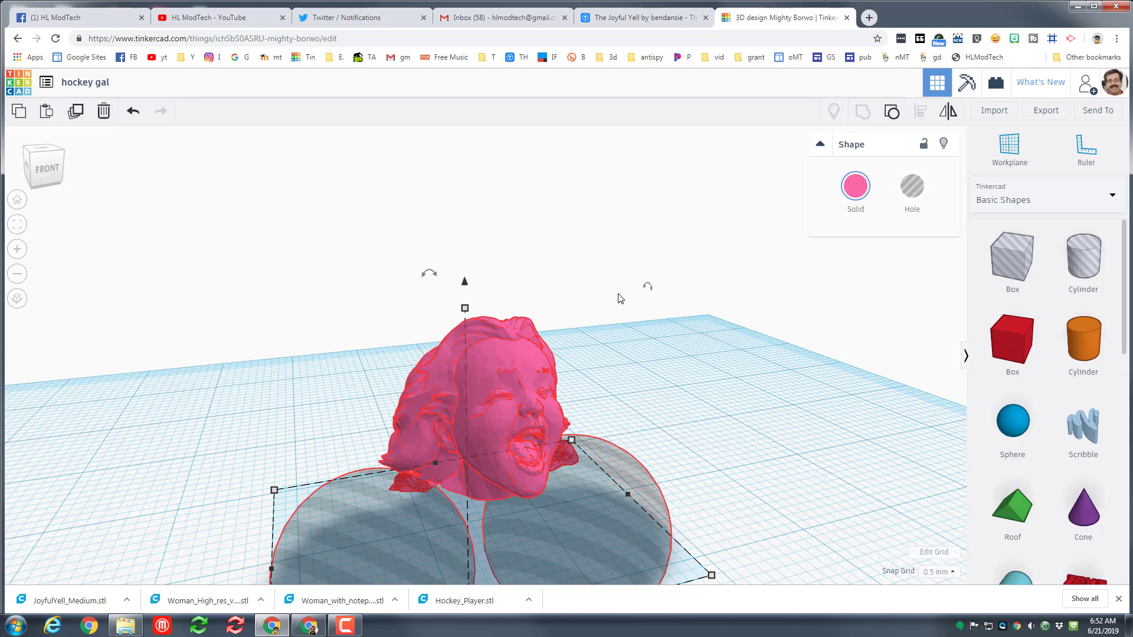
pyautogui.hotkey('ctrl', 'z')
pyautogui.scroll(-5, 737, 387)
pyautogui.moveTo(529, 435); pyautogui.dragTo(127, 206, button='right')
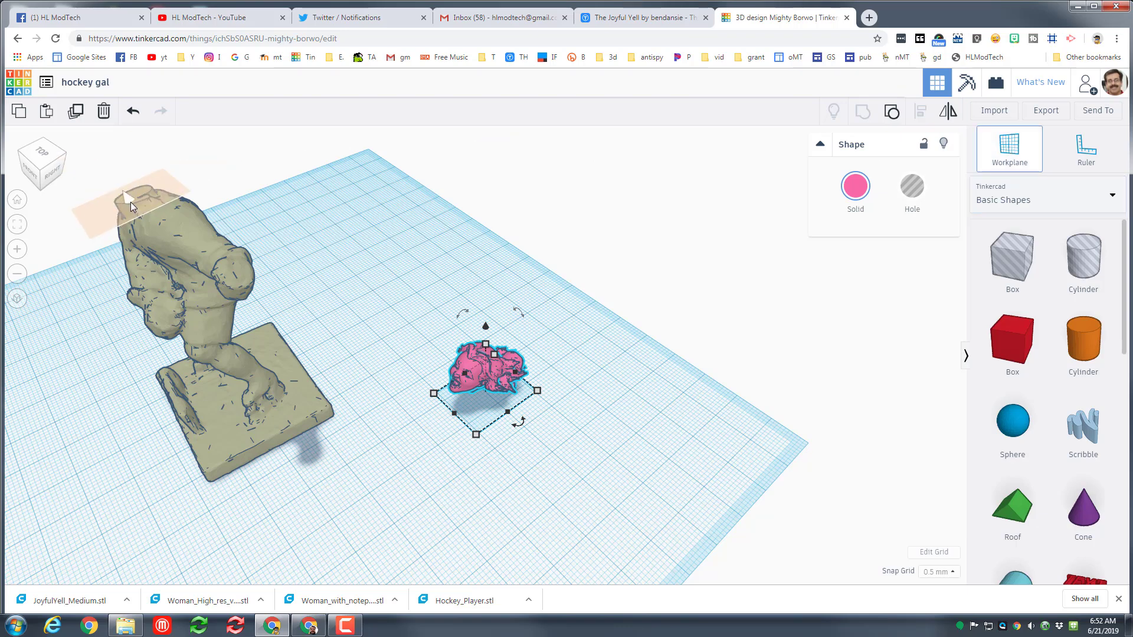
# Drop the head onto a workplane on the hockey player's top and align it over the neck.
pyautogui.click(130, 201)
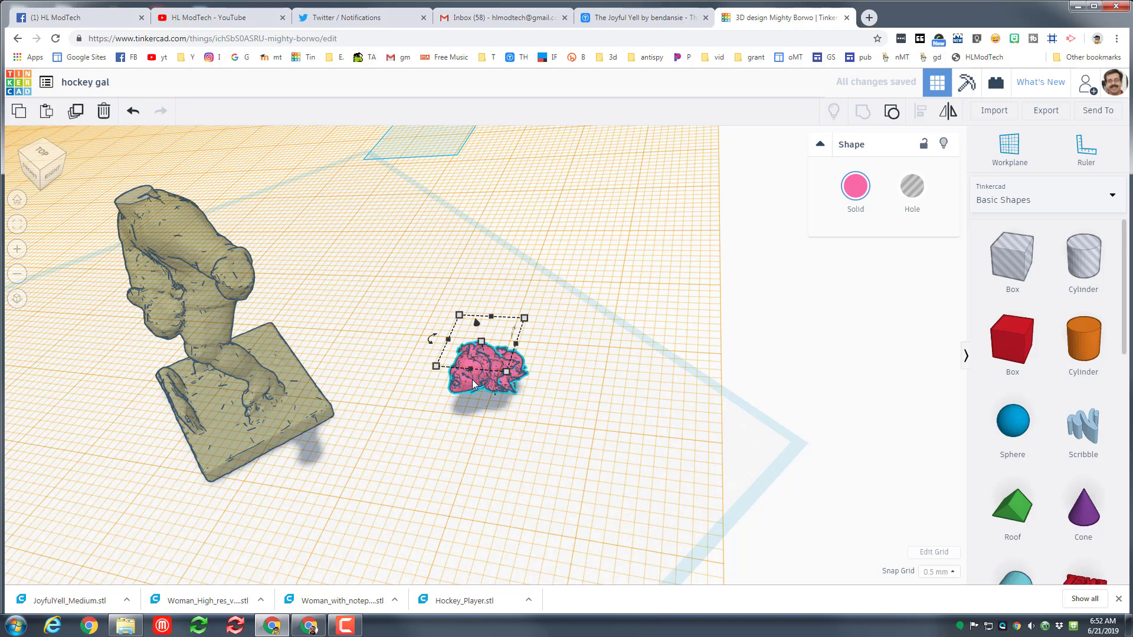
pyautogui.press('d')
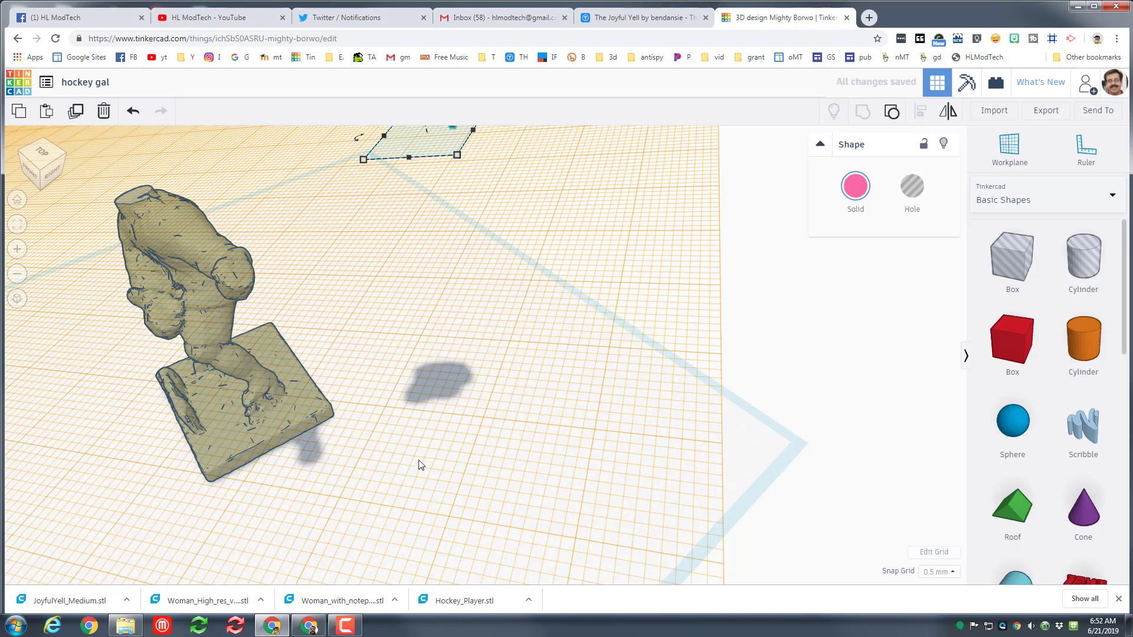
pyautogui.moveTo(581, 468); pyautogui.dragTo(610, 460, button='right')
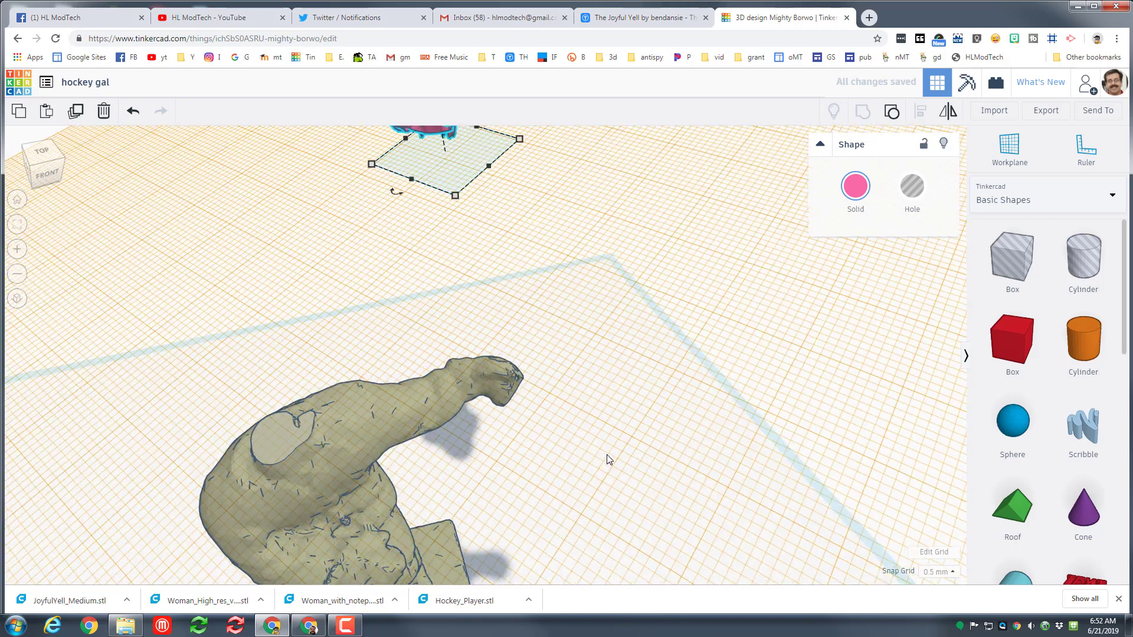
pyautogui.press('Left')
pyautogui.press('Left')
pyautogui.press('Left')
pyautogui.press('Left')
pyautogui.press('Left')
pyautogui.press('Left')
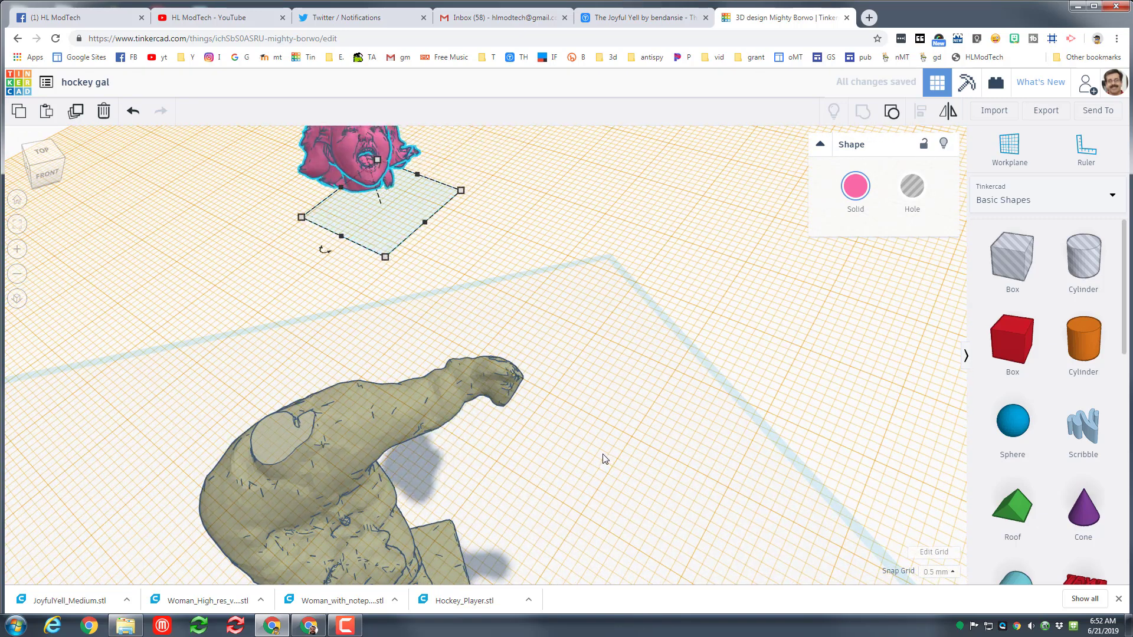
pyautogui.press('Left')
pyautogui.press('Left')
pyautogui.press('Left')
pyautogui.press('Left')
pyautogui.press('Left')
pyautogui.press('Left')
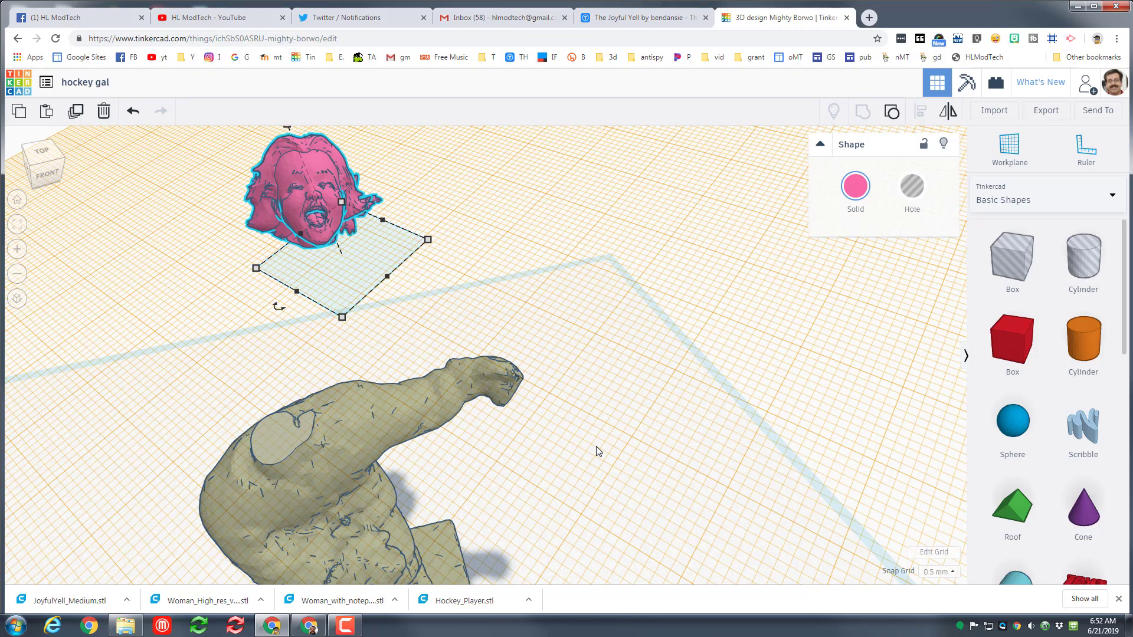
pyautogui.press('Down')
pyautogui.press('Down')
pyautogui.press('Down')
pyautogui.press('Left')
pyautogui.press('Left')
pyautogui.press('Left')
pyautogui.press('Left')
pyautogui.press('Left')
pyautogui.press('Down')
pyautogui.press('Down')
pyautogui.press('Down')
pyautogui.press('Down')
pyautogui.press('Left')
pyautogui.press('Left')
pyautogui.press('Left')
pyautogui.press('Left')
pyautogui.press('Left')
pyautogui.press('Down')
pyautogui.press('Down')
pyautogui.press('Down')
pyautogui.press('Down')
pyautogui.press('Down')
pyautogui.press('Down')
pyautogui.press('Down')
pyautogui.press('Down')
pyautogui.press('Down')
pyautogui.press('Down')
pyautogui.press('Down')
pyautogui.press('Left')
pyautogui.press('Left')
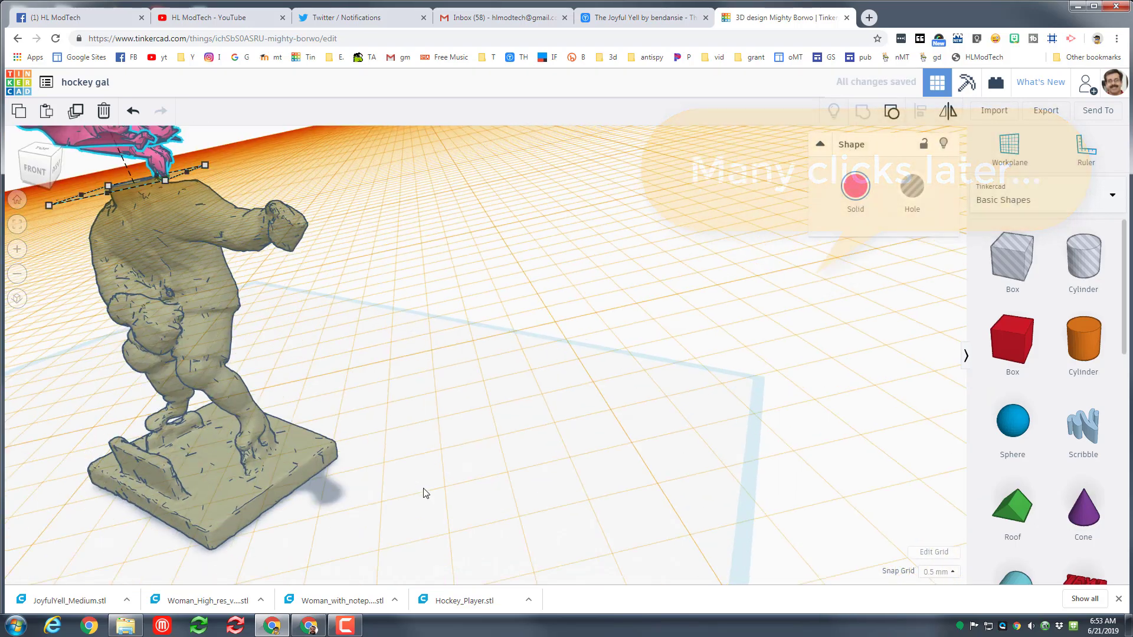
# Lower the head step by step until it rests on the figure's shoulders.
pyautogui.moveTo(424, 493); pyautogui.dragTo(420, 456, button='right')
pyautogui.scroll(5, 420, 475)
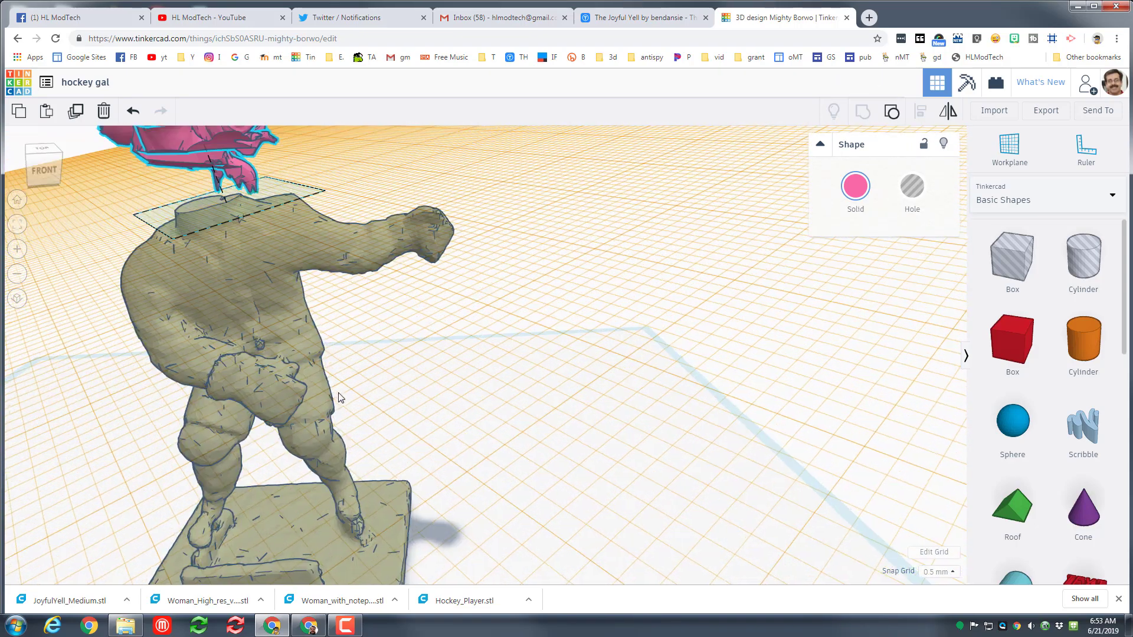
pyautogui.hotkey('ctrl', 'Down')
pyautogui.scroll(-3, 341, 391)
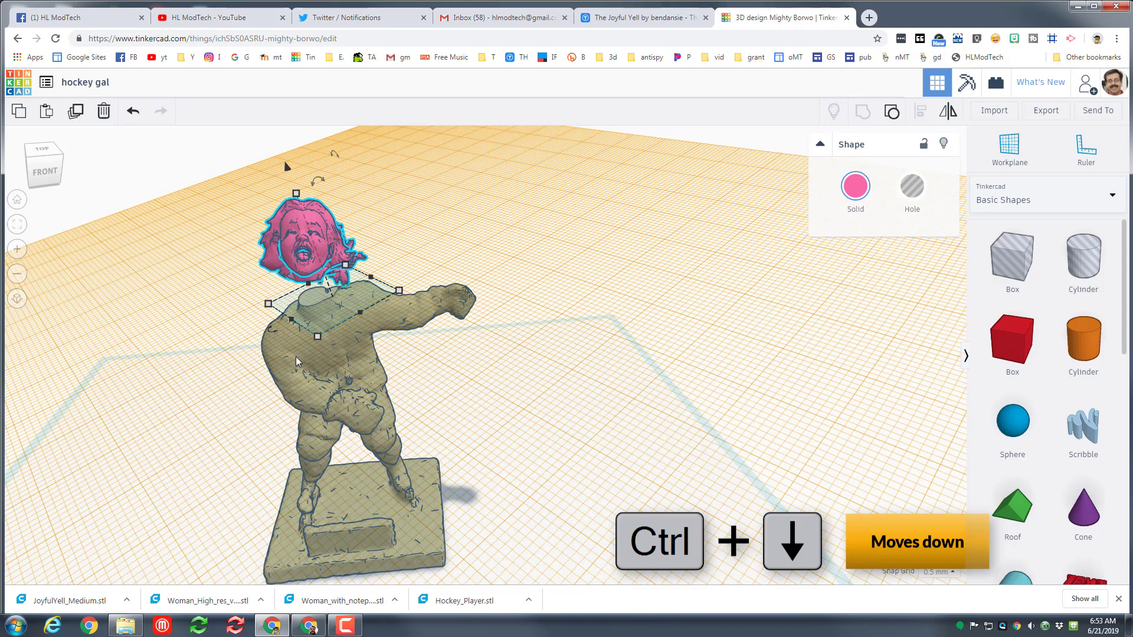
pyautogui.hotkey('ctrl', 'Down')
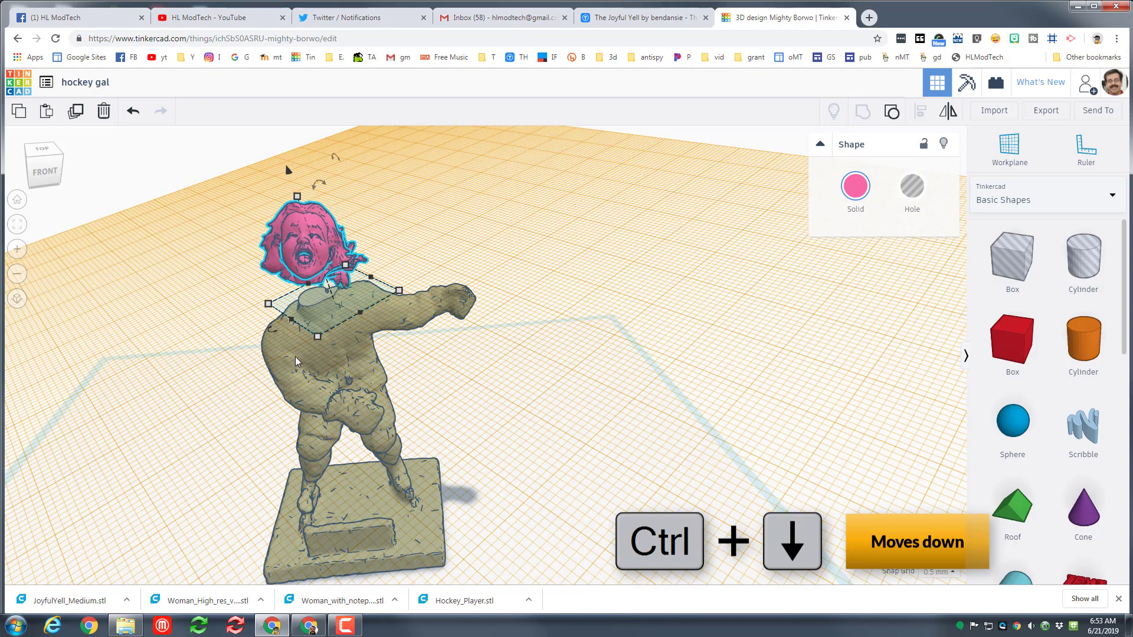
pyautogui.hotkey('ctrl', 'Down')
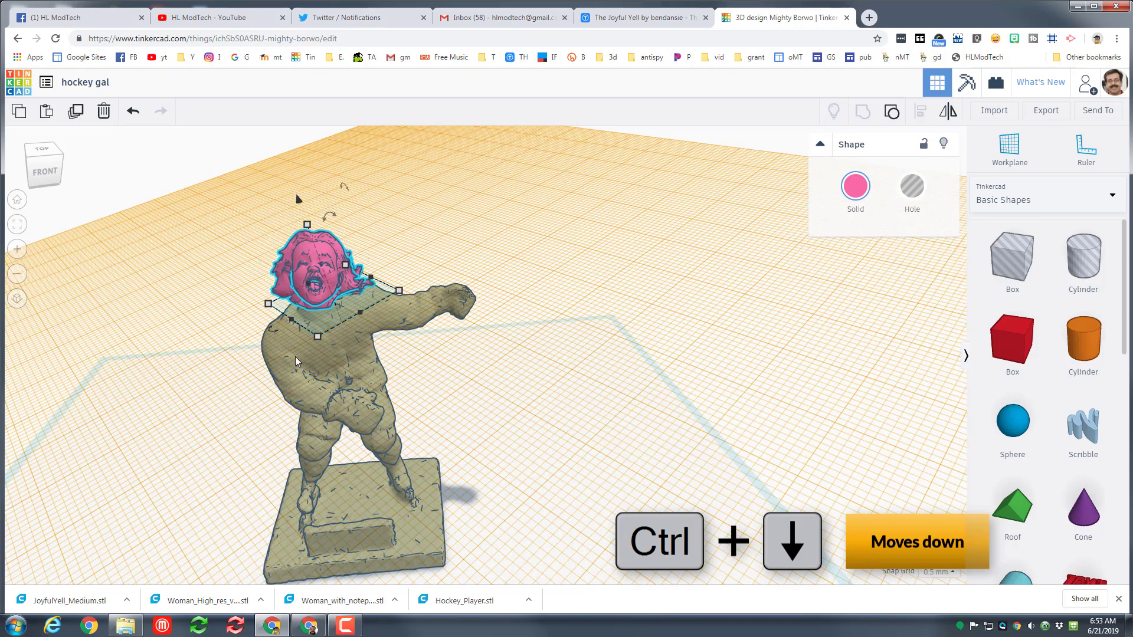
pyautogui.moveTo(522, 413); pyautogui.dragTo(558, 421, button='right')
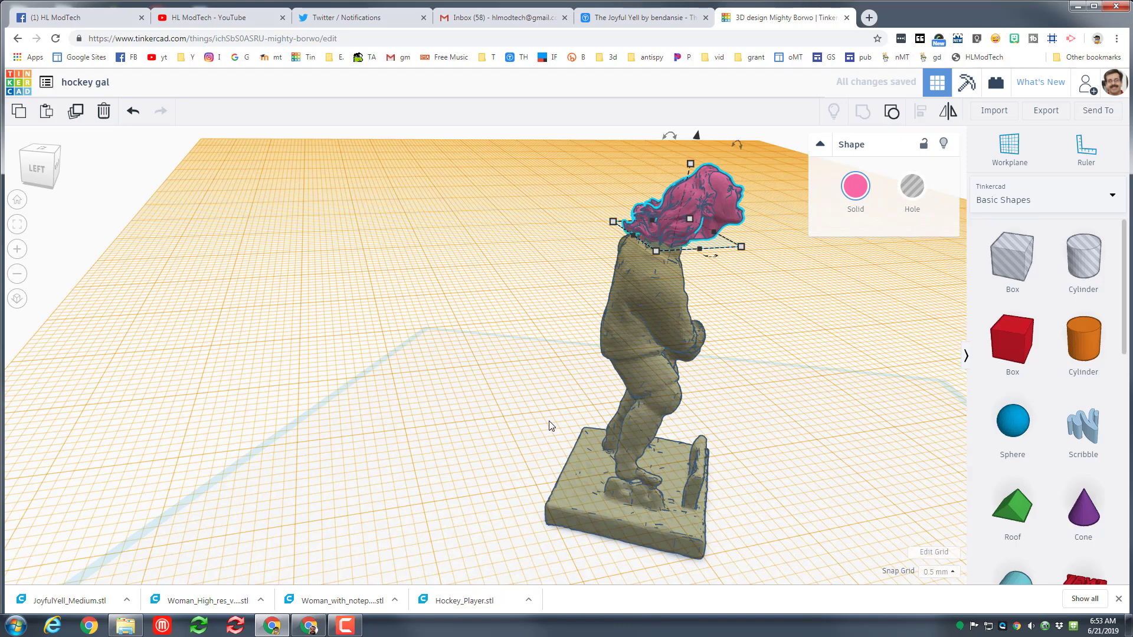
# Reset the workplane to the ground grid, then nudge the head left and slightly lower onto the neck.
pyautogui.press('w')
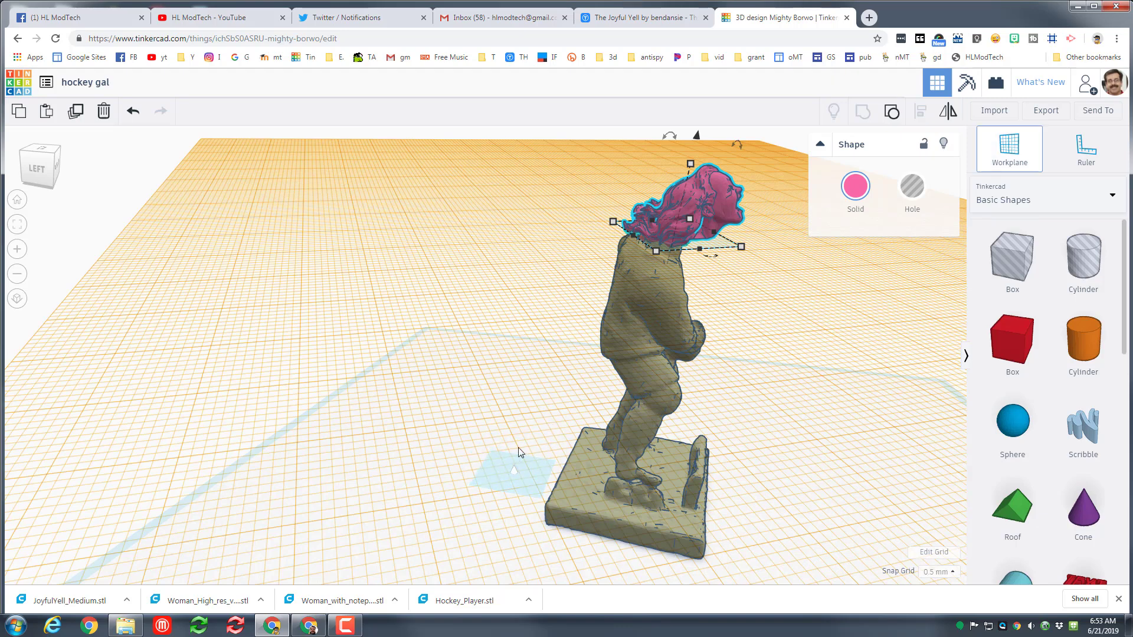
pyautogui.click(519, 452)
pyautogui.press('Left')
pyautogui.press('Left')
pyautogui.press('Left')
pyautogui.press('Left')
pyautogui.press('Left')
pyautogui.press('Left')
pyautogui.press('Left')
pyautogui.press('Left')
pyautogui.press('Left')
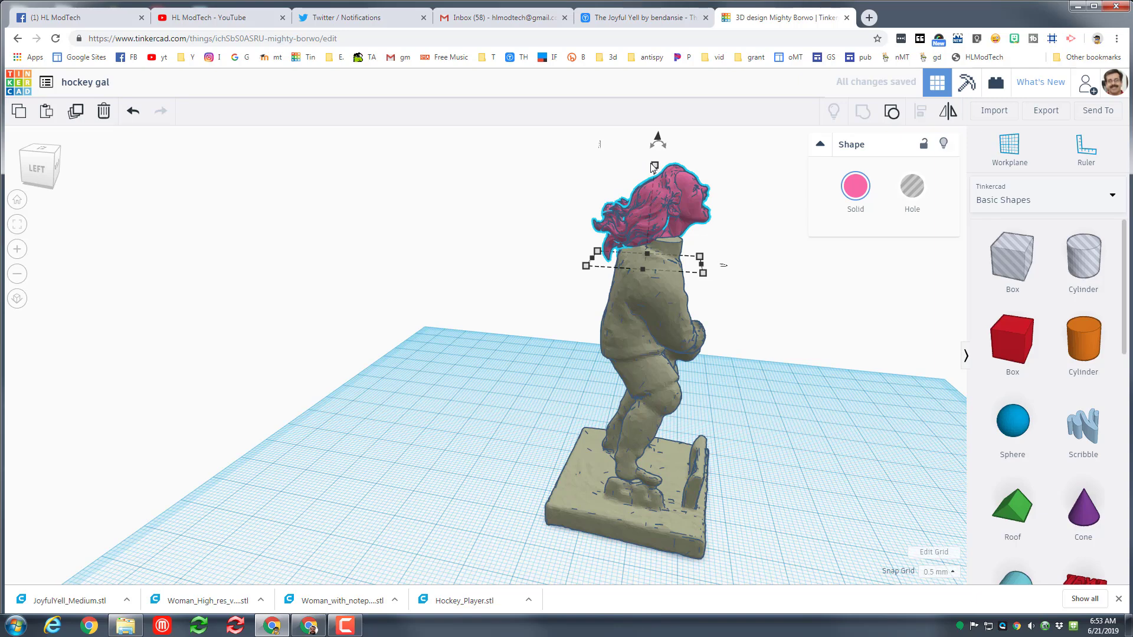
pyautogui.hotkey('ctrl', 'Down')
pyautogui.hotkey('ctrl', 'Down')
pyautogui.hotkey('ctrl', 'Down')
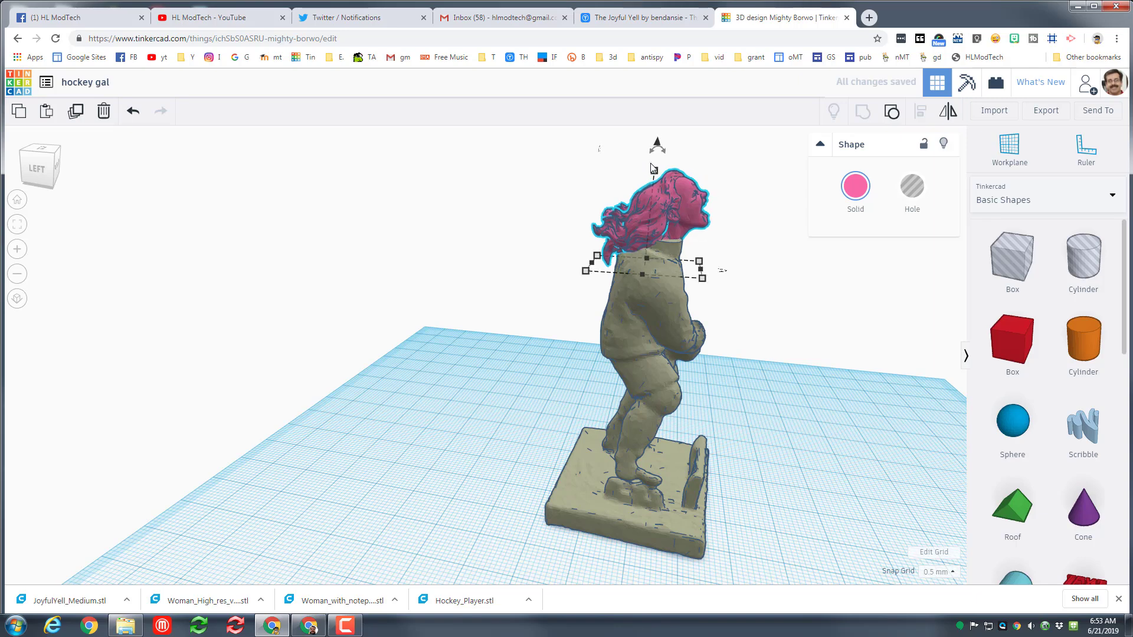
pyautogui.moveTo(887, 351); pyautogui.dragTo(678, 359, button='right')
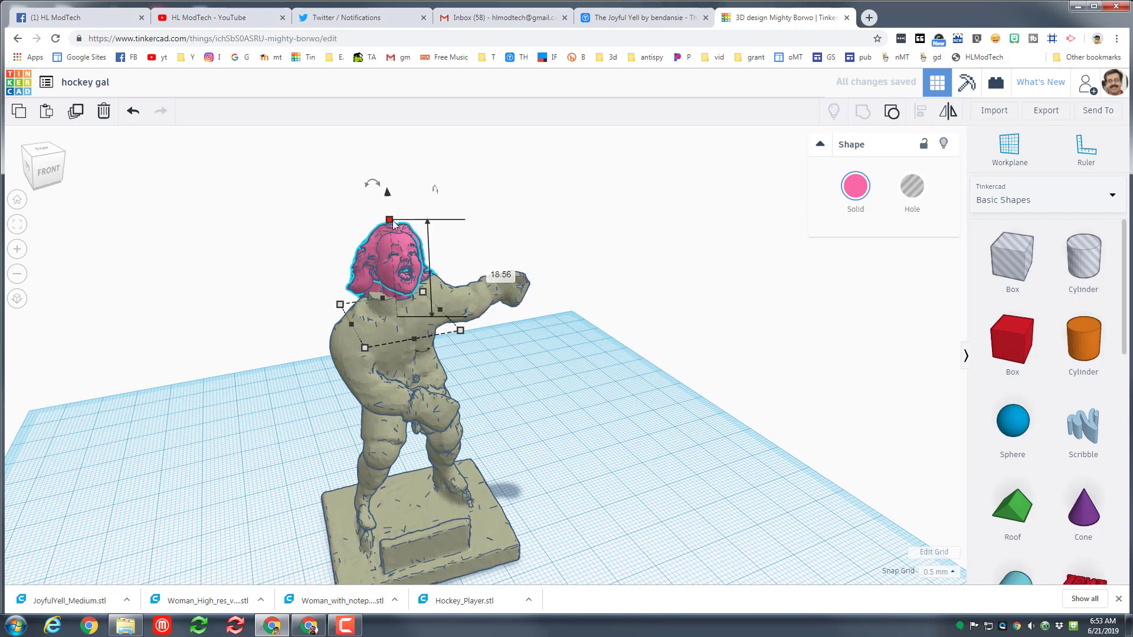
# Scale the head up evenly to about 20.84 mm tall, then select both head and body.
pyautogui.keyDown('shift'); pyautogui.moveTo(393, 223); pyautogui.dragTo(393, 211); pyautogui.keyUp('shift')
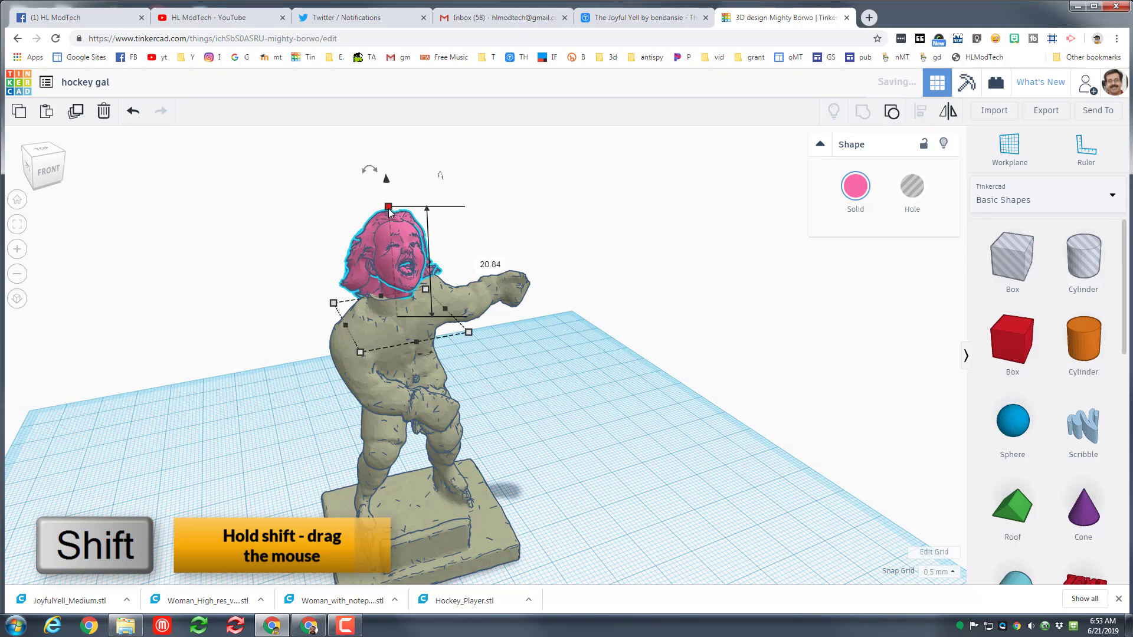
pyautogui.moveTo(586, 387); pyautogui.dragTo(443, 399, button='right')
pyautogui.moveTo(157, 235); pyautogui.dragTo(296, 399)
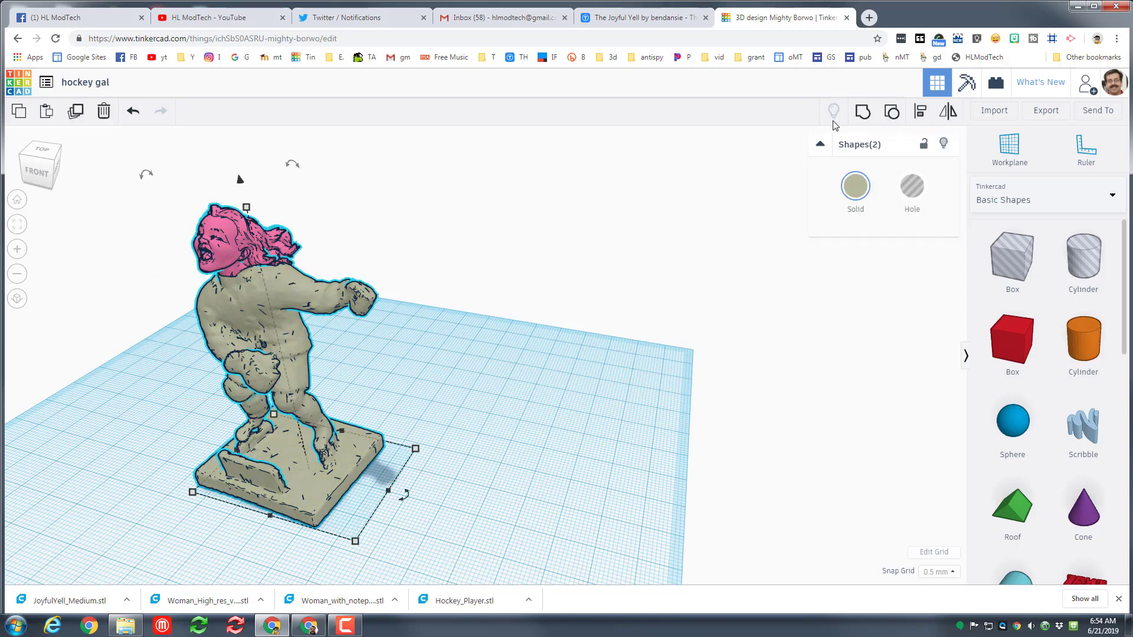
# Group the head and hockey player body into one figure and inspect it from front-right.
pyautogui.hotkey('ctrl', 'g')
pyautogui.moveTo(222, 506); pyautogui.dragTo(283, 508, button='right')
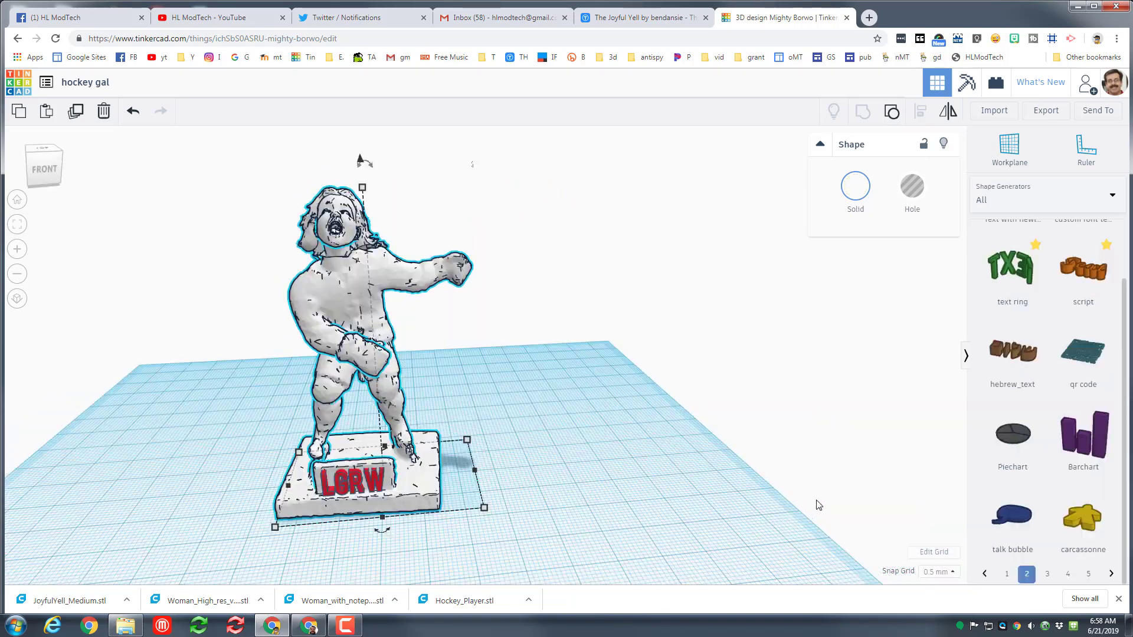
pyautogui.moveTo(819, 506); pyautogui.dragTo(334, 271, button='right')
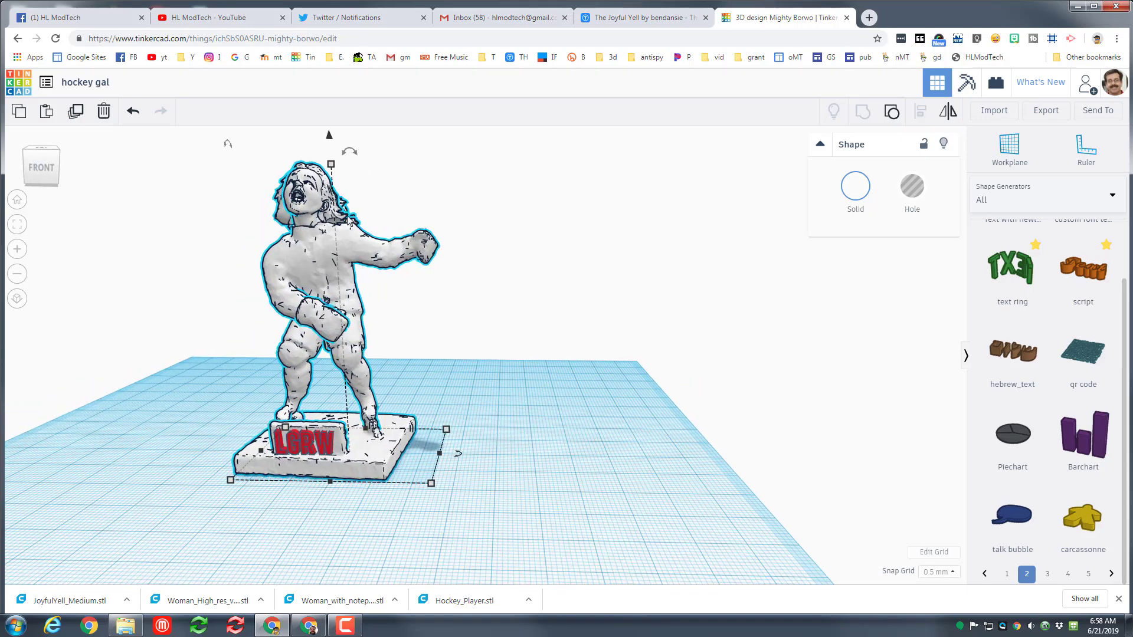